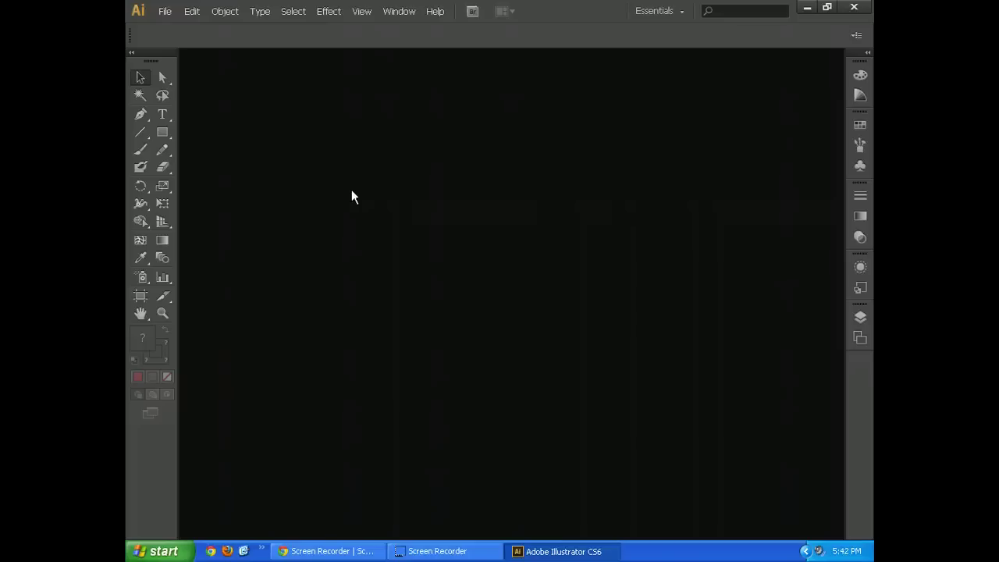
# Open the File menu in the menu bar.
pyautogui.click(164, 11)
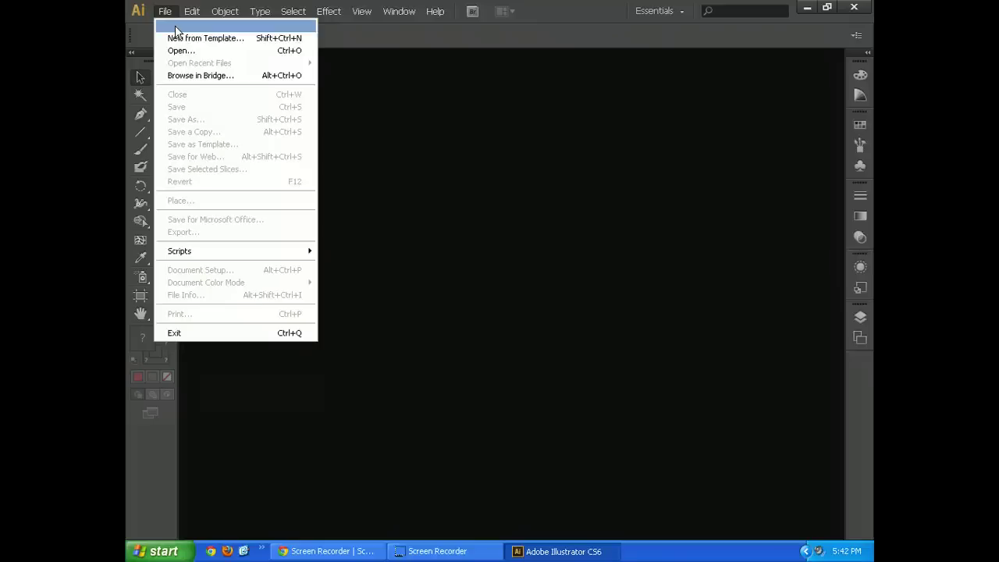
# Start a new document with one Letter artboard in landscape, 792 × 612 pt.
pyautogui.click(178, 25)
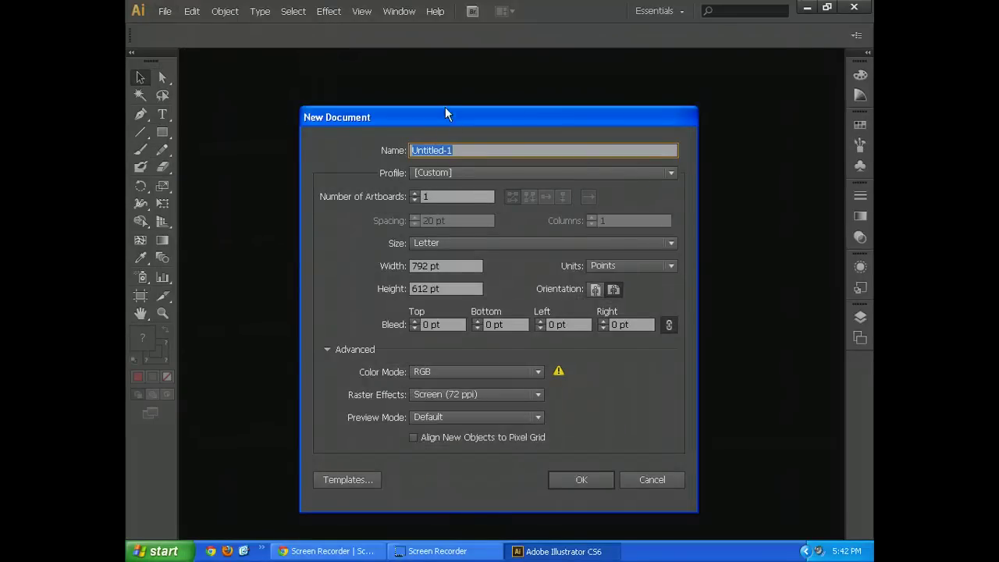
pyautogui.moveTo(446, 115); pyautogui.dragTo(444, 92)
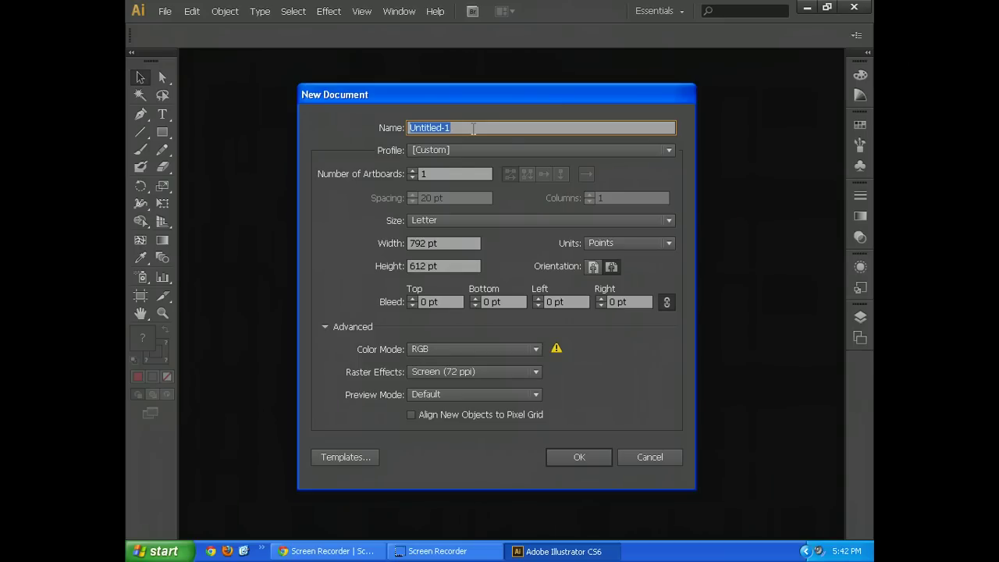
pyautogui.click(425, 173)
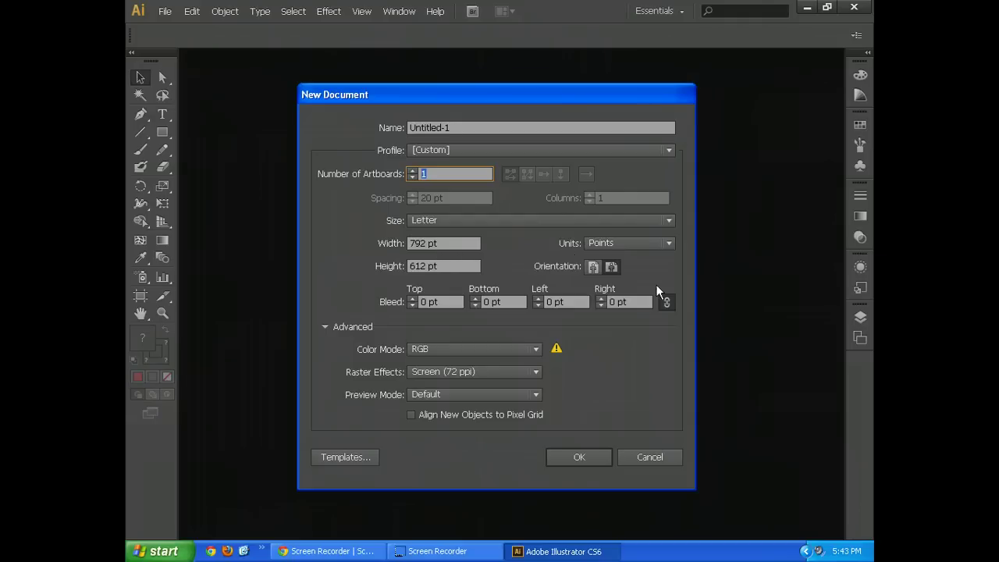
pyautogui.click(612, 268)
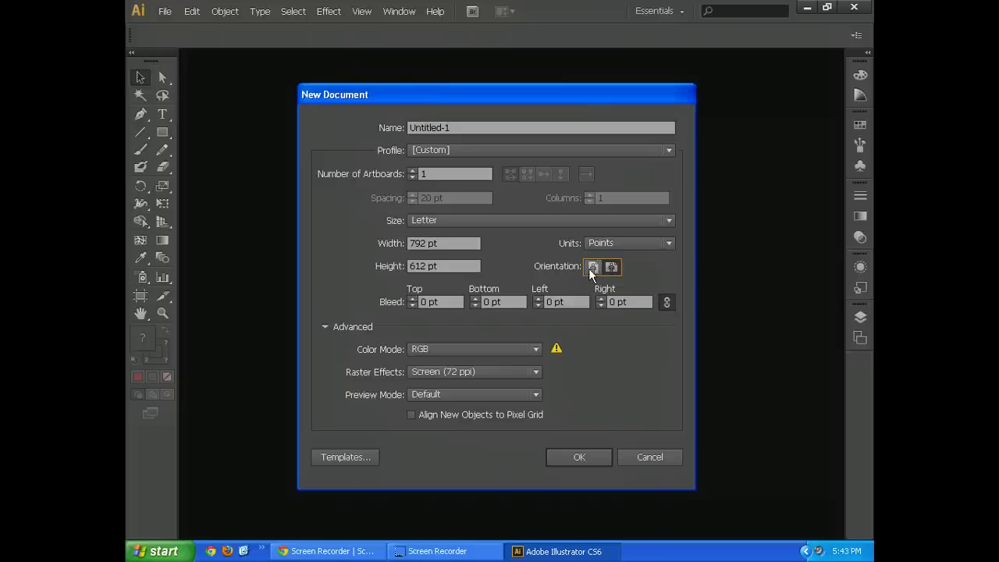
# Create Untitled-1 in RGB (after trying CMYK) with Screen (72 ppi) raster effects and Default preview.
pyautogui.click(536, 350)
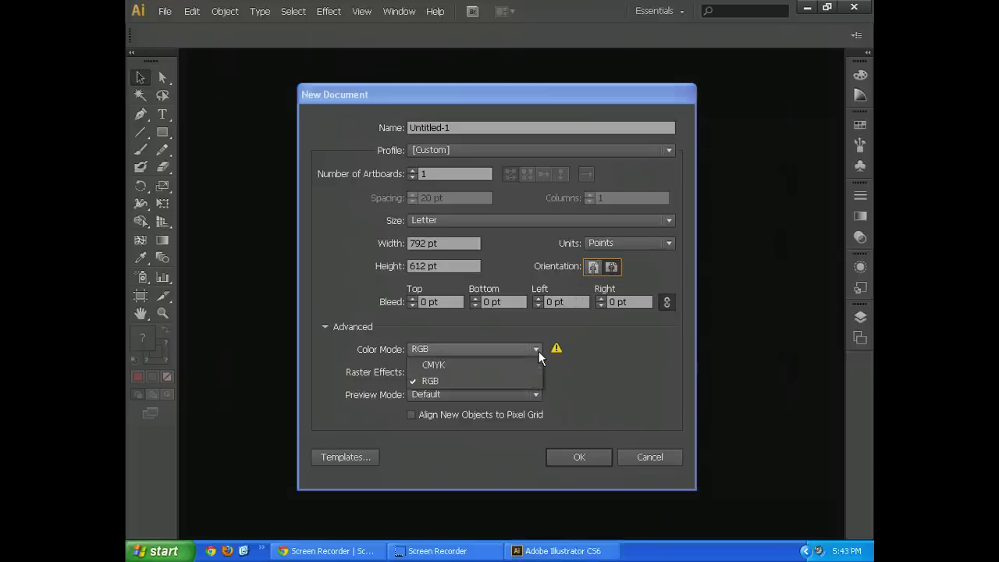
pyautogui.click(523, 364)
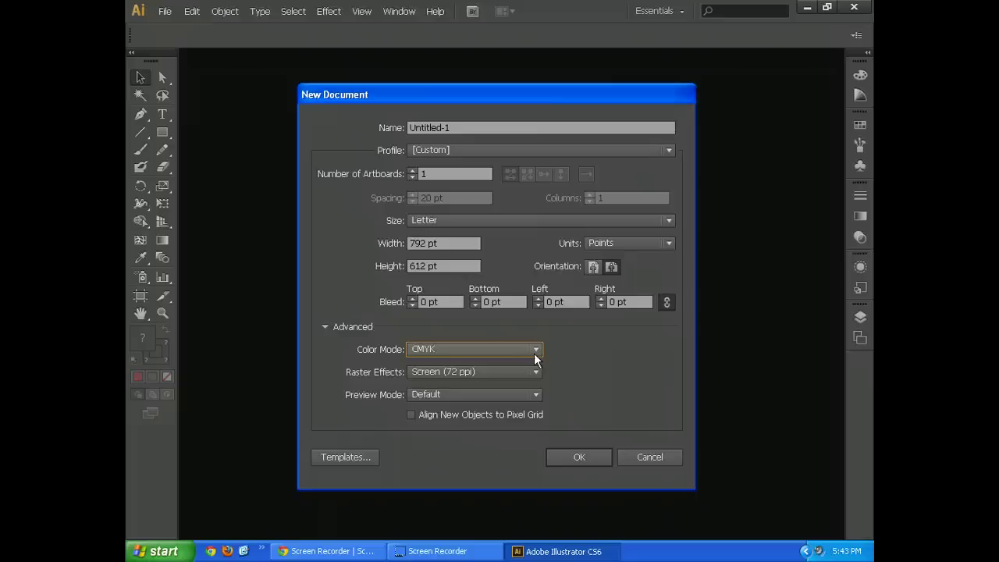
pyautogui.click(537, 349)
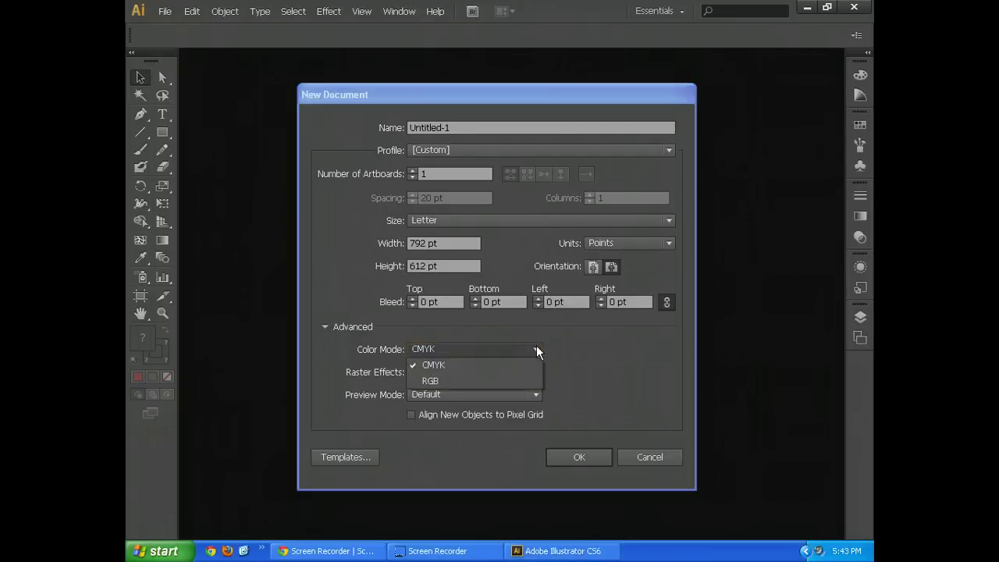
pyautogui.click(515, 381)
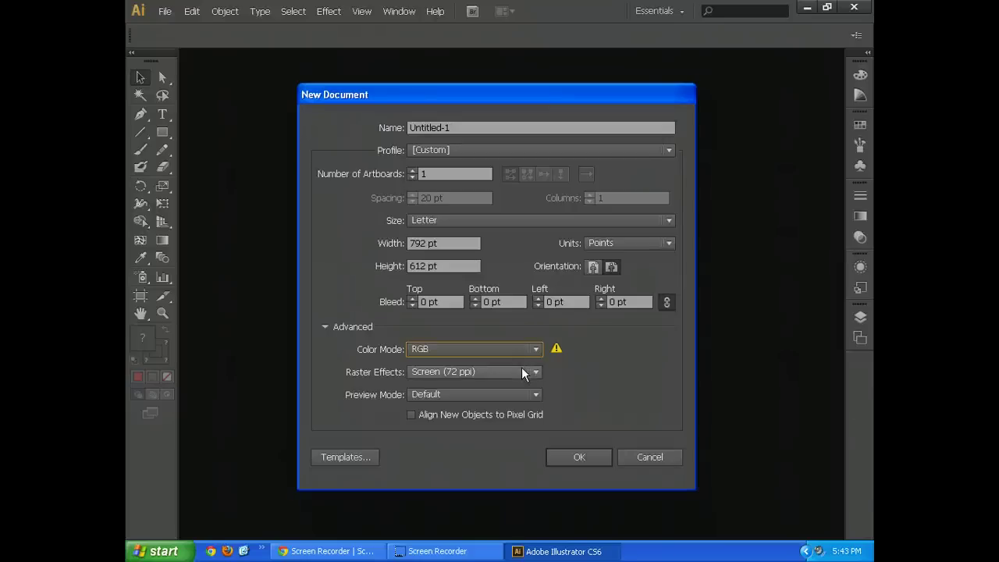
pyautogui.click(521, 372)
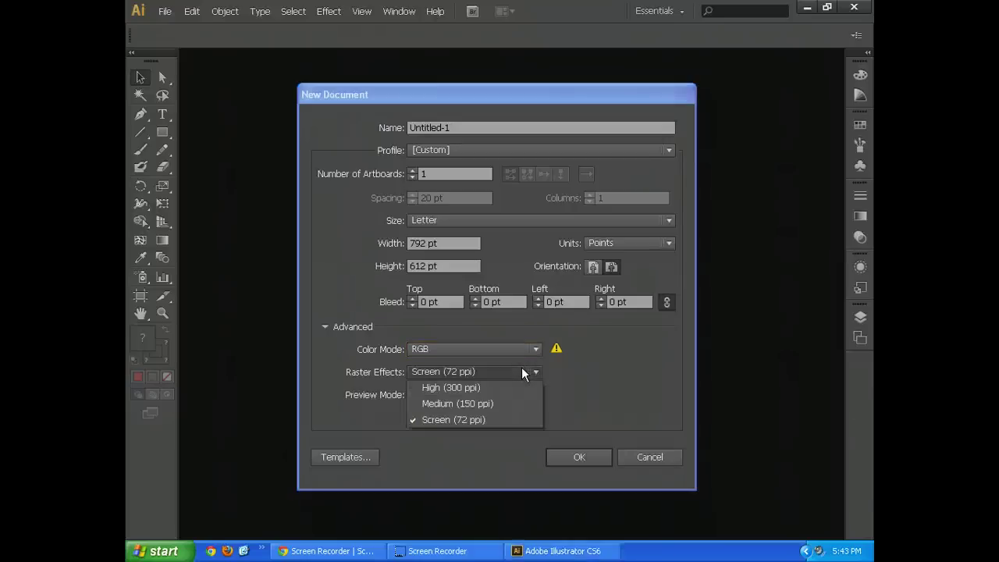
pyautogui.click(507, 414)
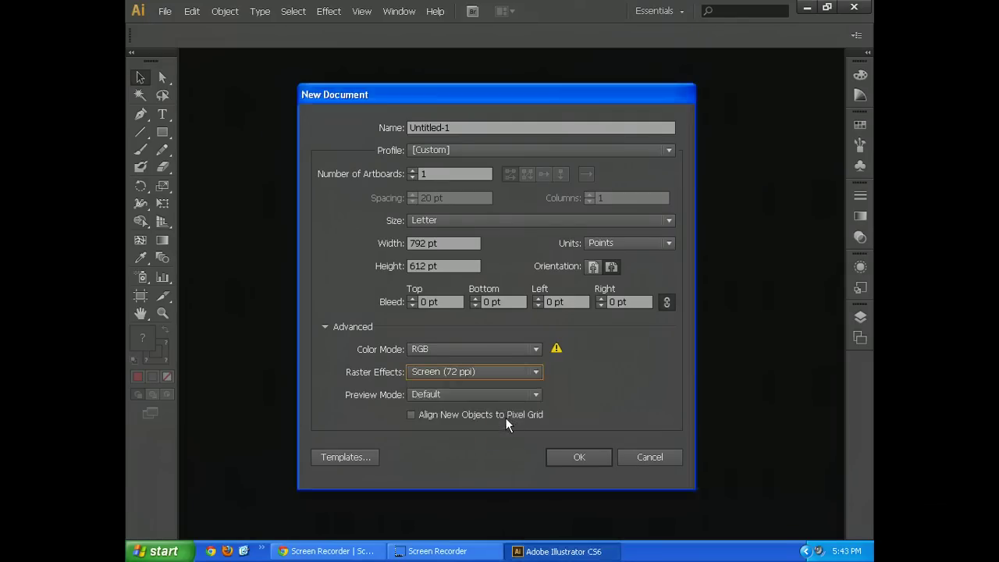
pyautogui.click(509, 394)
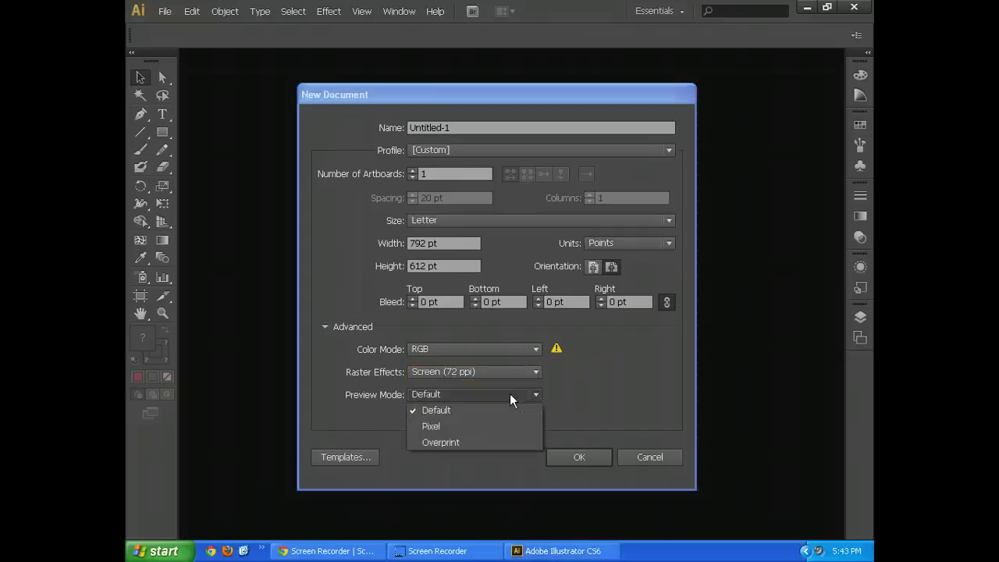
pyautogui.click(507, 394)
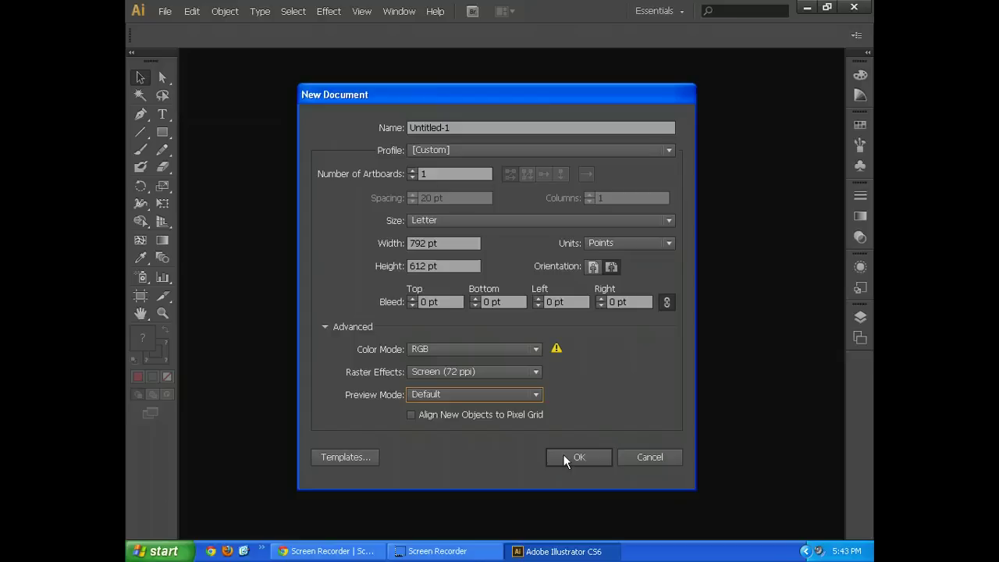
pyautogui.click(585, 458)
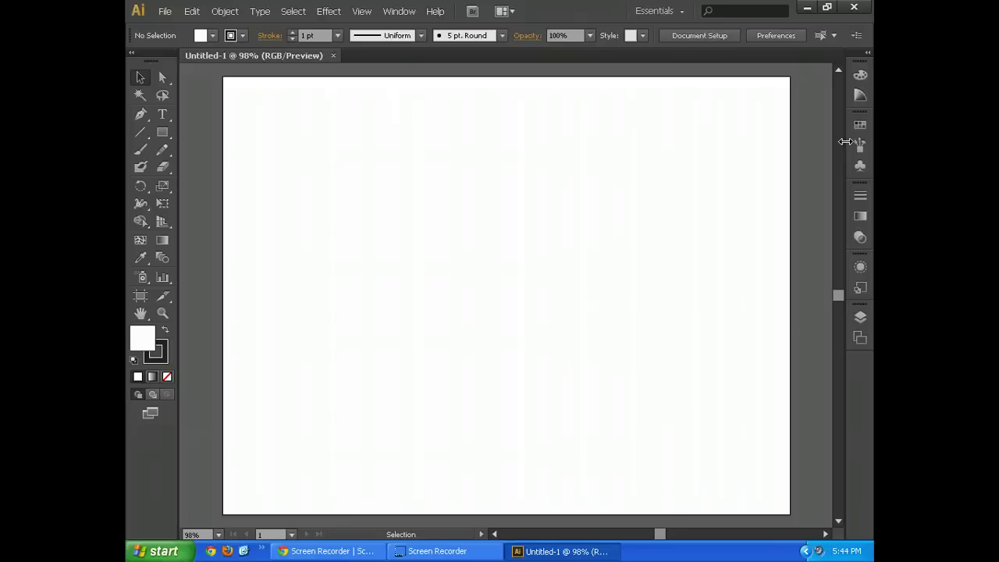
# Widen the right panel dock to show panel names and bring up the Swatches panel.
pyautogui.moveTo(844, 141); pyautogui.dragTo(773, 161)
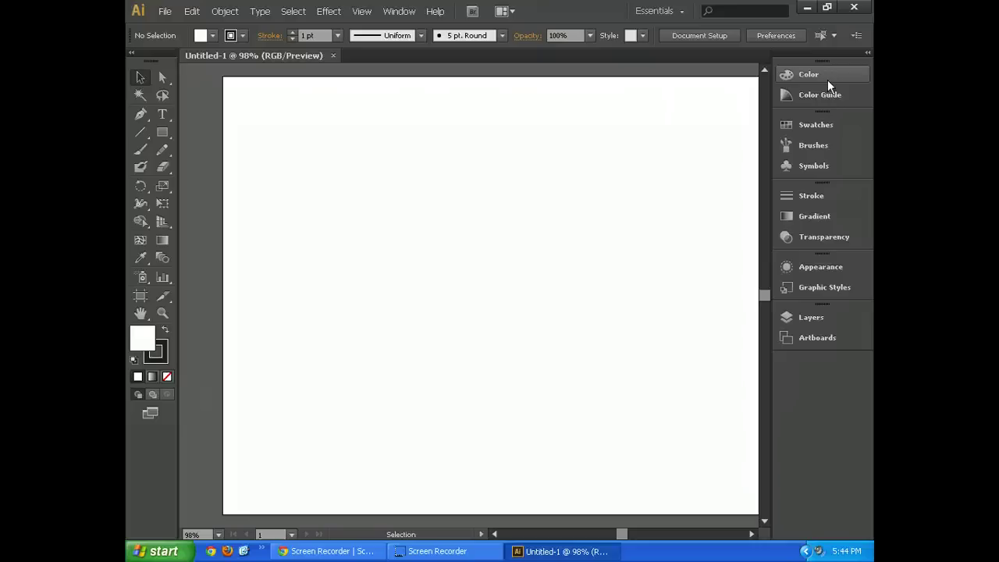
pyautogui.click(824, 125)
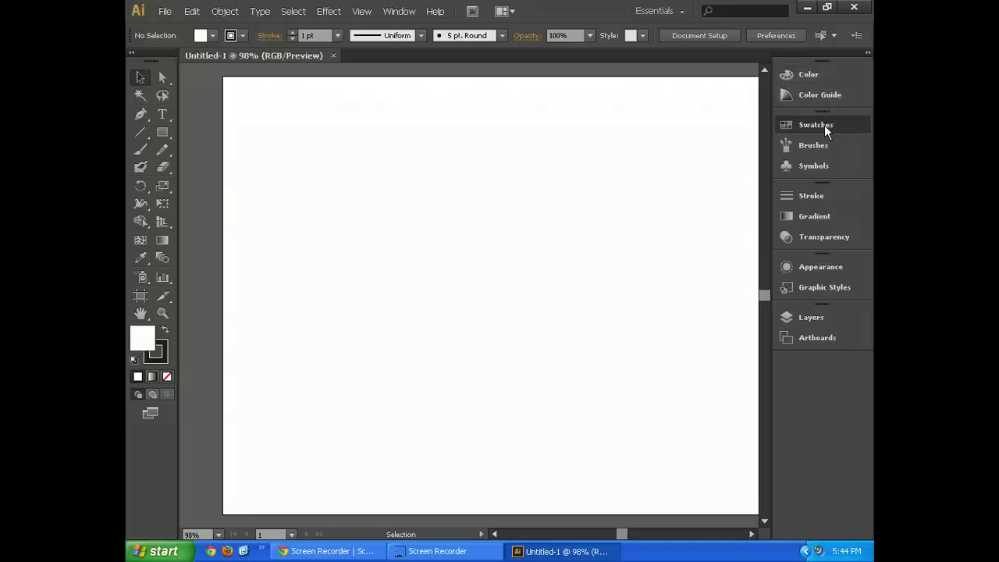
pyautogui.click(830, 126)
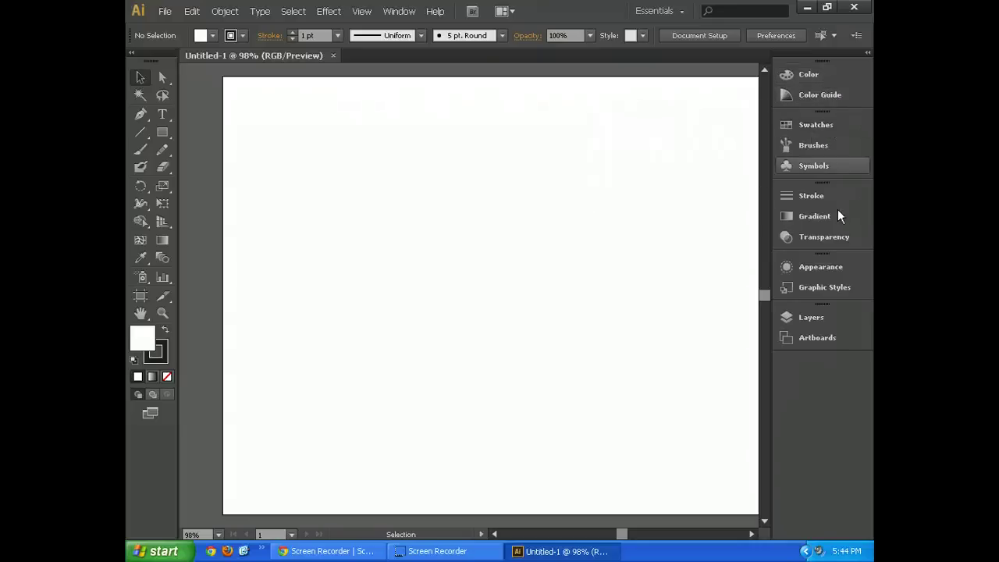
pyautogui.click(832, 123)
pyautogui.click(827, 216)
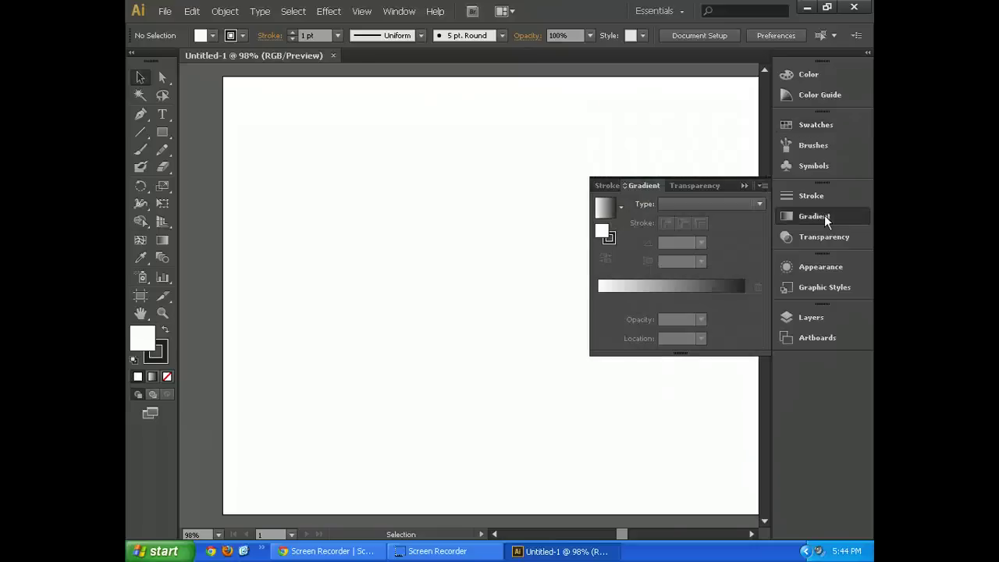
pyautogui.click(836, 120)
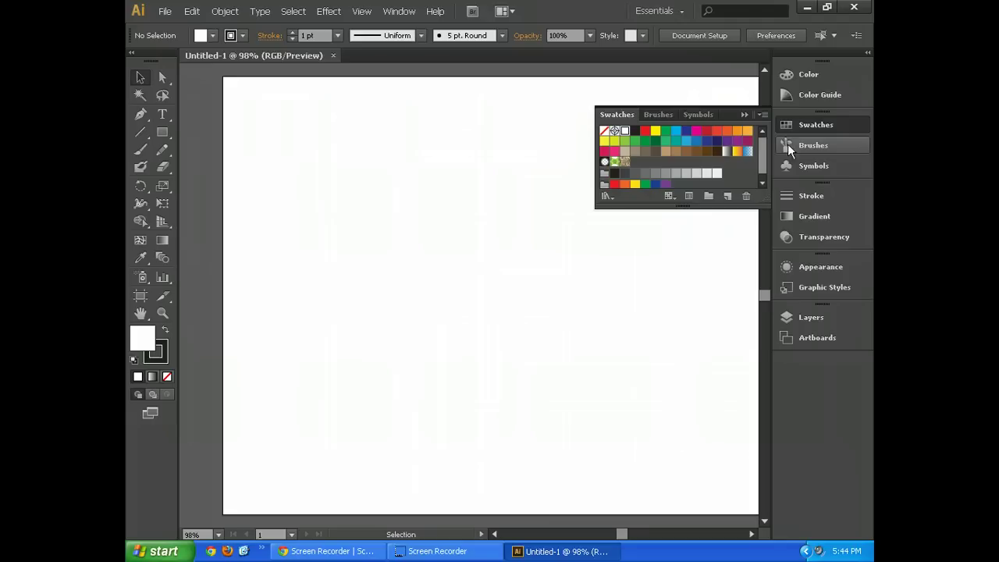
# Switch the workspace to Web.
pyautogui.click(402, 16)
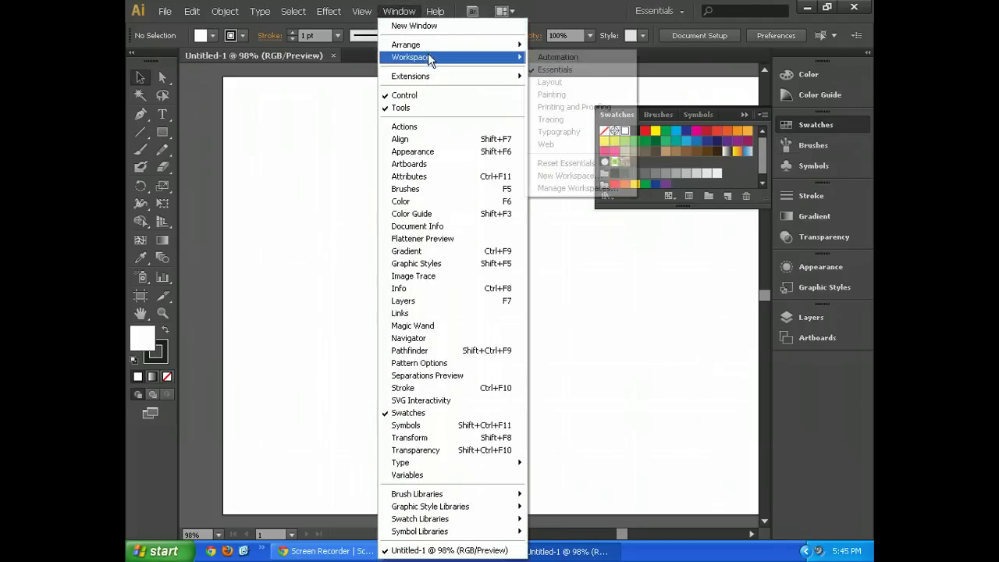
pyautogui.moveTo(428, 54)
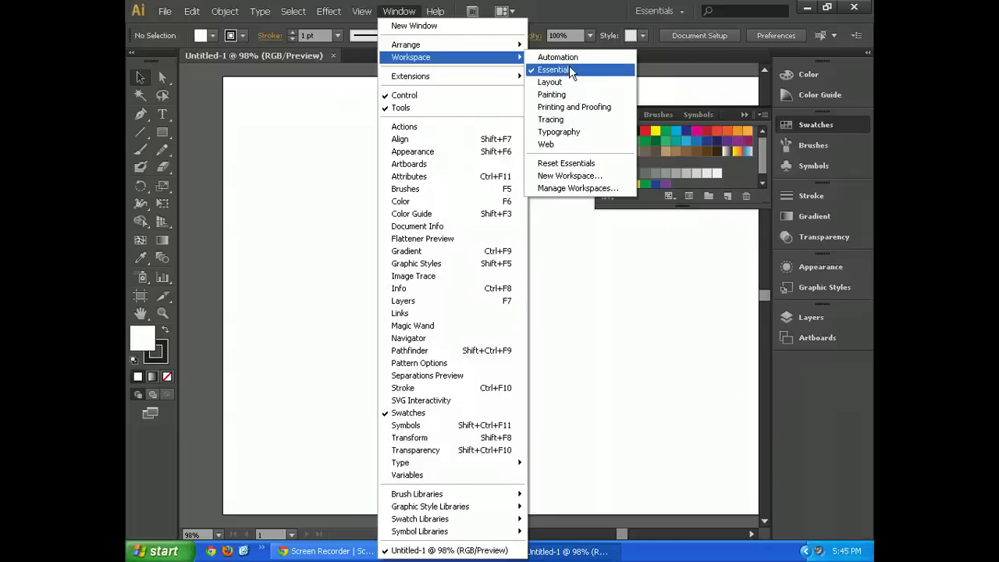
pyautogui.click(568, 144)
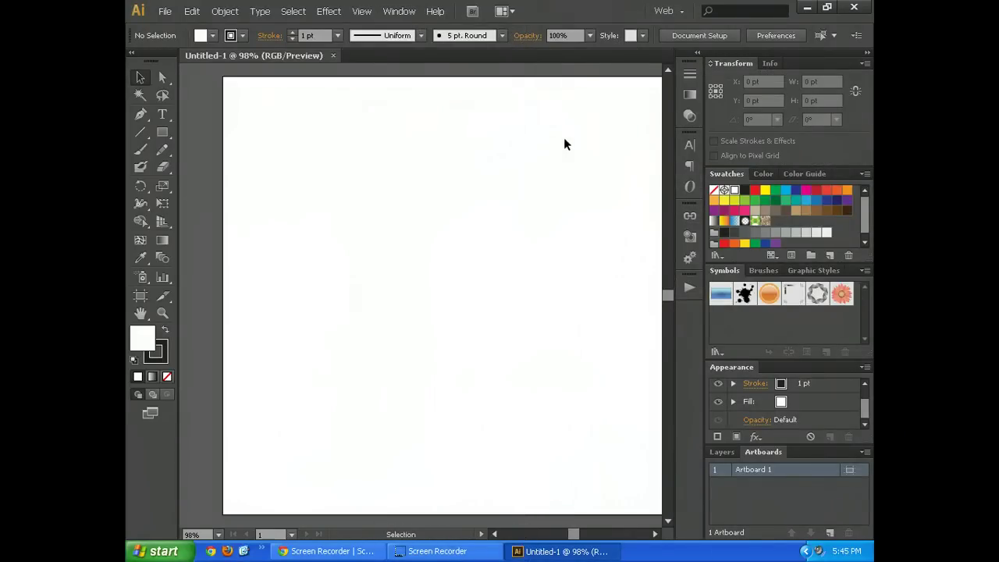
pyautogui.click(396, 10)
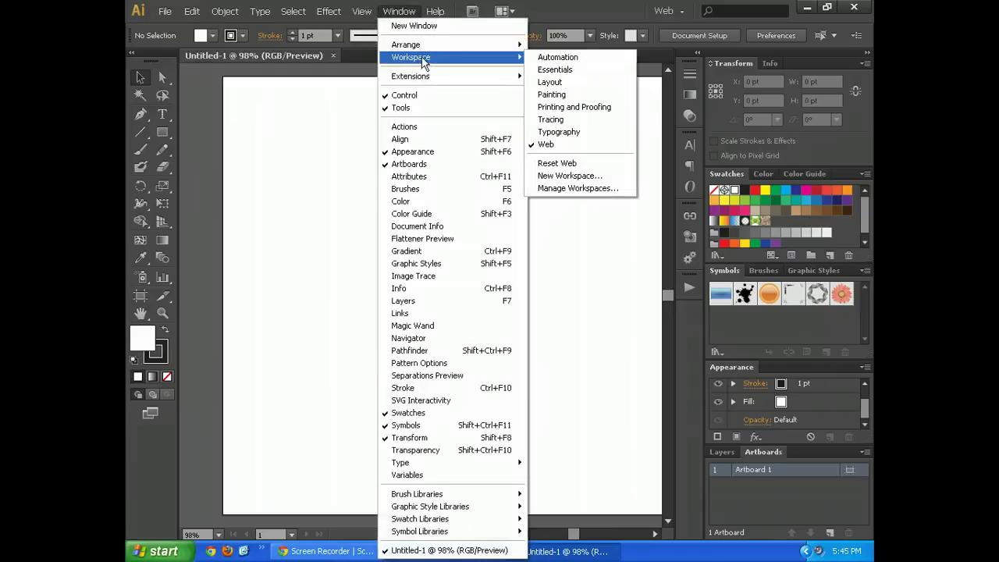
pyautogui.click(658, 164)
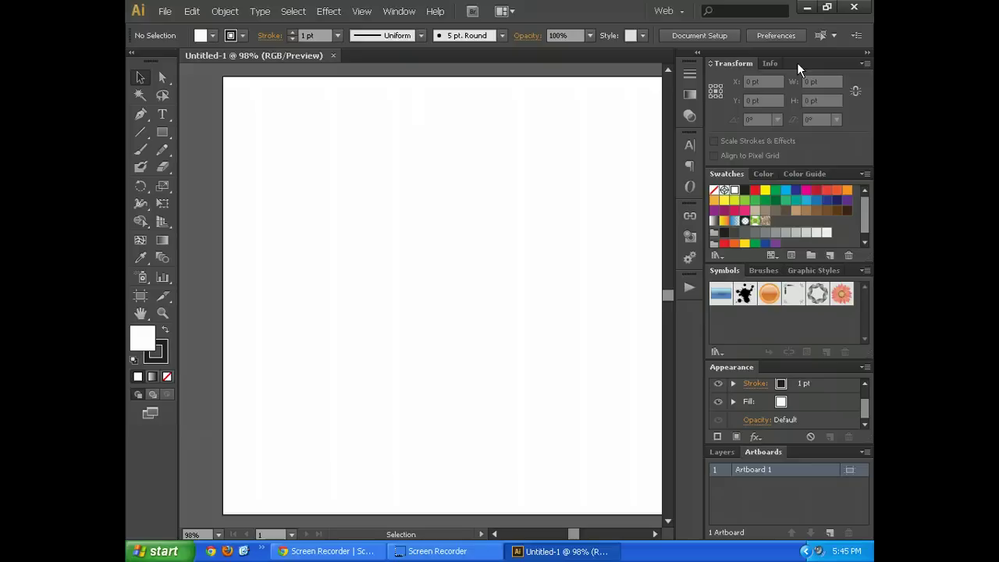
# Float the Transform/Info, Swatches and Appearance panels out over the artboard.
pyautogui.moveTo(797, 63); pyautogui.dragTo(439, 162)
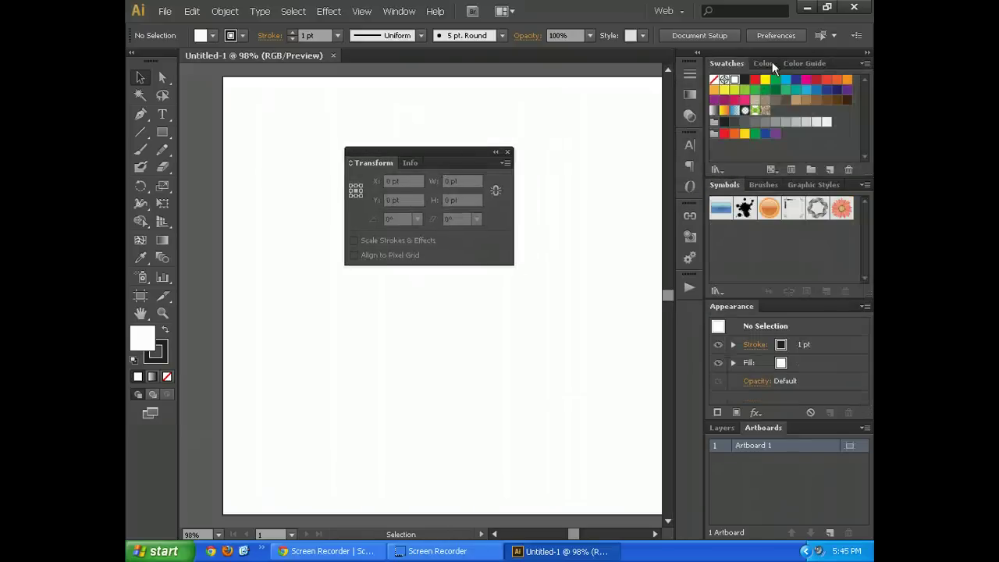
pyautogui.moveTo(841, 61); pyautogui.dragTo(572, 353)
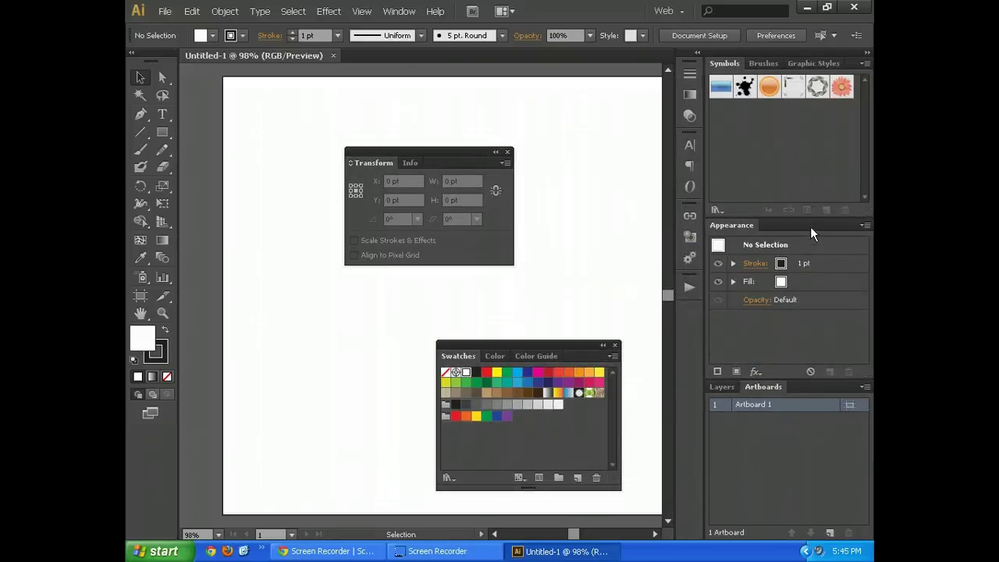
pyautogui.moveTo(810, 226); pyautogui.dragTo(592, 187)
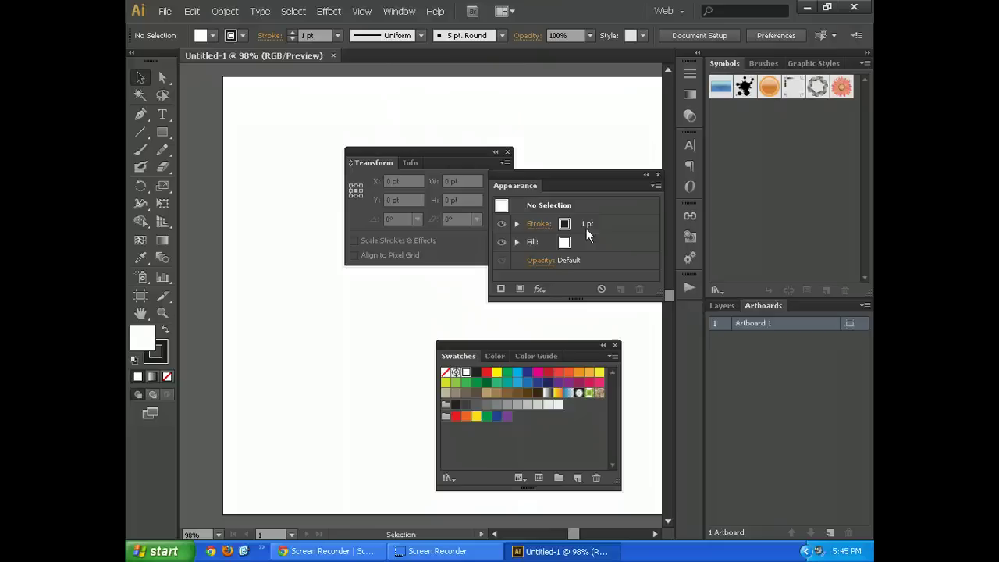
# Switch to the Essentials workspace, then back to Web.
pyautogui.click(399, 11)
pyautogui.moveTo(422, 60)
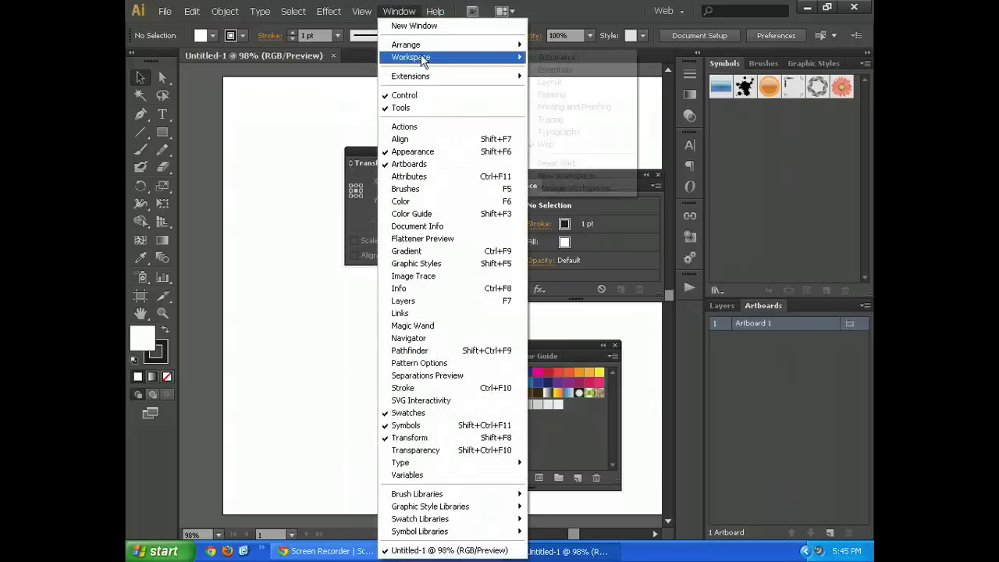
pyautogui.click(555, 71)
pyautogui.click(398, 11)
pyautogui.moveTo(441, 54)
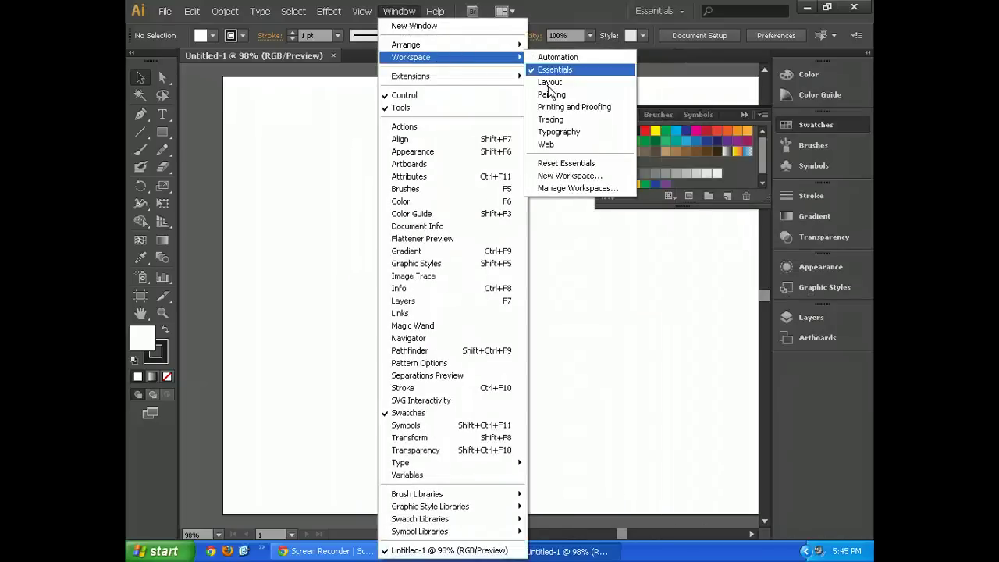
pyautogui.click(547, 144)
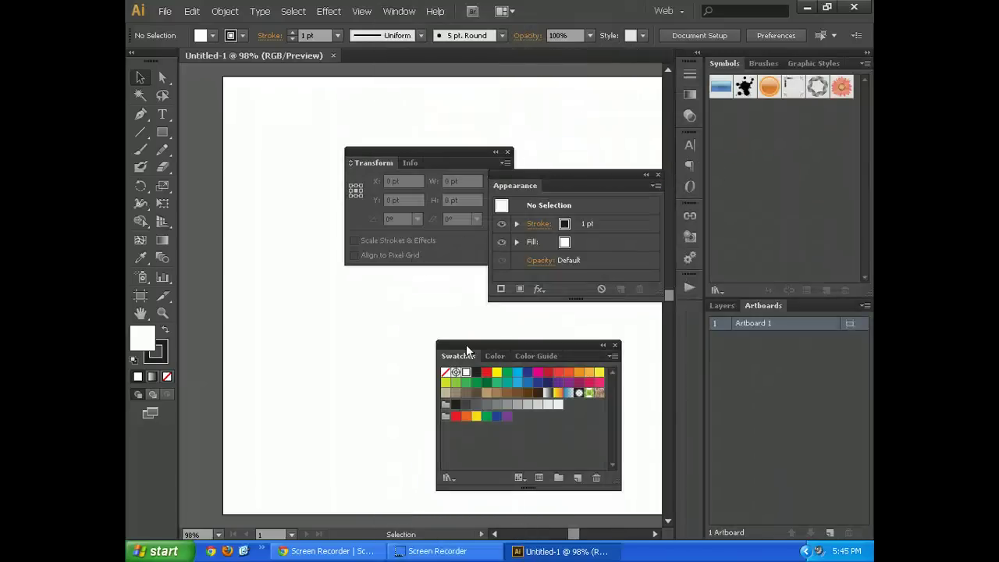
# Reset the Web workspace and widen the dock to show names like Stroke and Gradient.
pyautogui.click(399, 11)
pyautogui.moveTo(437, 58)
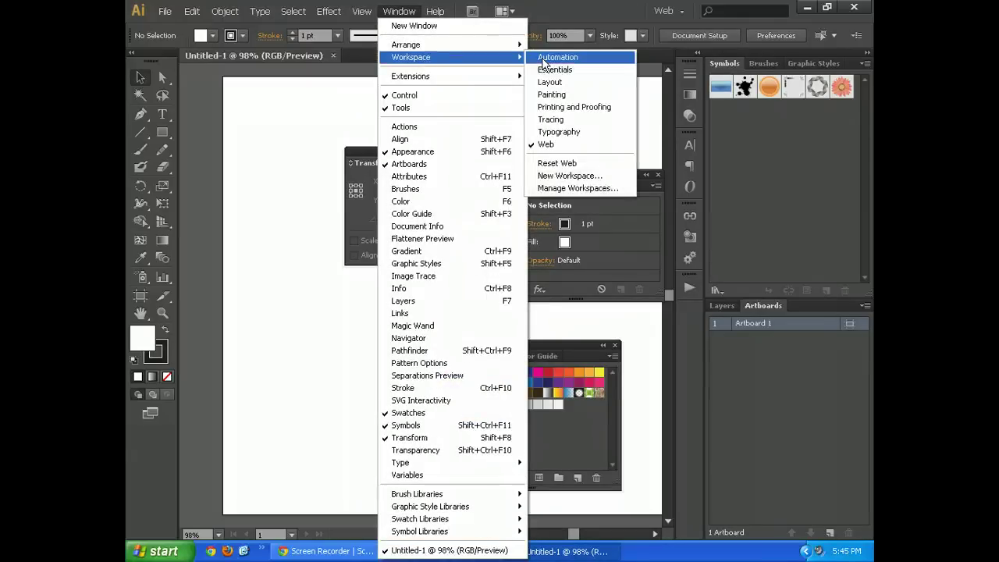
pyautogui.click(583, 165)
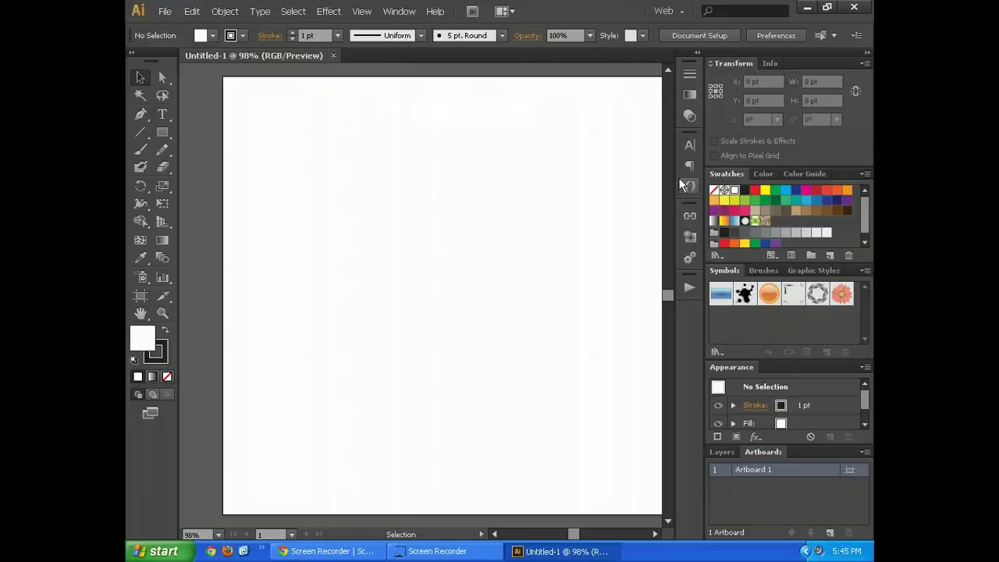
pyautogui.moveTo(676, 171); pyautogui.dragTo(620, 174)
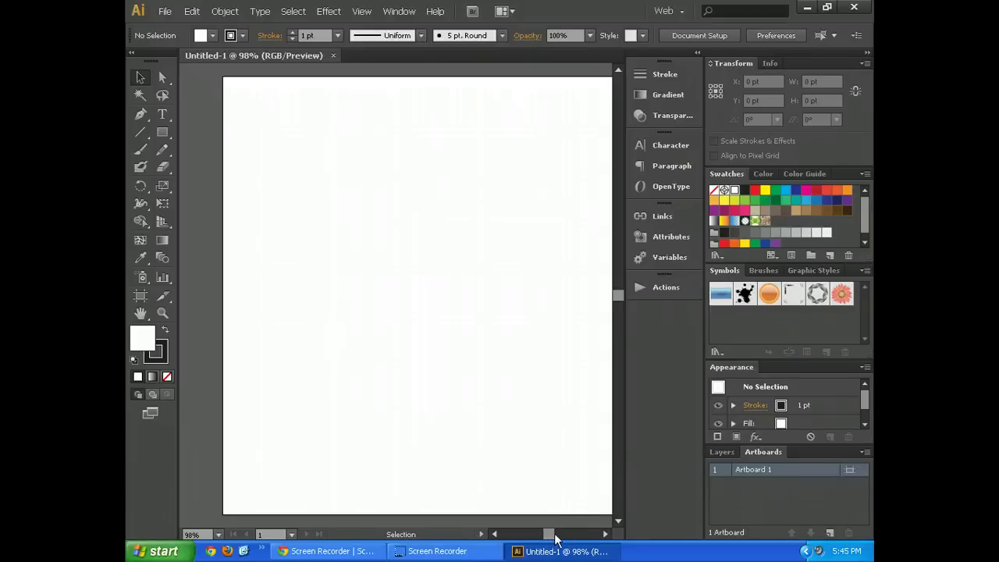
pyautogui.moveTo(555, 539); pyautogui.dragTo(559, 538)
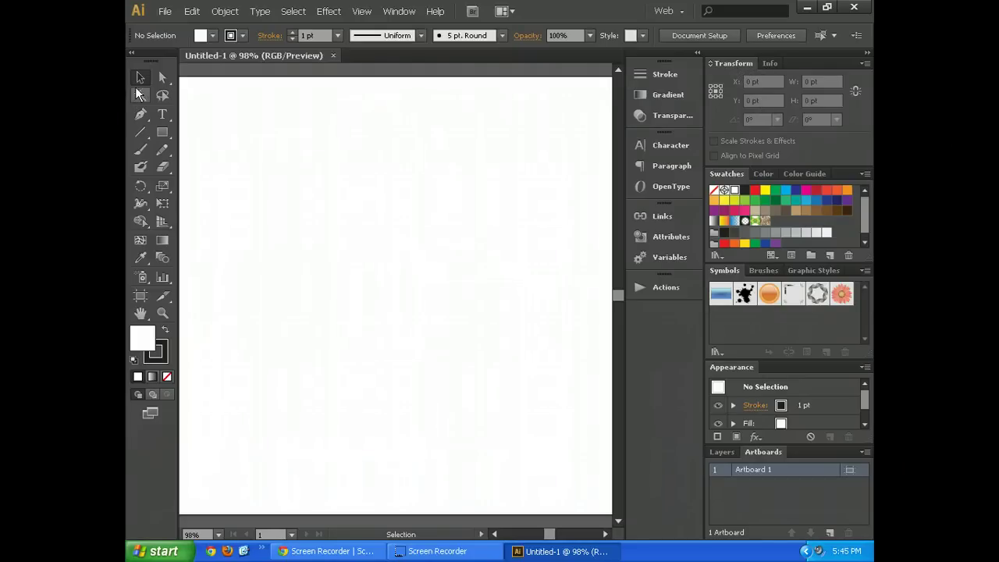
# Draw a rectangle on the artboard and set its X position to 400 pt.
pyautogui.click(162, 133)
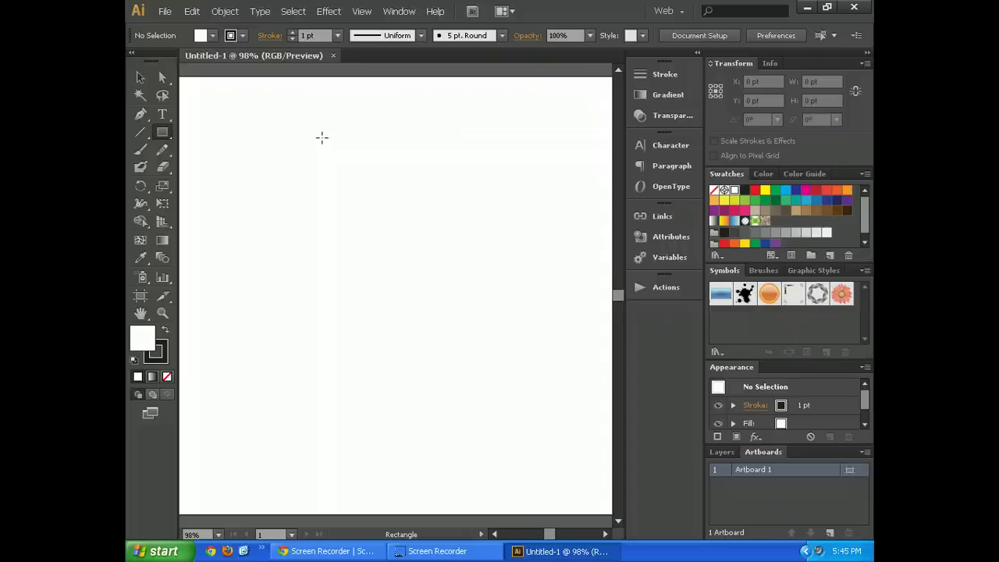
pyautogui.moveTo(269, 137)
pyautogui.mouseDown()
pyautogui.moveTo(377, 194)
pyautogui.moveTo(428, 279)
pyautogui.mouseUp()
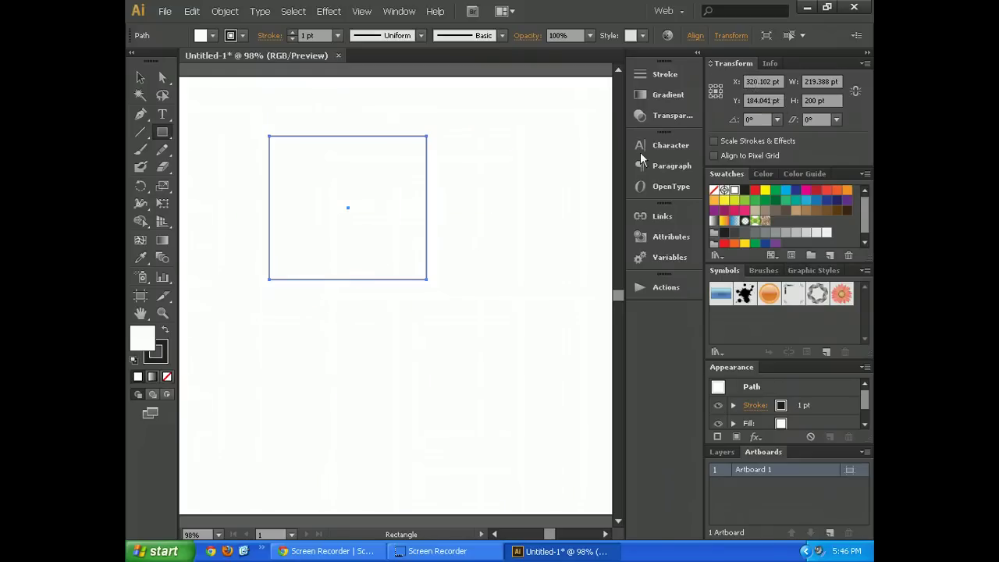
pyautogui.click(754, 100)
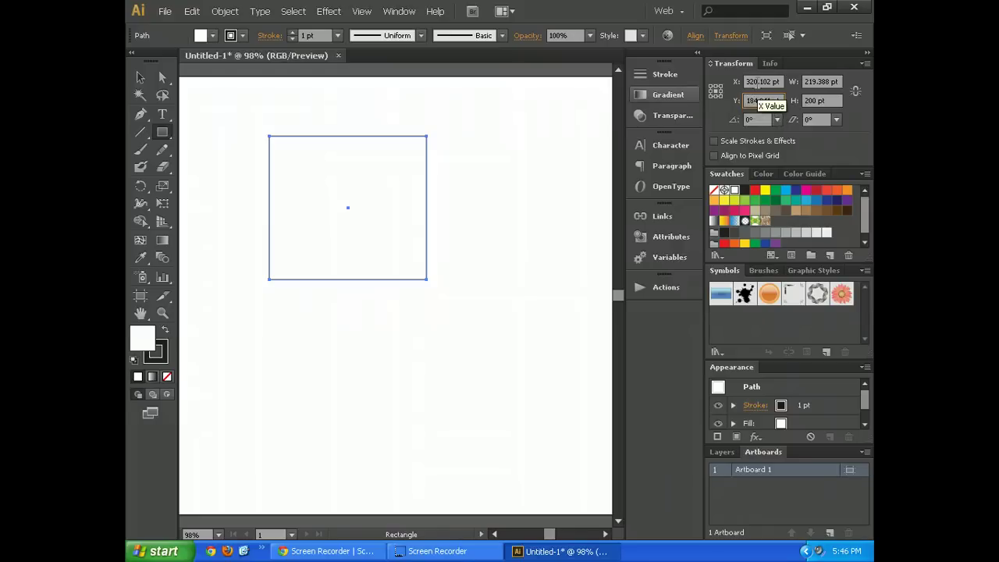
pyautogui.doubleClick(752, 81)
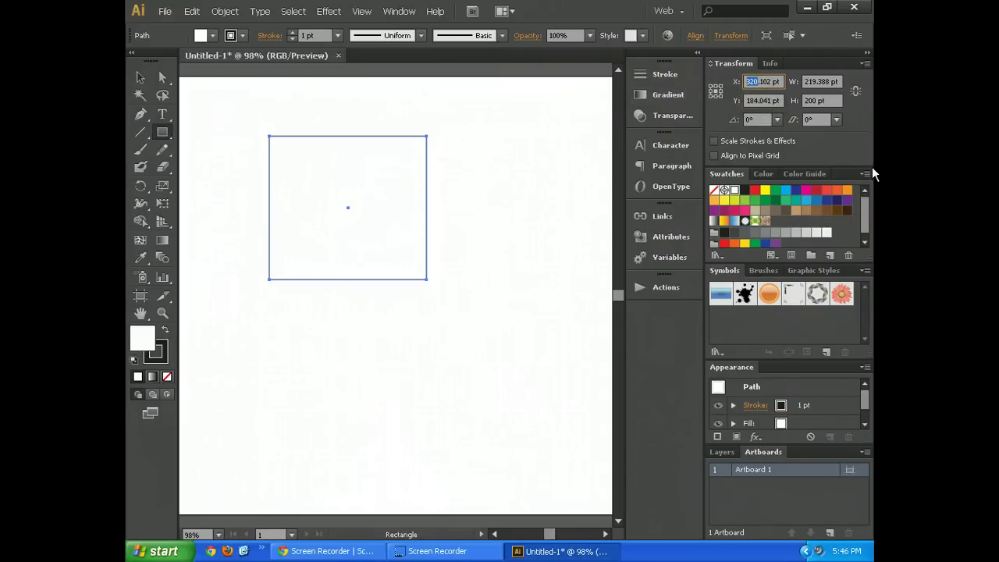
pyautogui.write('400')
pyautogui.press('Return')
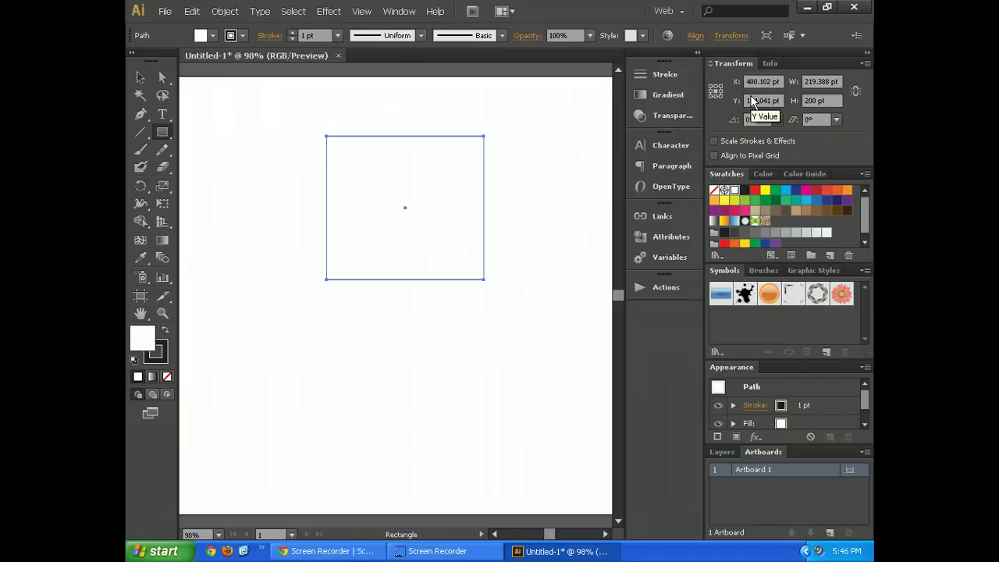
# Set the rectangle's width to 300 pt (after trying 220), then deselect it.
pyautogui.click(829, 81)
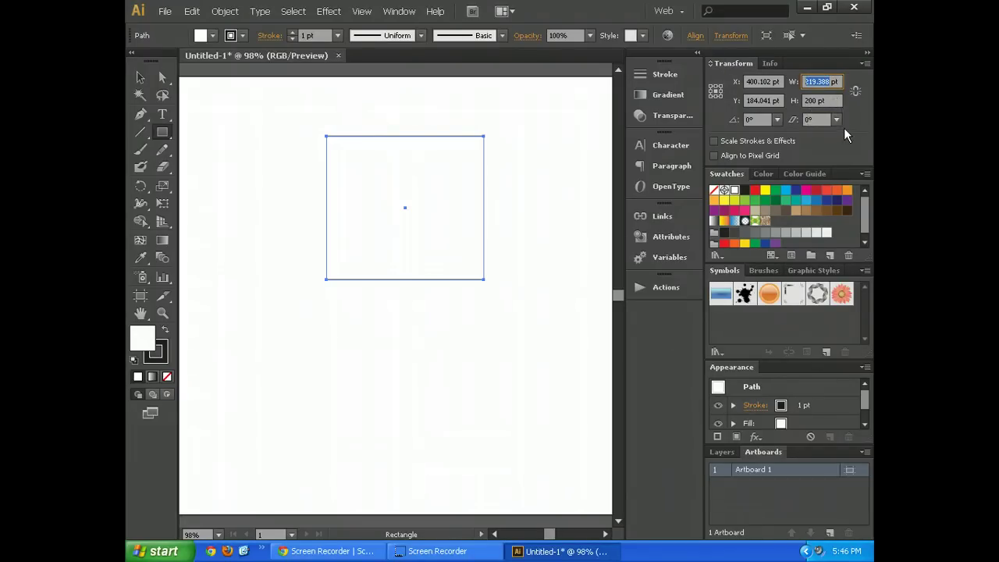
pyautogui.write('220')
pyautogui.press('Return')
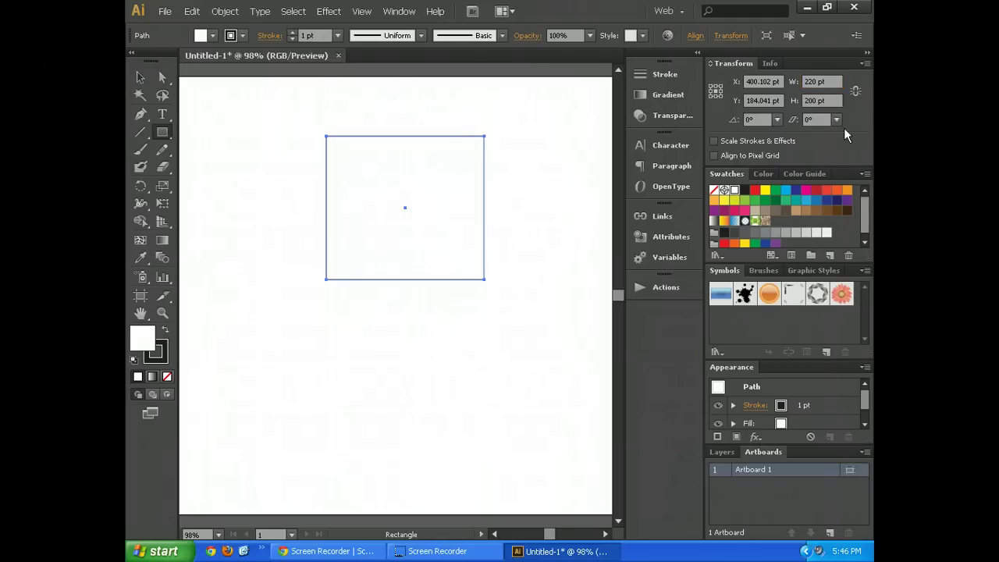
pyautogui.doubleClick(812, 81)
pyautogui.write('300')
pyautogui.press('Return')
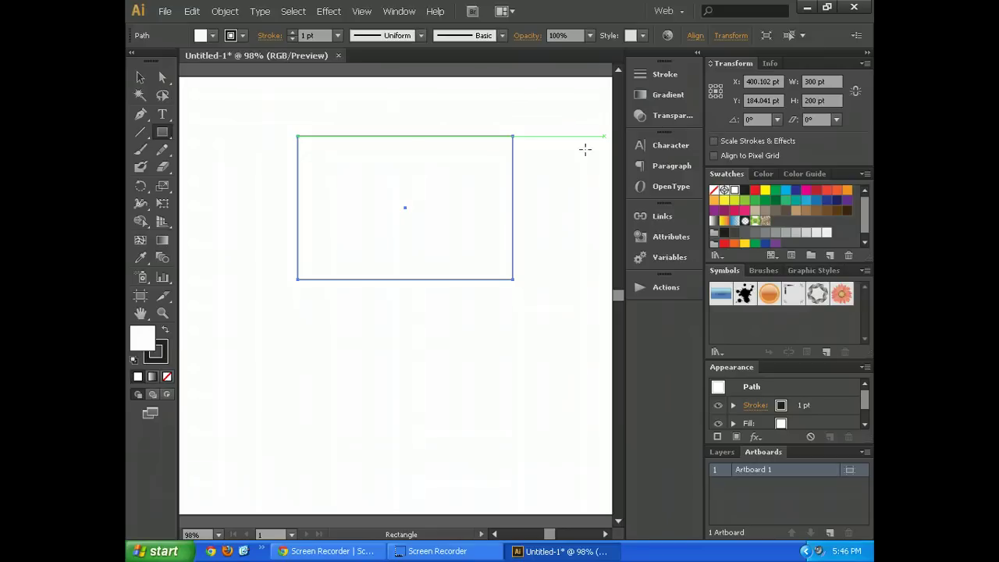
pyautogui.click(140, 77)
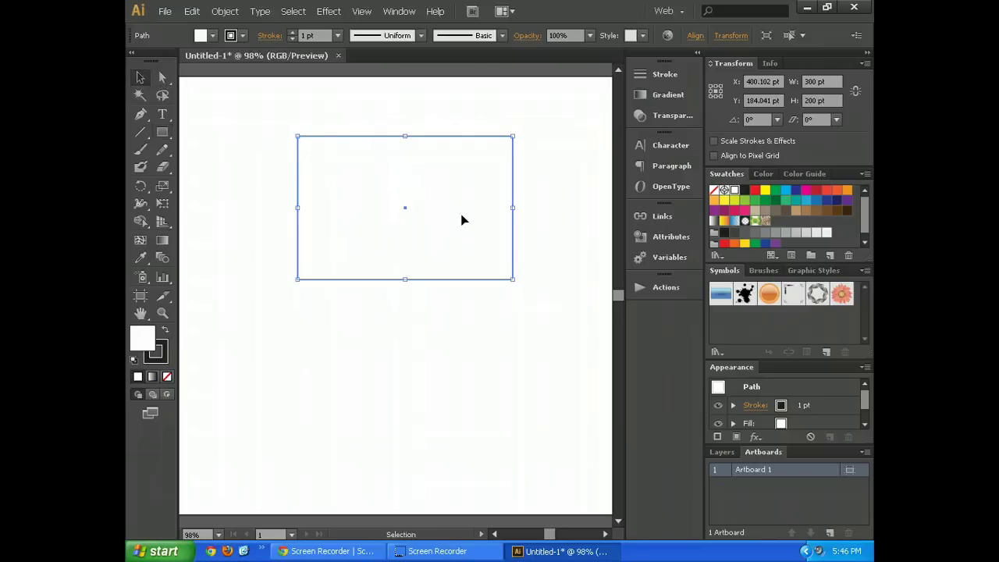
pyautogui.click(526, 188)
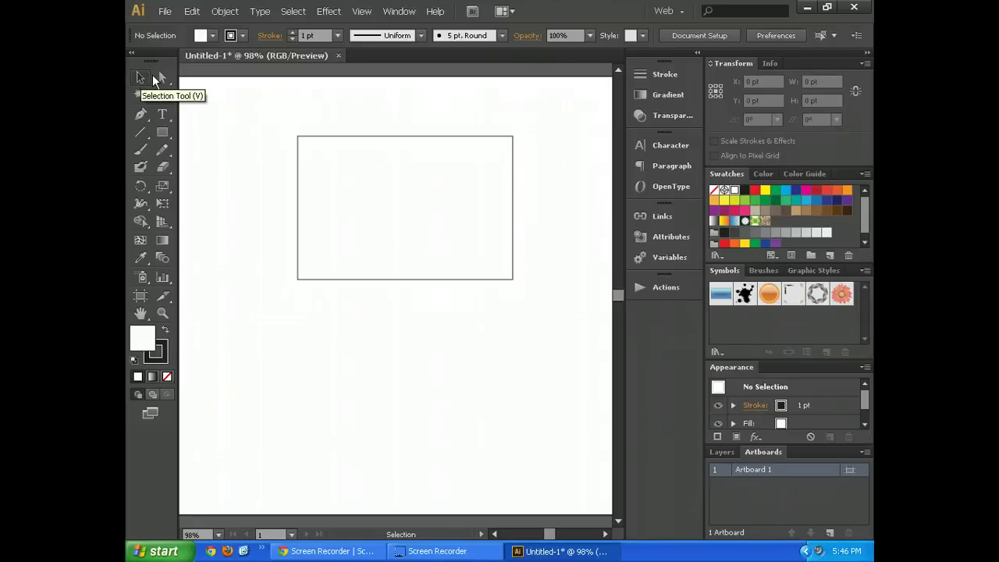
# Nudge the rectangle up about 5 pt with the Direct Selection Tool, to Y 178.939 pt.
pyautogui.click(340, 136)
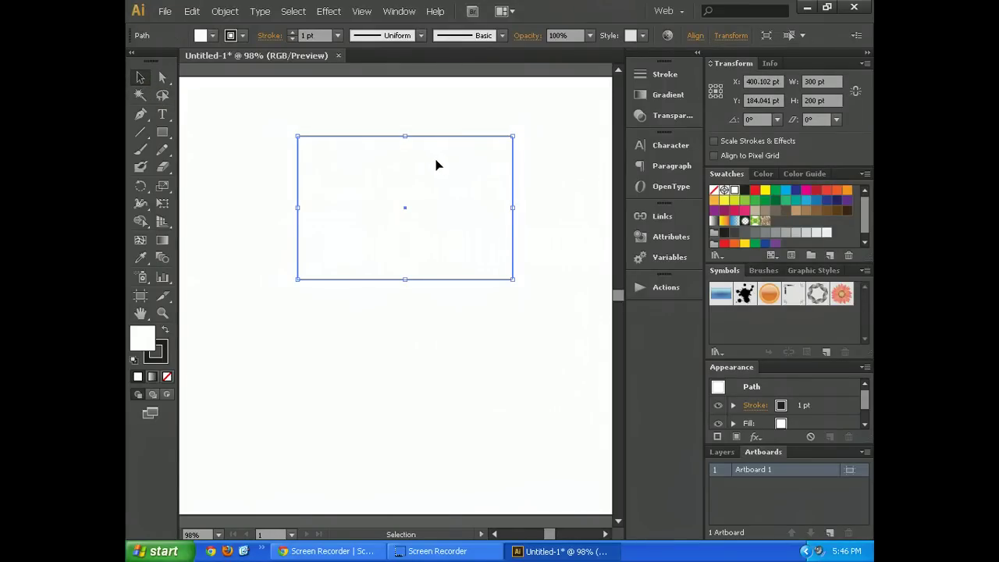
pyautogui.click(140, 79)
pyautogui.click(162, 78)
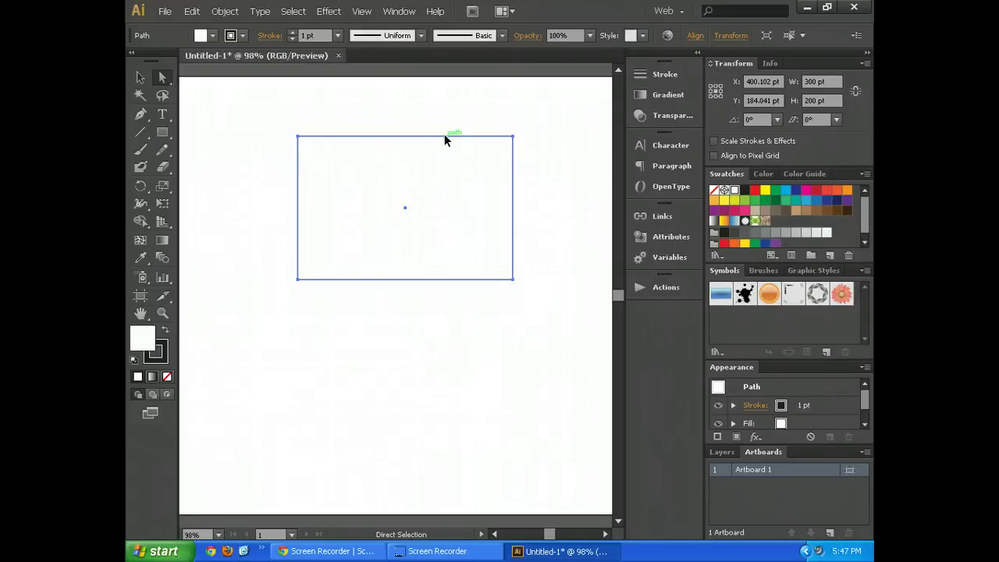
pyautogui.moveTo(445, 135)
pyautogui.mouseDown()
pyautogui.moveTo(419, 181)
pyautogui.moveTo(442, 132)
pyautogui.mouseUp()
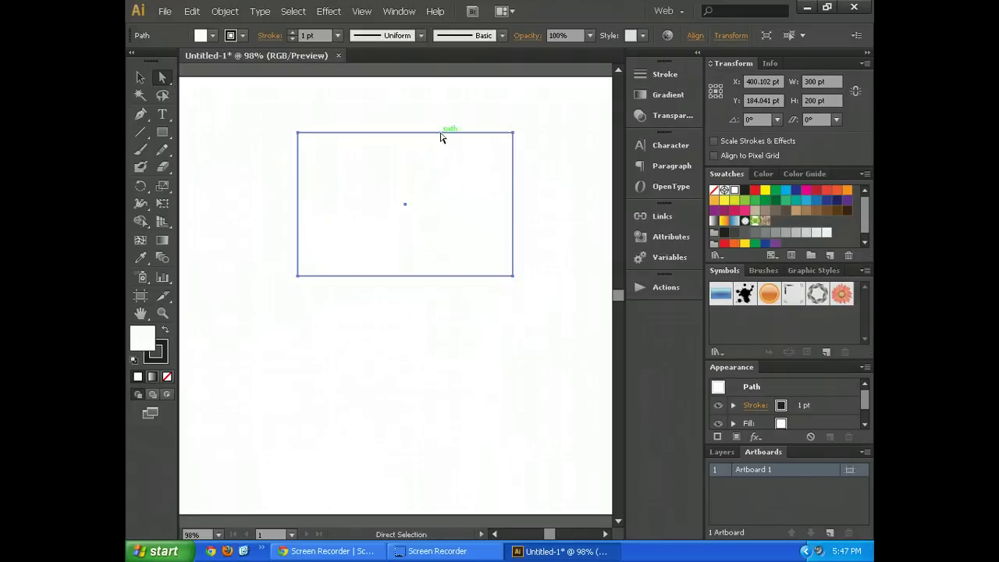
pyautogui.click(223, 135)
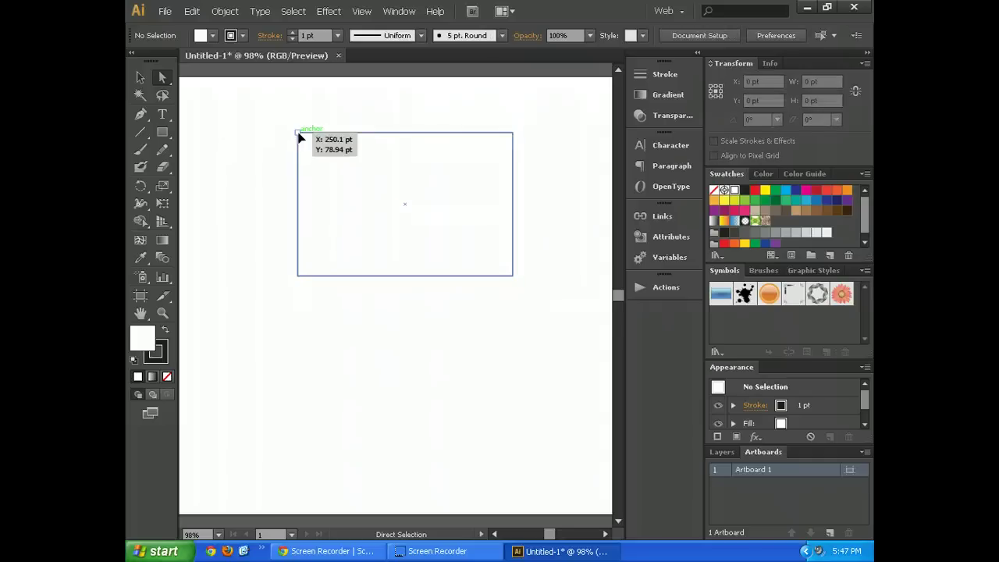
# Drag the top-left anchor 150 pt right to make a slanted trapezoid, then deselect.
pyautogui.moveTo(299, 133); pyautogui.dragTo(396, 134)
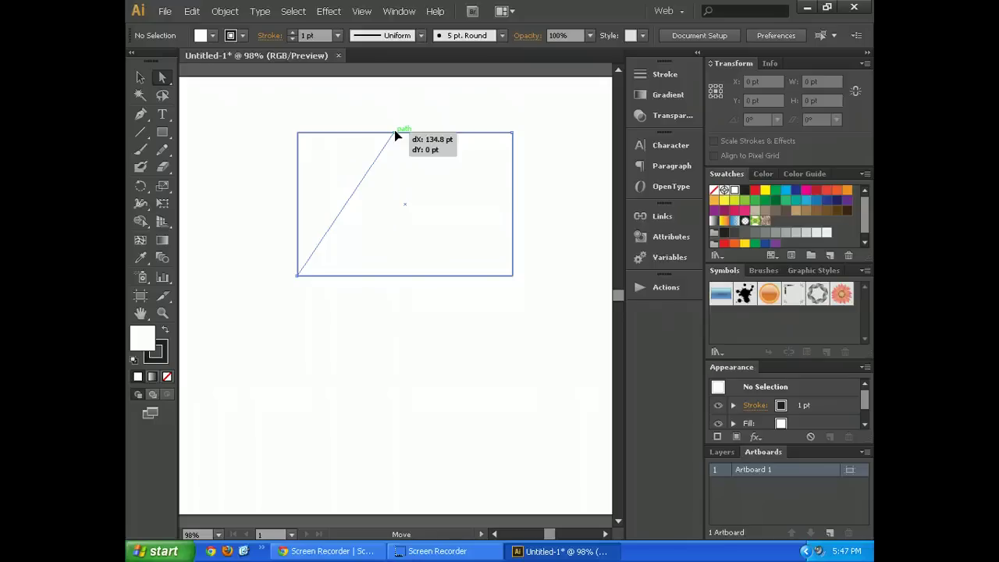
pyautogui.moveTo(396, 134); pyautogui.dragTo(405, 133)
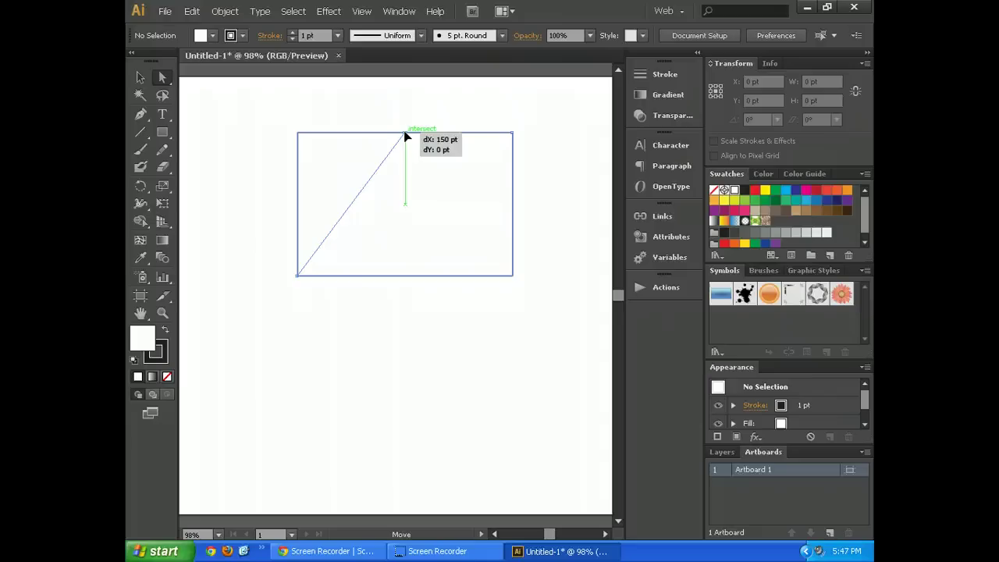
pyautogui.moveTo(405, 133); pyautogui.dragTo(405, 133)
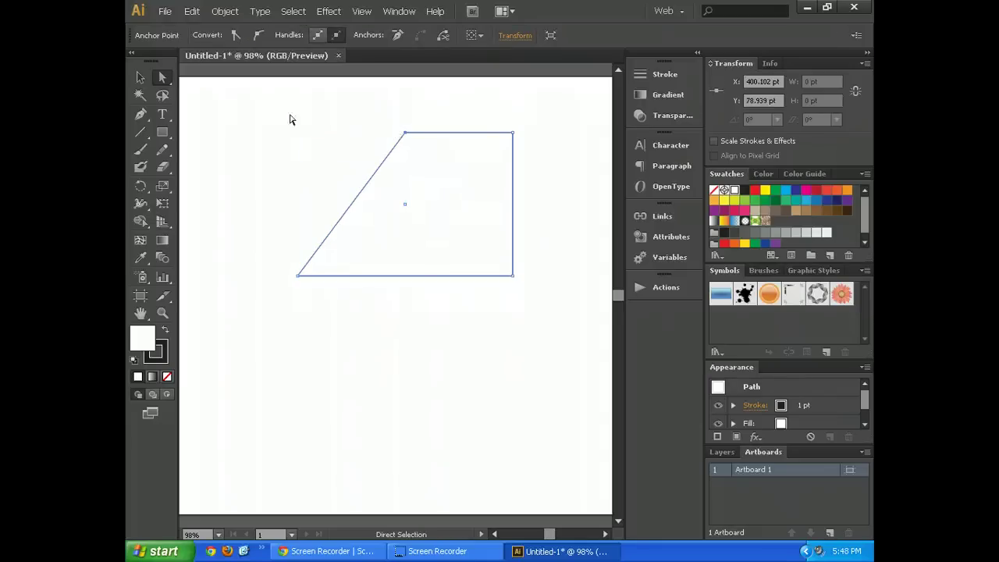
pyautogui.click(140, 77)
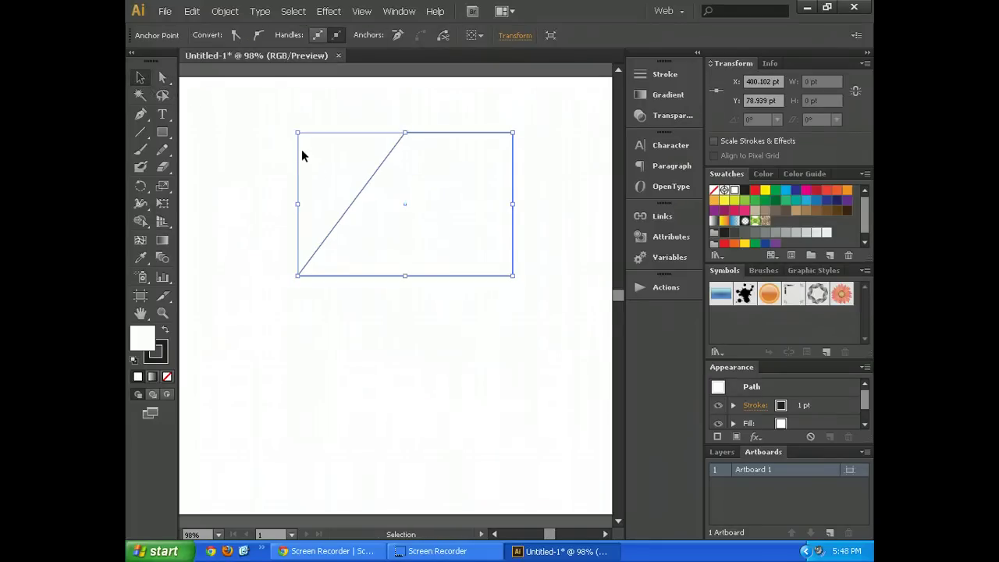
pyautogui.click(303, 156)
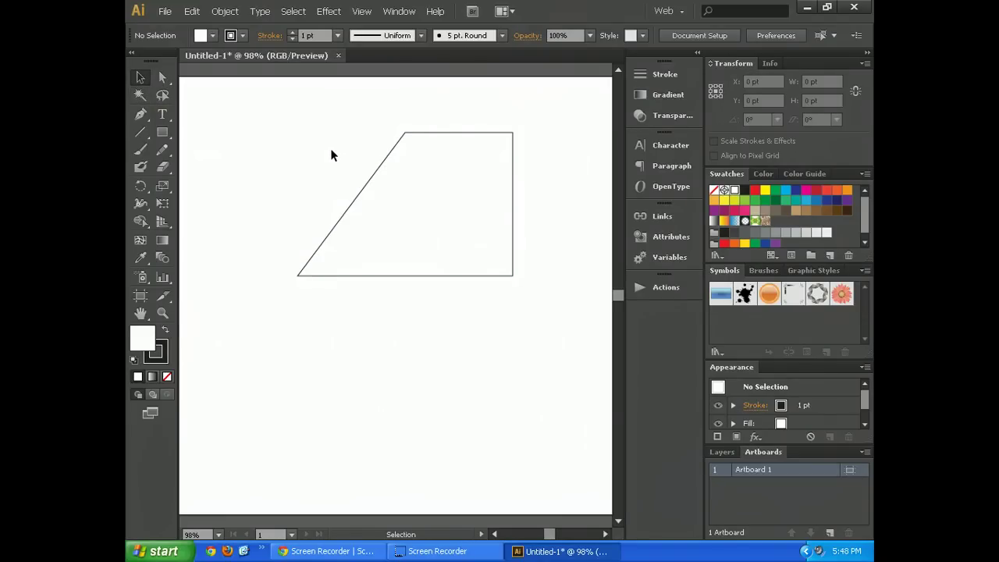
# Drag the Info tab out of the Transform group into a floating panel and close it.
pyautogui.press('a')
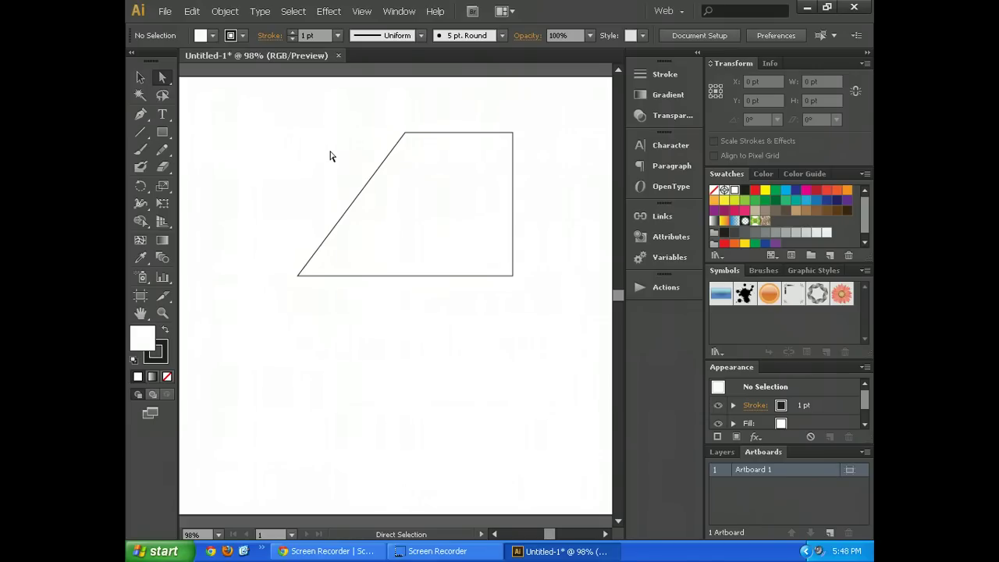
pyautogui.press('v')
pyautogui.press('a')
pyautogui.press('v')
pyautogui.press('a')
pyautogui.press('v')
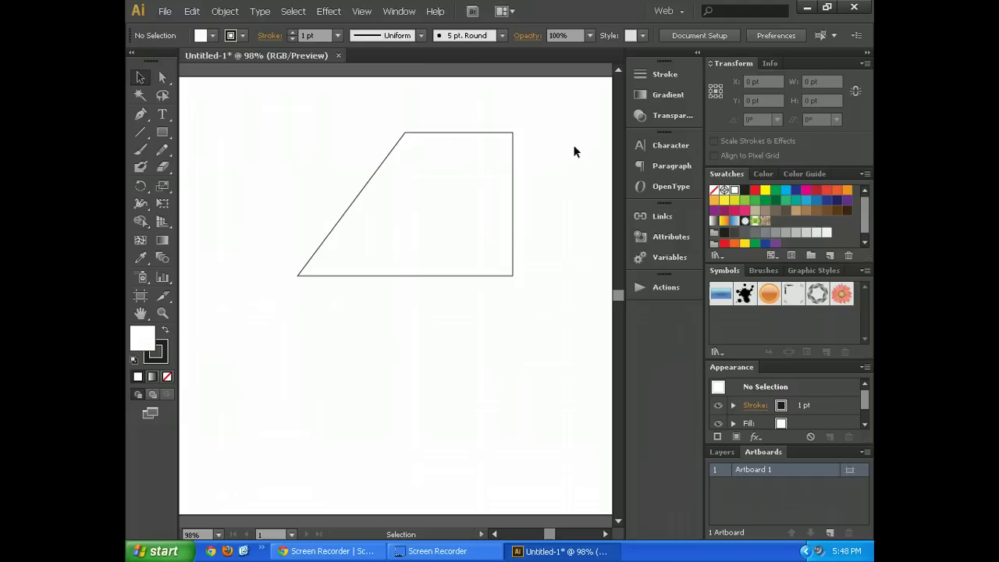
pyautogui.click(764, 63)
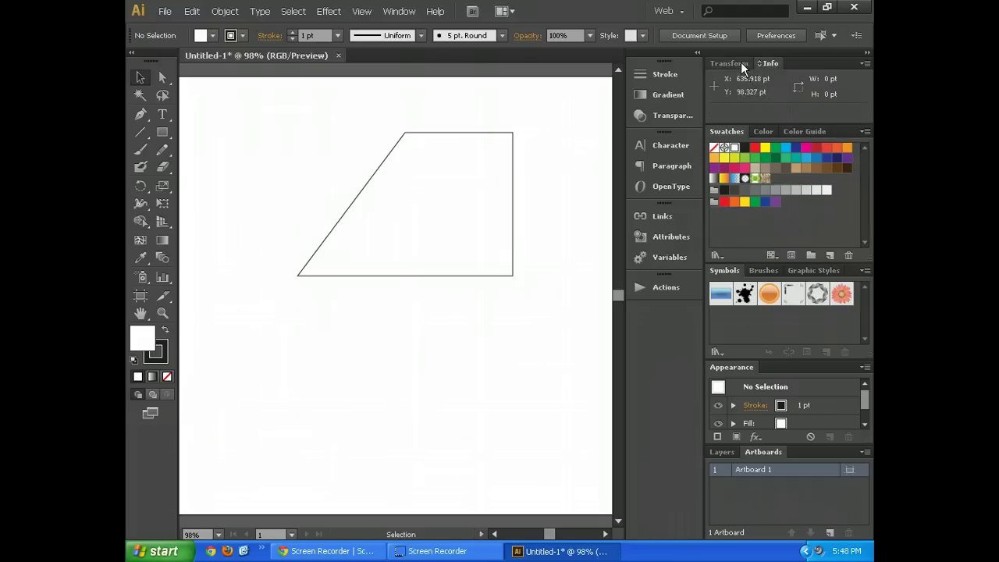
pyautogui.moveTo(765, 65); pyautogui.dragTo(345, 327)
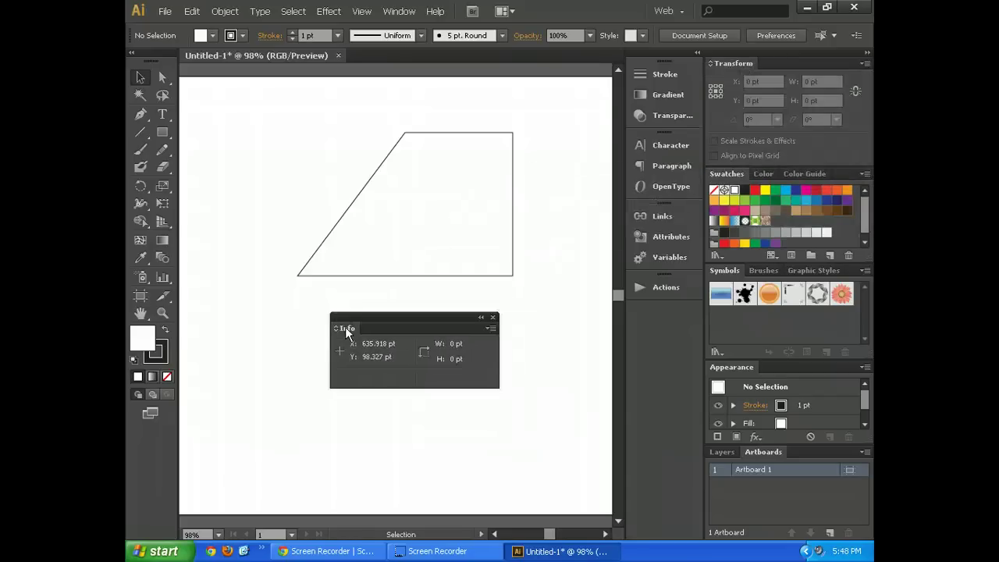
pyautogui.click(491, 317)
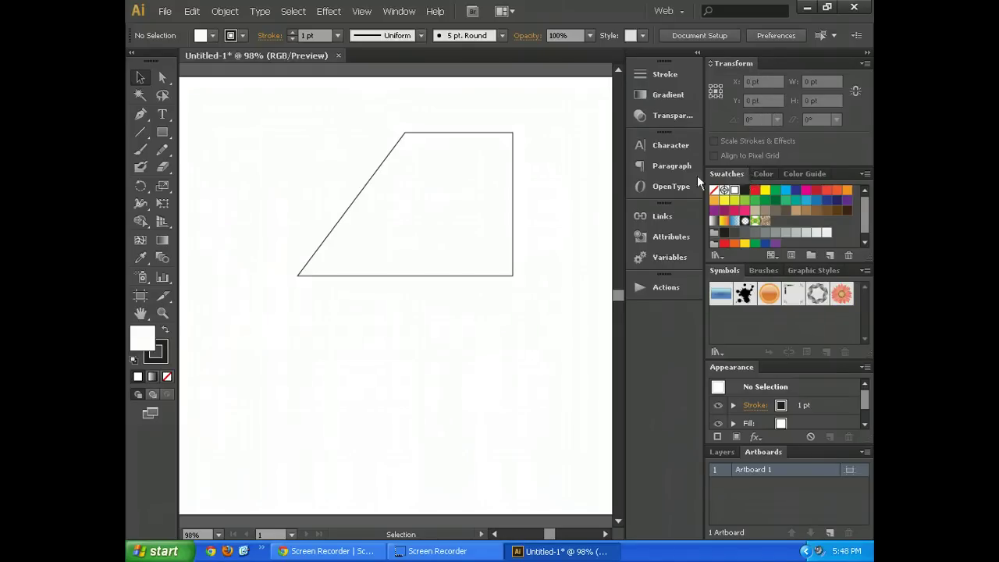
# Try yellow, blue, magenta, tan, gradient and pattern swatches on the trapezoid, ending on flat red.
pyautogui.click(512, 149)
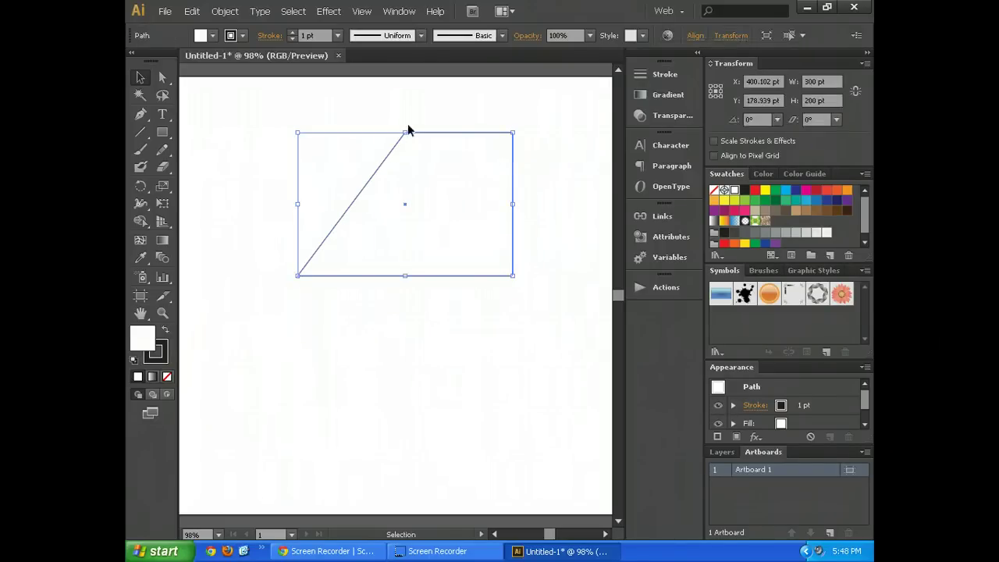
pyautogui.click(761, 192)
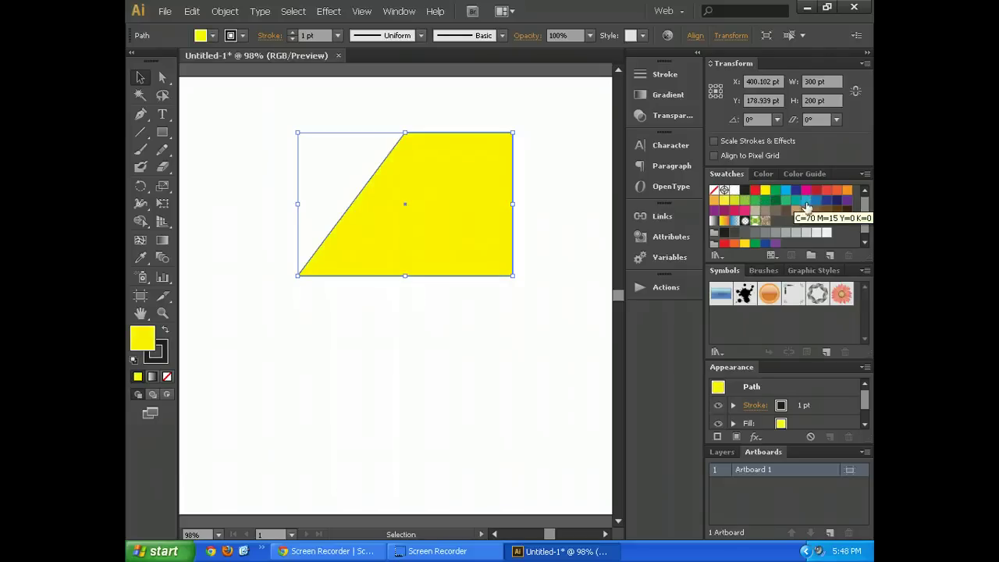
pyautogui.click(804, 201)
pyautogui.click(735, 201)
pyautogui.click(721, 211)
pyautogui.click(755, 211)
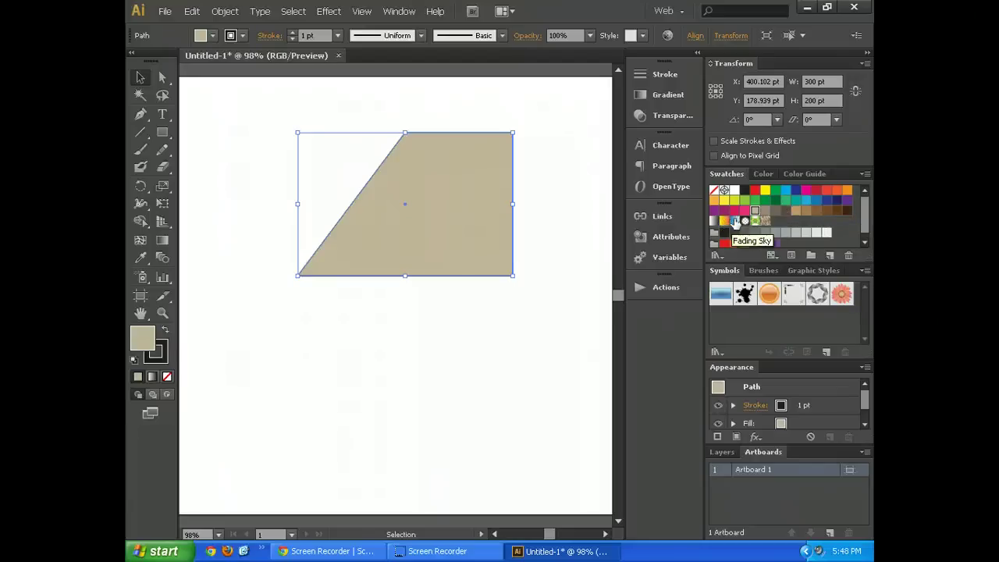
pyautogui.click(734, 222)
pyautogui.click(744, 223)
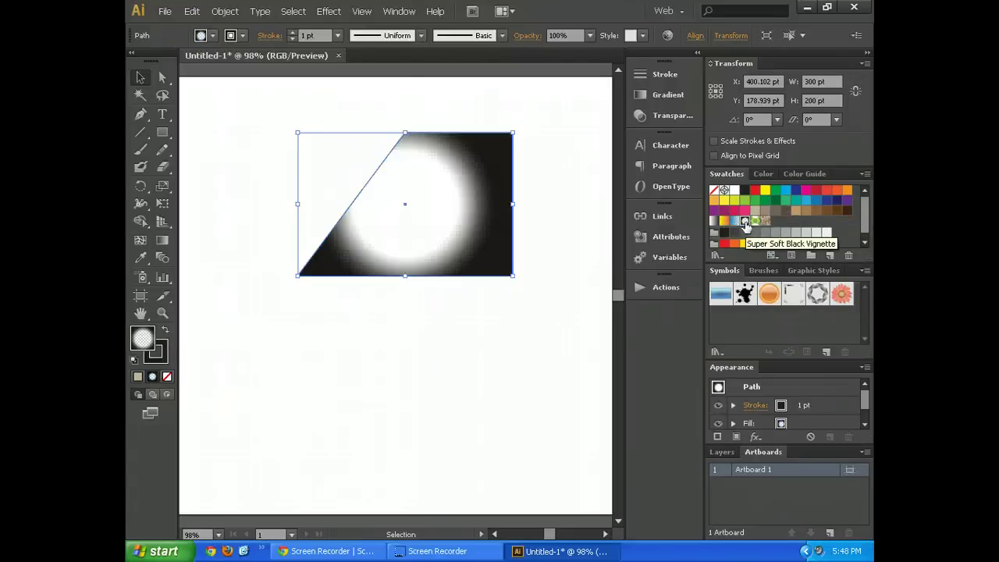
pyautogui.click(756, 222)
pyautogui.click(758, 223)
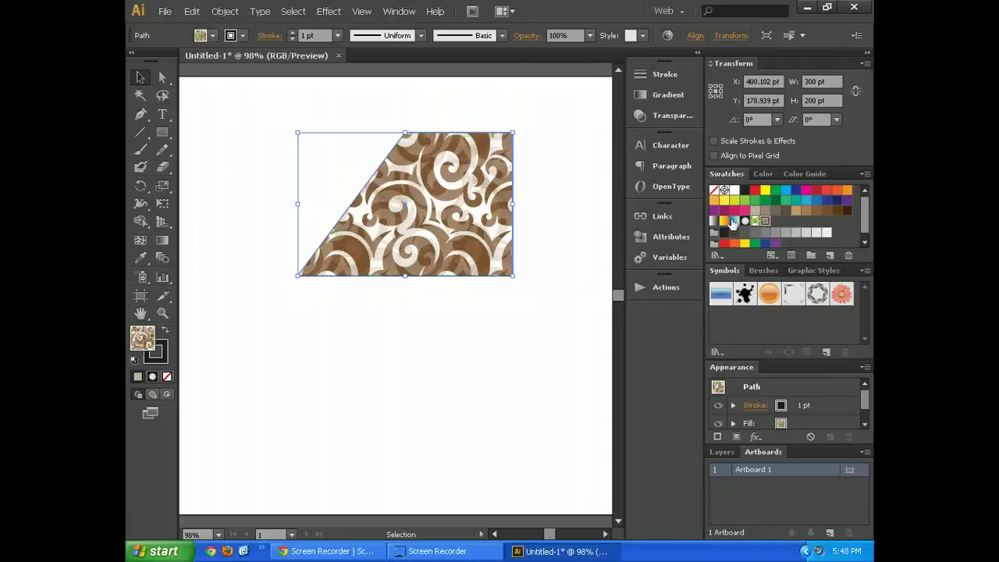
pyautogui.click(724, 221)
pyautogui.click(755, 191)
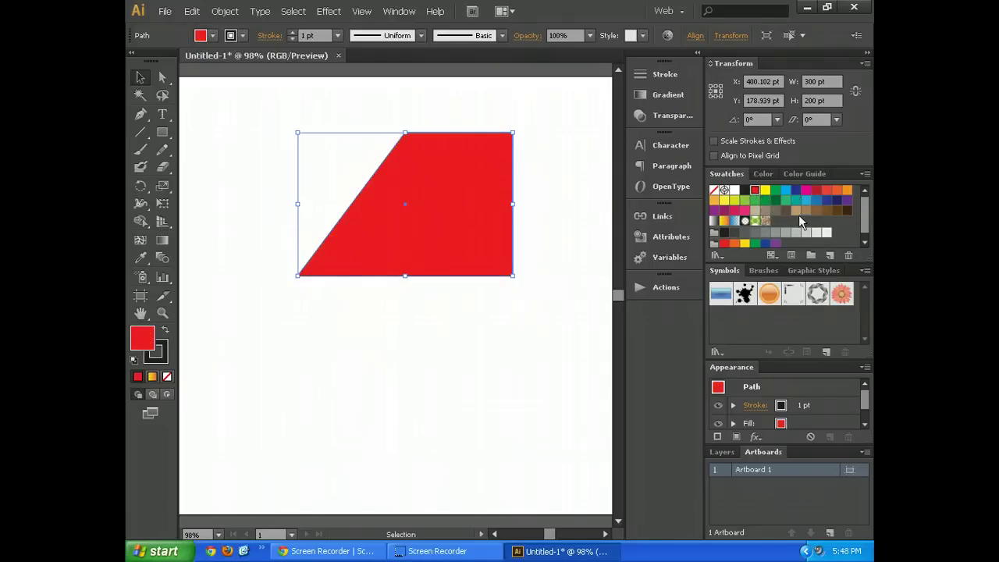
# Mix the trapezoid's fill with the Color panel's RGB sliders and spectrum, ending on aqua 45FFE1.
pyautogui.click(763, 174)
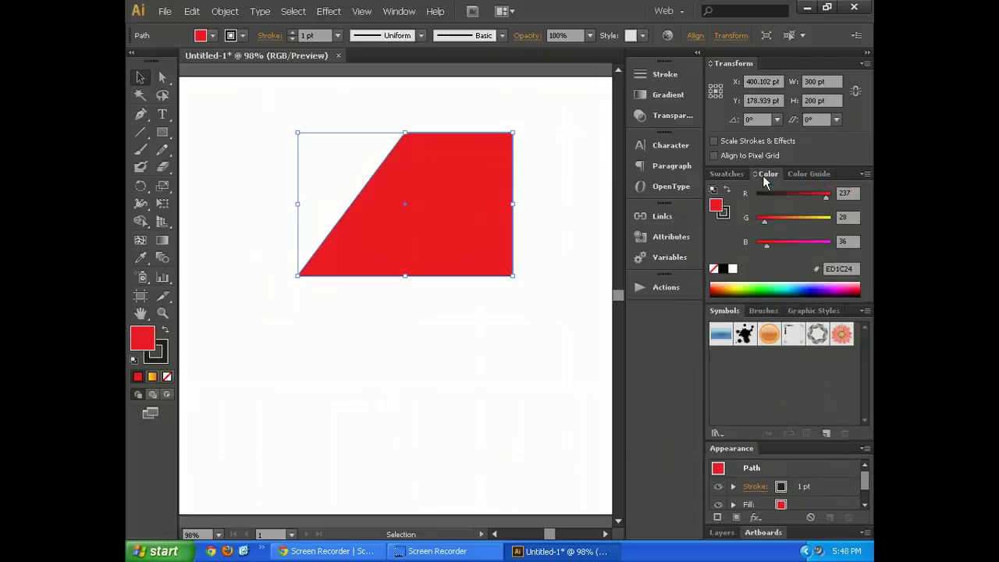
pyautogui.moveTo(763, 219); pyautogui.dragTo(775, 220)
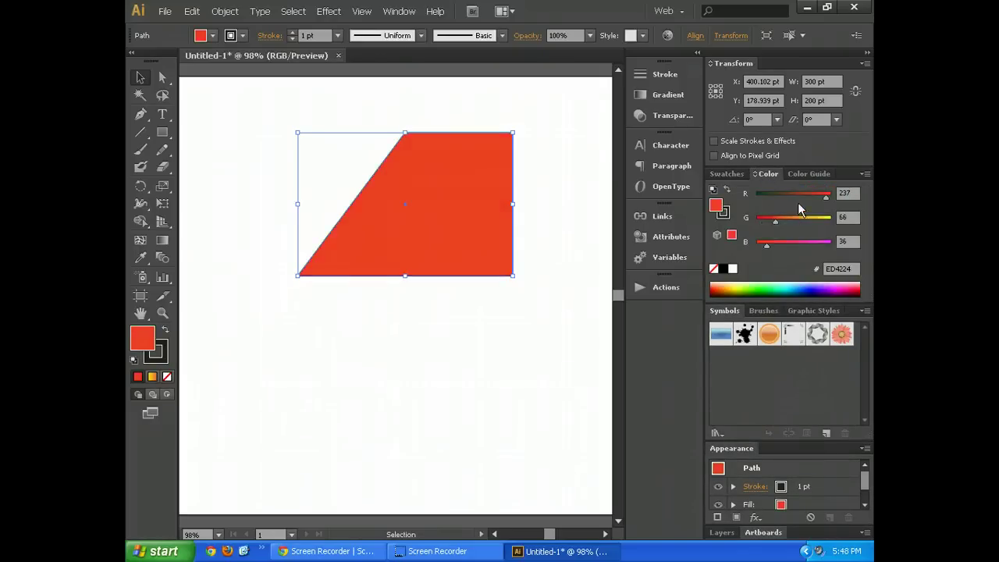
pyautogui.moveTo(825, 195)
pyautogui.mouseDown()
pyautogui.moveTo(783, 195)
pyautogui.moveTo(833, 195)
pyautogui.mouseUp()
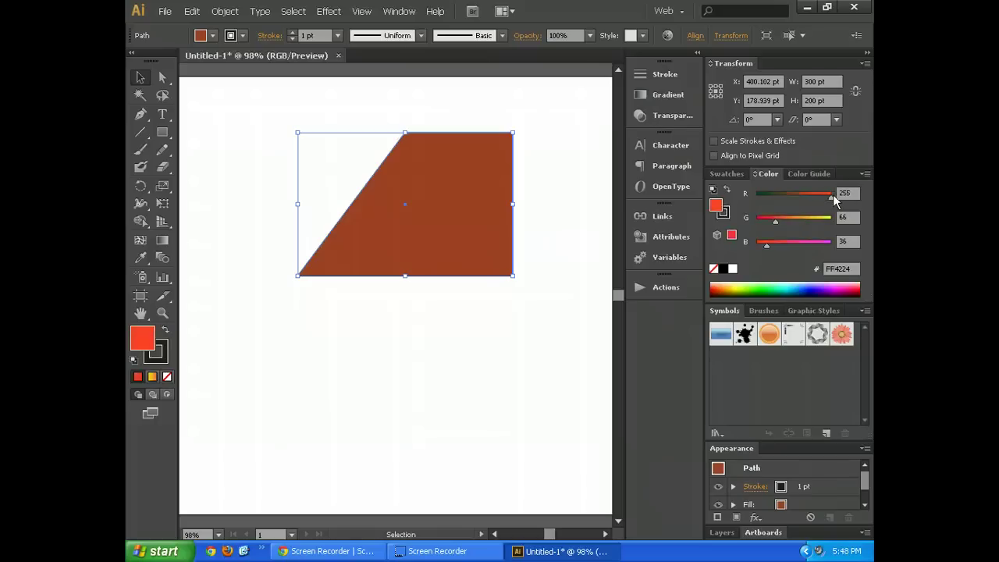
pyautogui.click(776, 243)
pyautogui.click(802, 244)
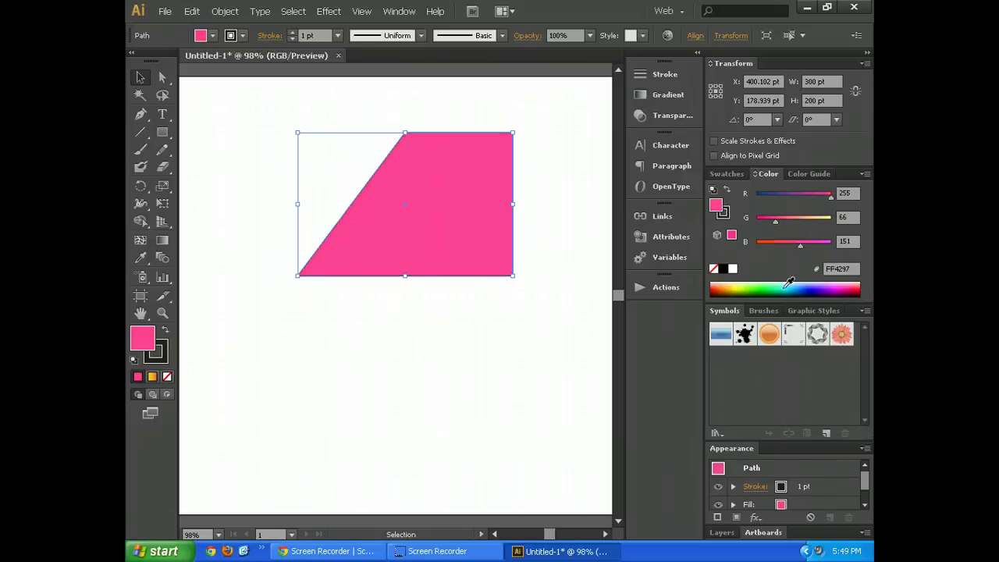
pyautogui.moveTo(792, 287); pyautogui.dragTo(839, 283)
pyautogui.click(725, 173)
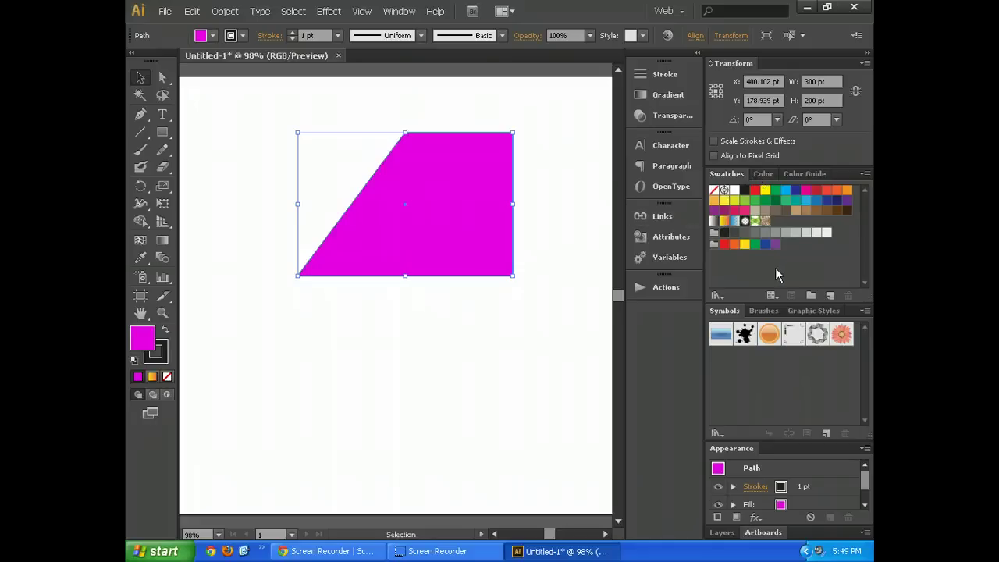
pyautogui.click(764, 173)
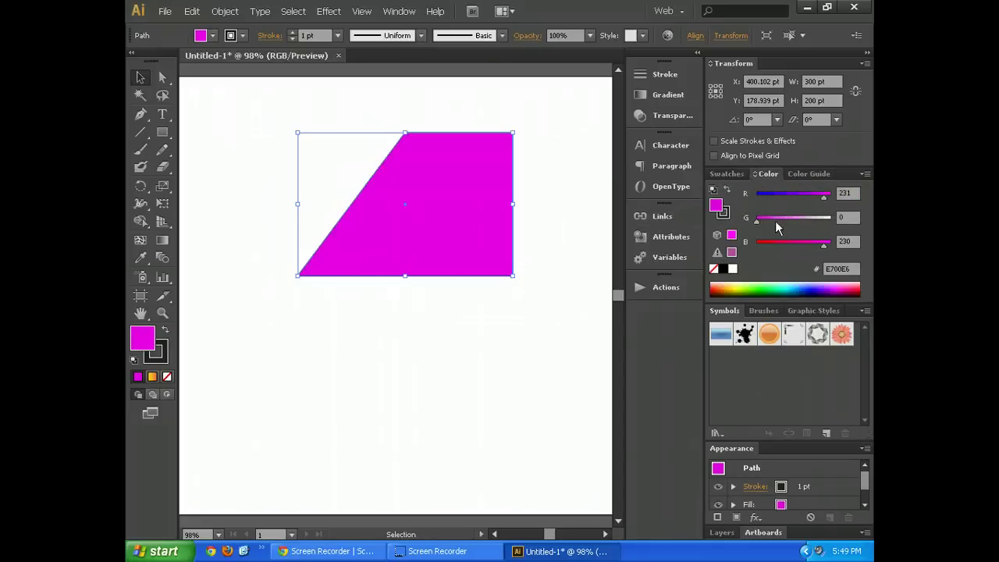
pyautogui.click(782, 286)
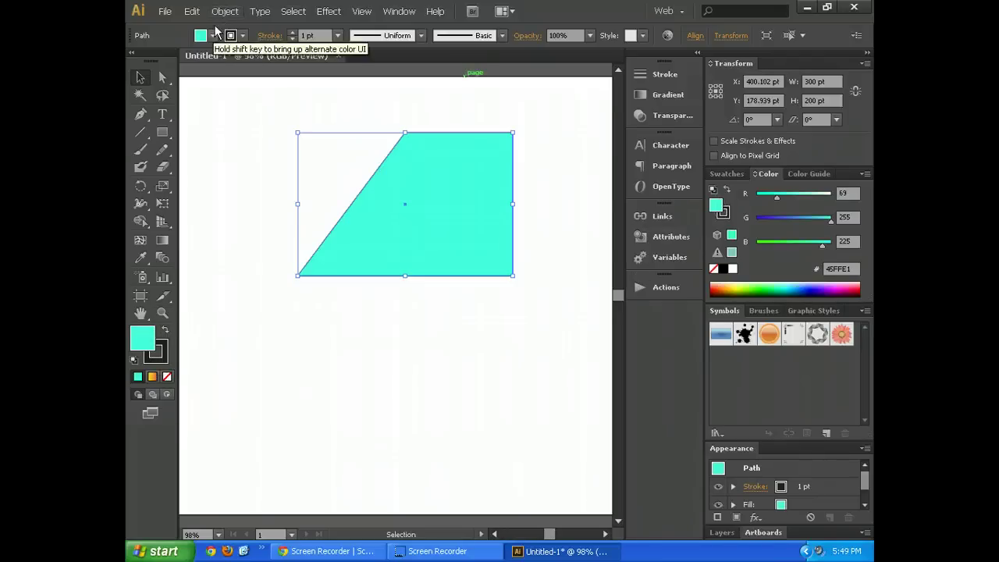
# In the Color Picker, limit to Only Web Colors and set the fill to pink FF0099.
pyautogui.doubleClick(149, 336)
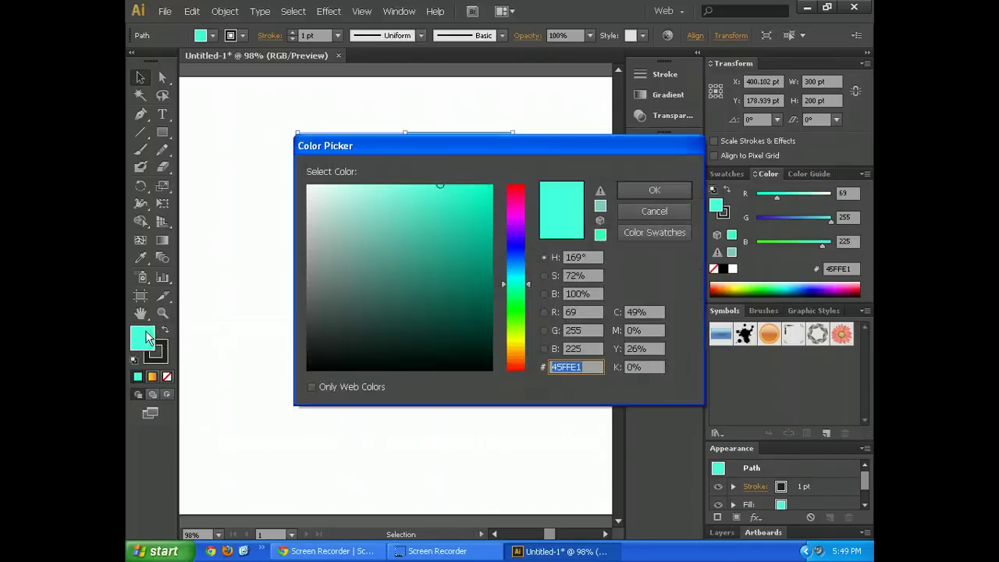
pyautogui.moveTo(437, 206)
pyautogui.mouseDown()
pyautogui.moveTo(456, 243)
pyautogui.moveTo(370, 223)
pyautogui.moveTo(451, 216)
pyautogui.moveTo(458, 232)
pyautogui.moveTo(463, 204)
pyautogui.mouseUp()
pyautogui.click(526, 259)
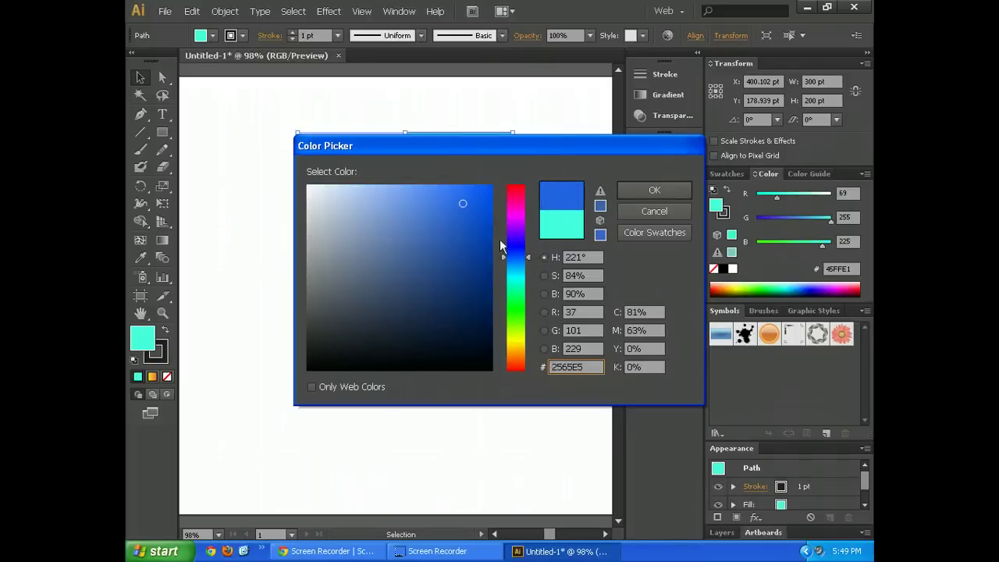
pyautogui.moveTo(503, 246); pyautogui.dragTo(502, 206)
pyautogui.click(486, 188)
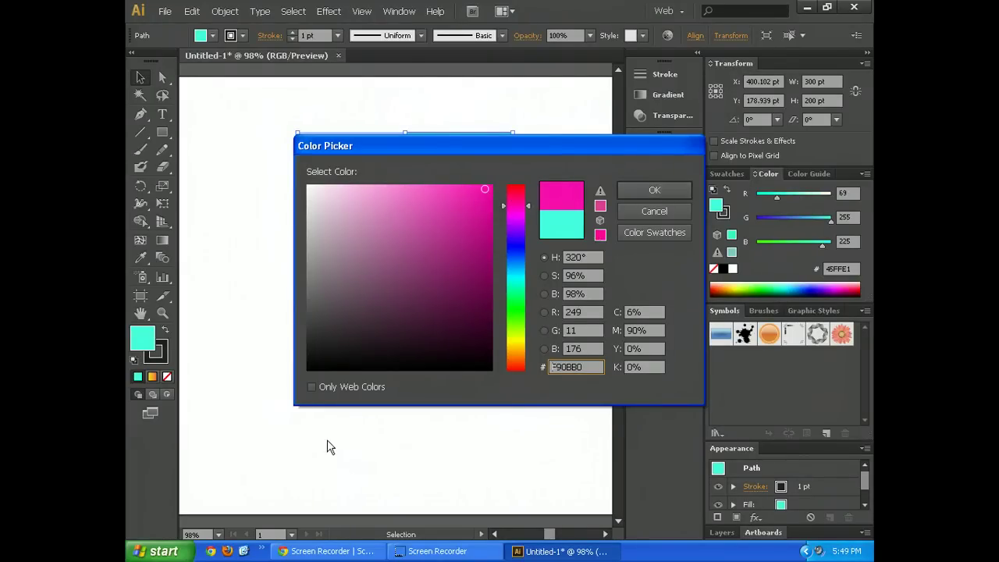
pyautogui.click(312, 386)
pyautogui.click(483, 196)
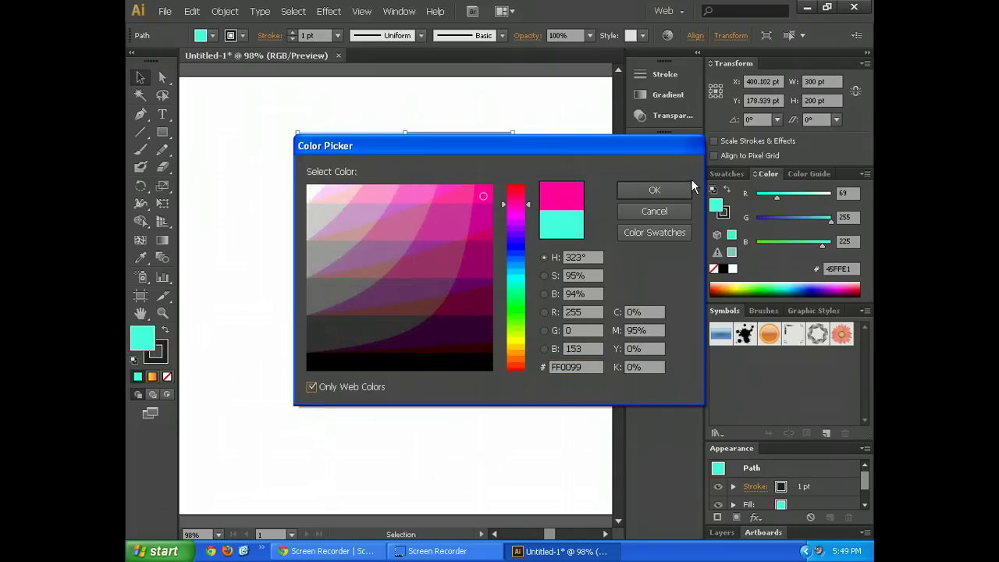
pyautogui.click(641, 189)
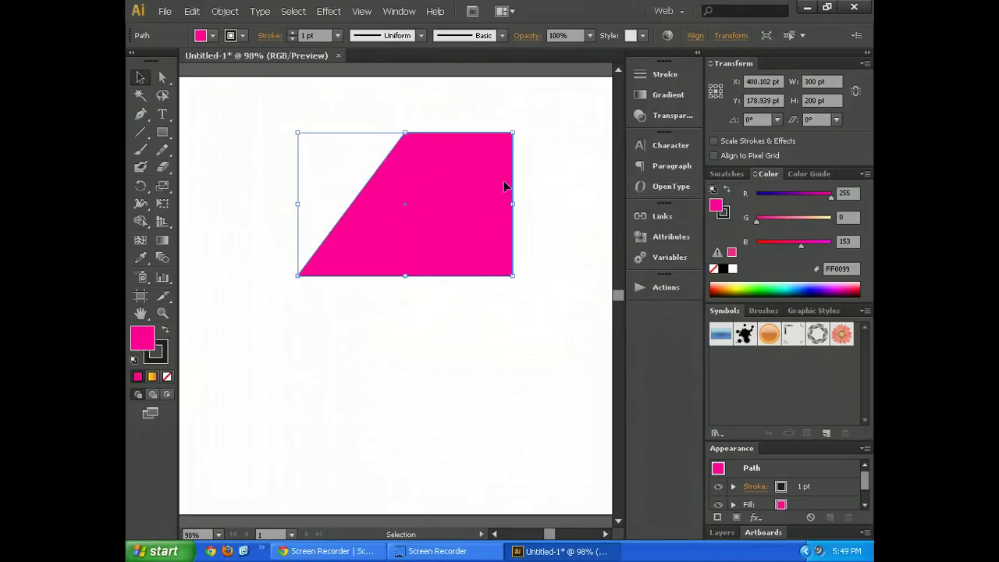
# Reselect the trapezoid and open the Earthtone swatch library from the Swatches panel menu.
pyautogui.click(590, 185)
pyautogui.click(485, 179)
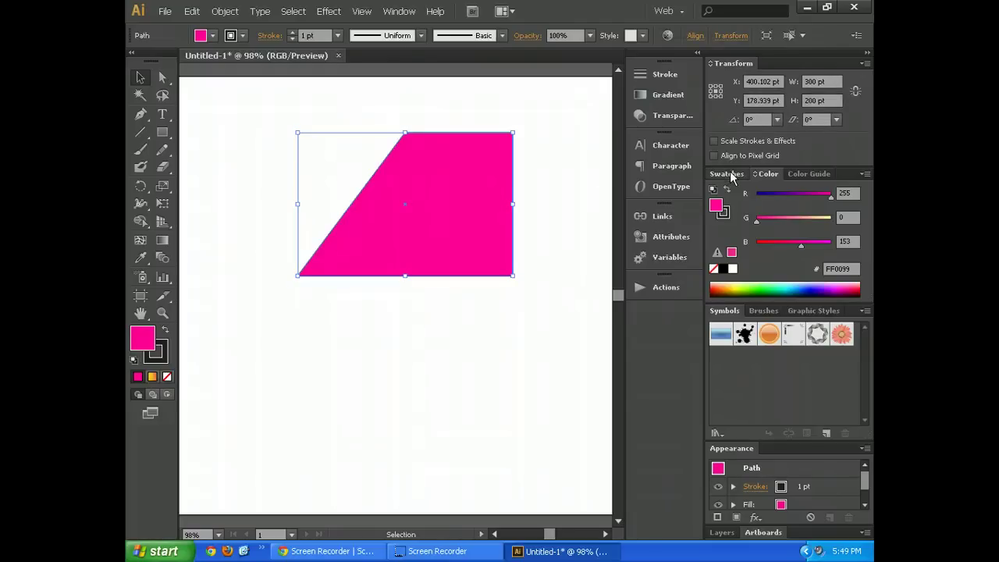
pyautogui.click(727, 173)
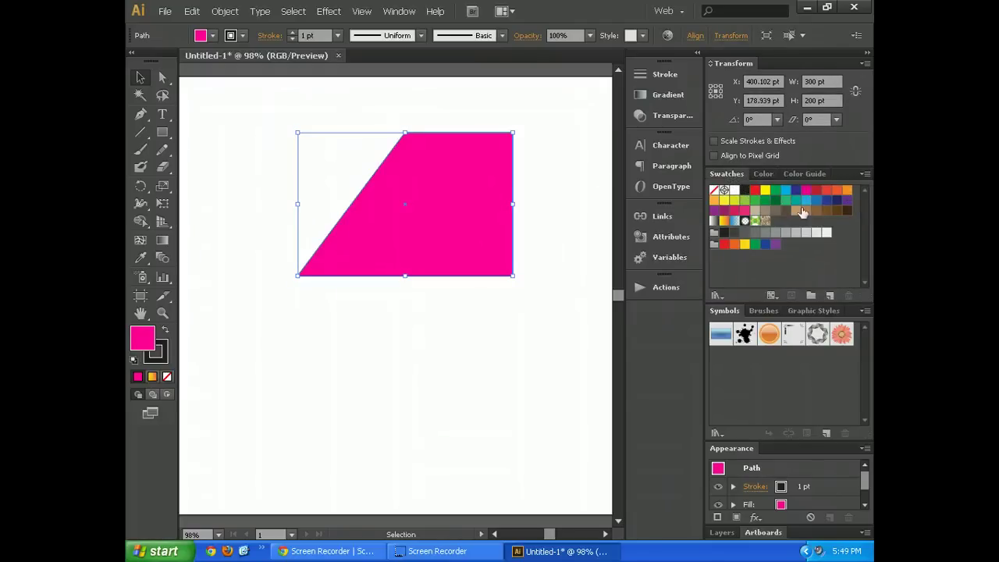
pyautogui.click(863, 175)
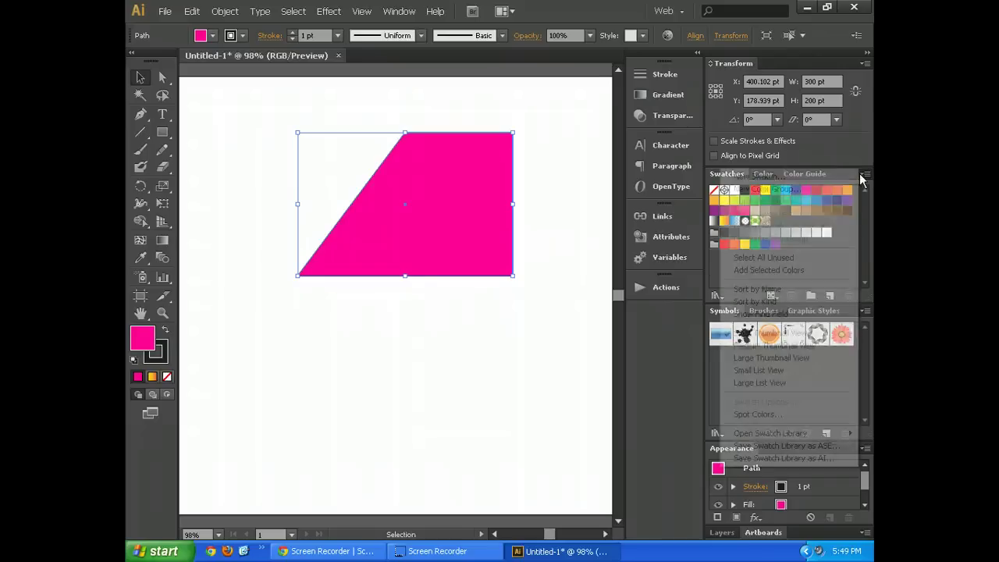
pyautogui.moveTo(832, 439)
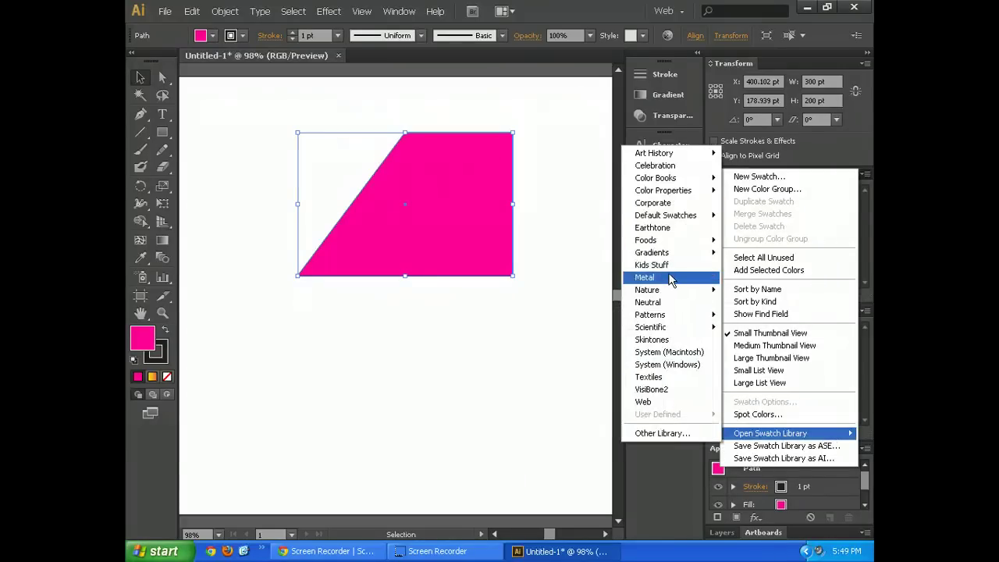
pyautogui.click(682, 231)
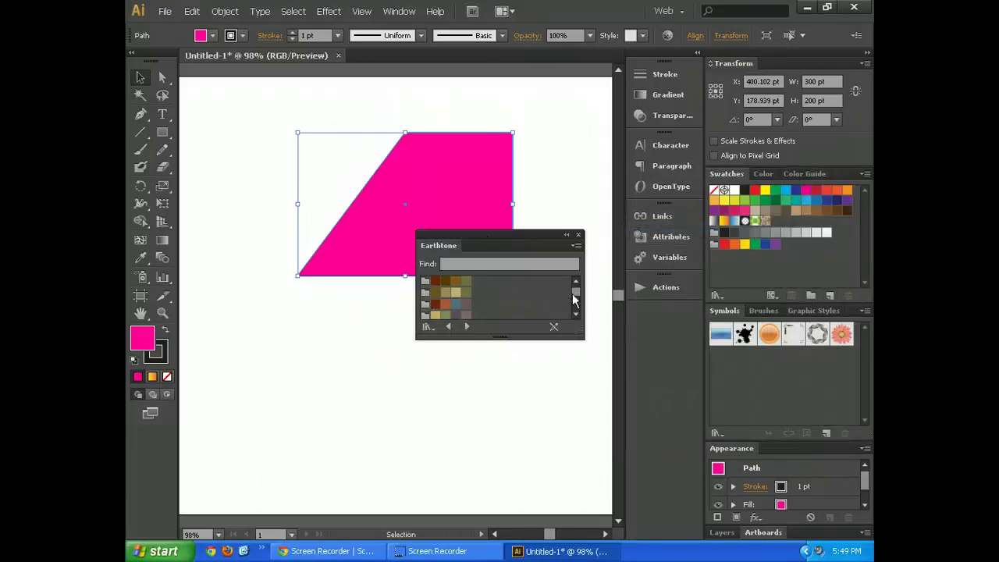
# Try Earthtone gold and olive fills, settling on the Earthtone brown.
pyautogui.scroll(-4, 575, 299)
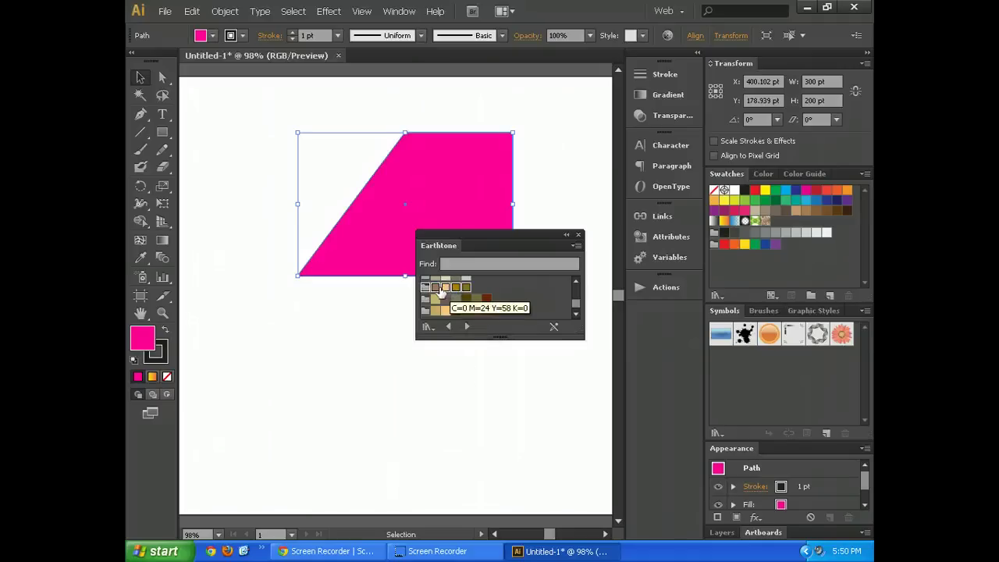
pyautogui.click(436, 288)
pyautogui.click(456, 288)
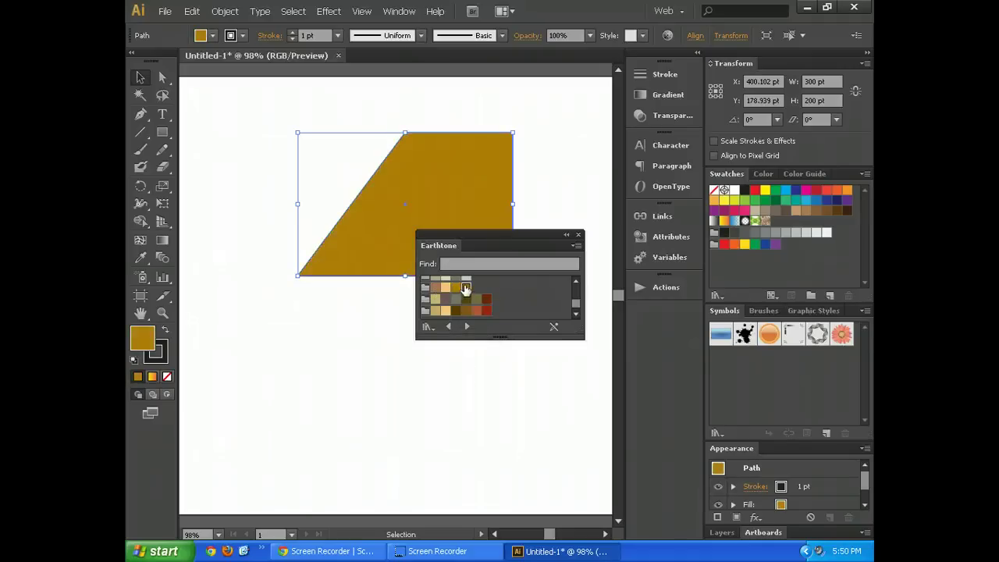
pyautogui.click(466, 287)
pyautogui.click(436, 288)
# Dock the Earthtone library panel into the Swatches and Color panel group.
pyautogui.moveTo(509, 238); pyautogui.dragTo(808, 172)
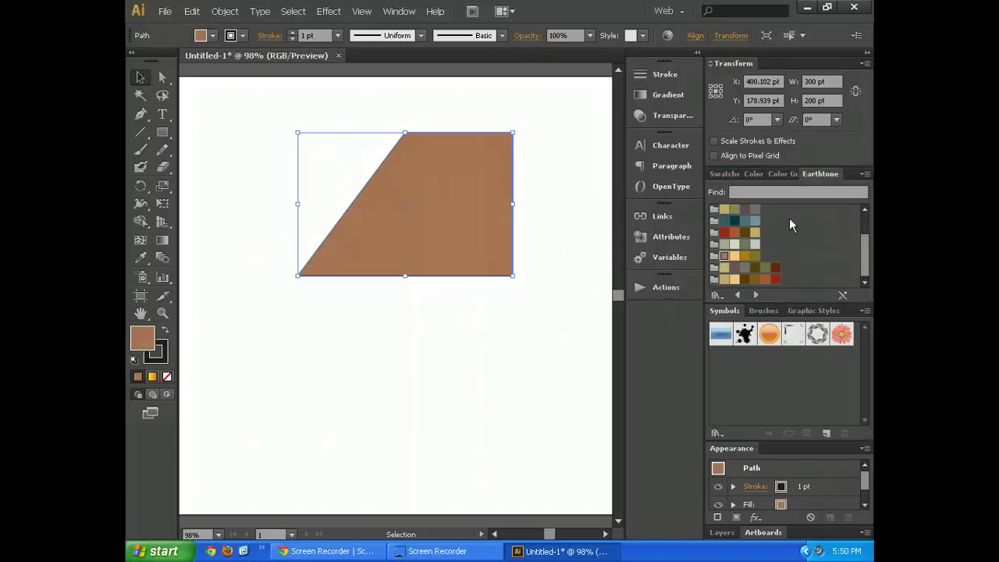
pyautogui.click(726, 174)
pyautogui.click(826, 173)
pyautogui.moveTo(824, 171); pyautogui.dragTo(437, 341)
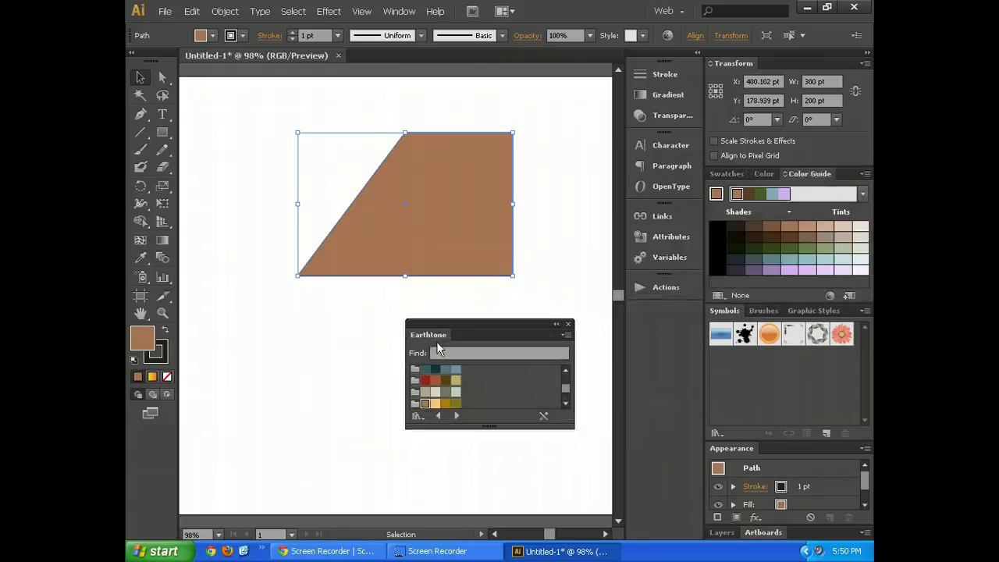
pyautogui.click(556, 324)
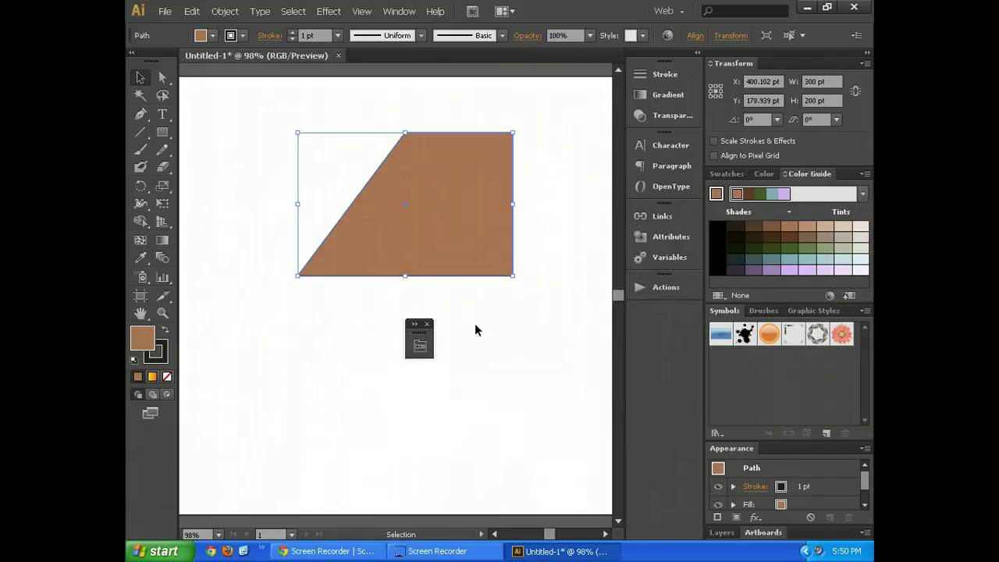
pyautogui.click(411, 323)
pyautogui.moveTo(486, 322); pyautogui.dragTo(842, 179)
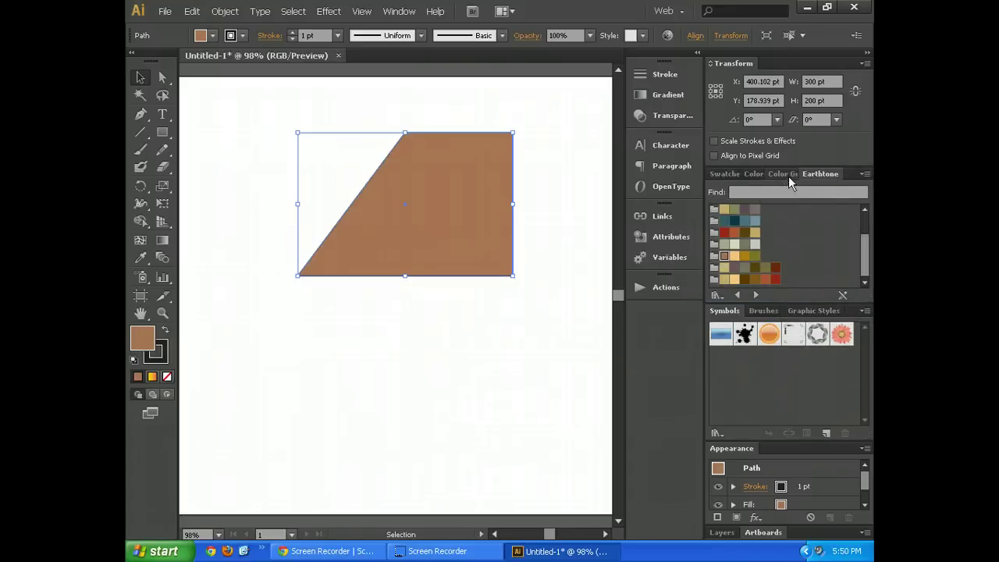
# Choose an Earthtone swatch group as the base colours for the colour harmony.
pyautogui.click(724, 173)
pyautogui.click(754, 174)
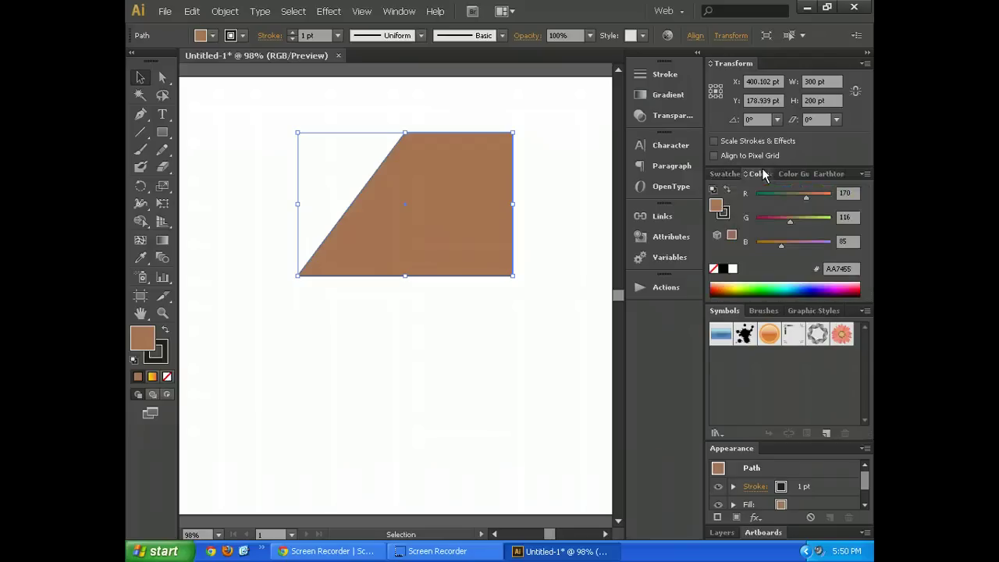
pyautogui.click(819, 174)
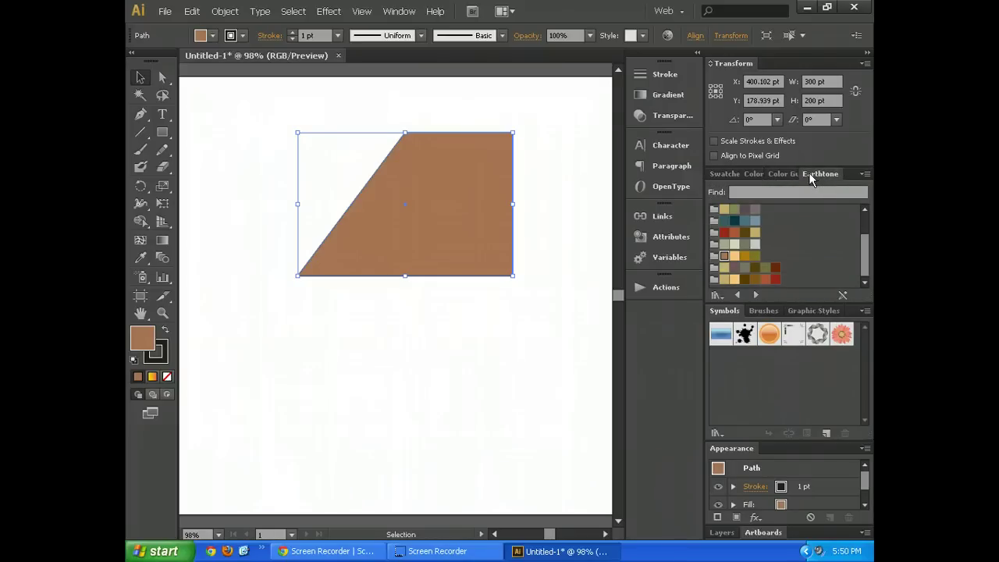
pyautogui.click(785, 174)
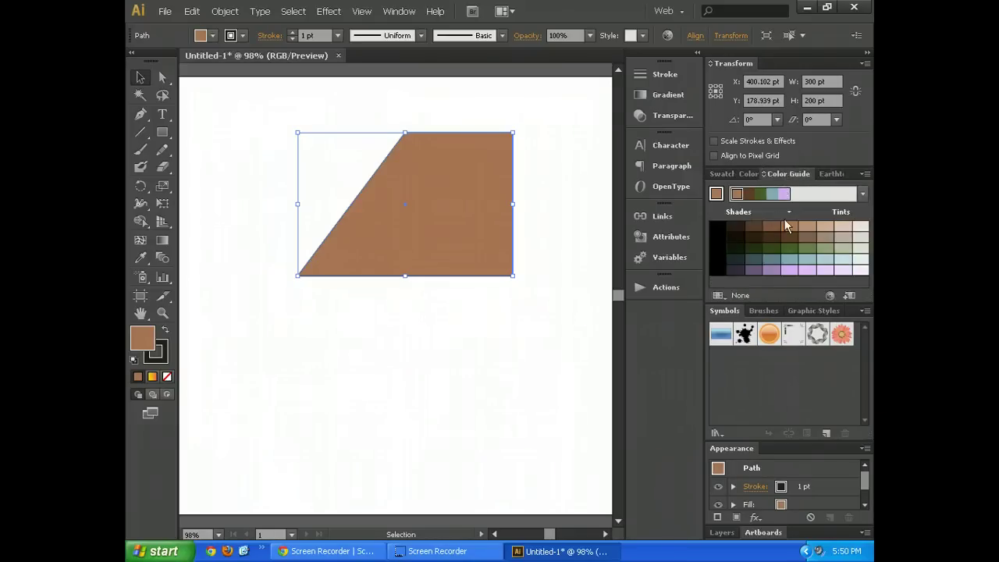
pyautogui.click(827, 173)
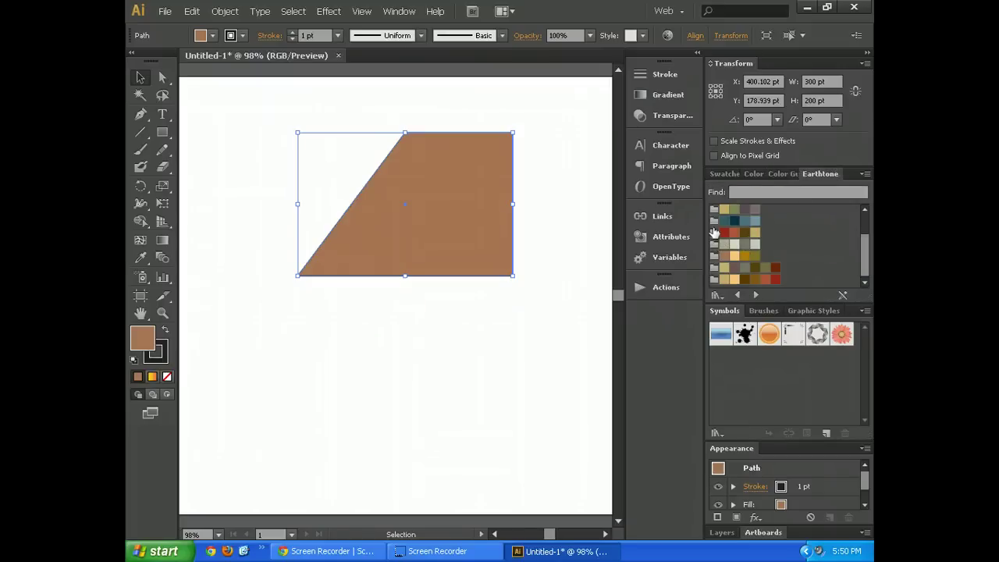
pyautogui.click(777, 176)
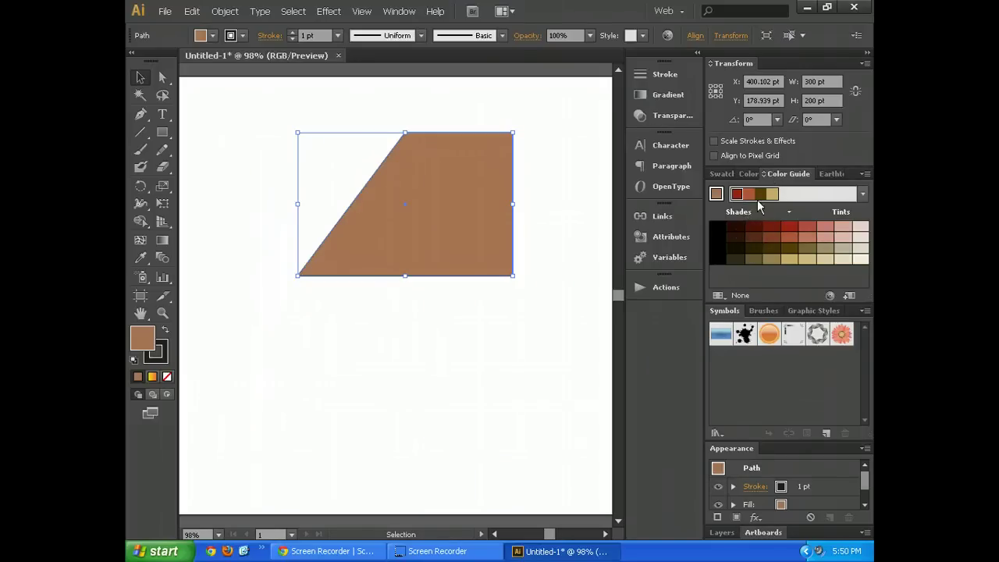
pyautogui.click(821, 174)
pyautogui.scroll(3, 748, 232)
pyautogui.click(715, 222)
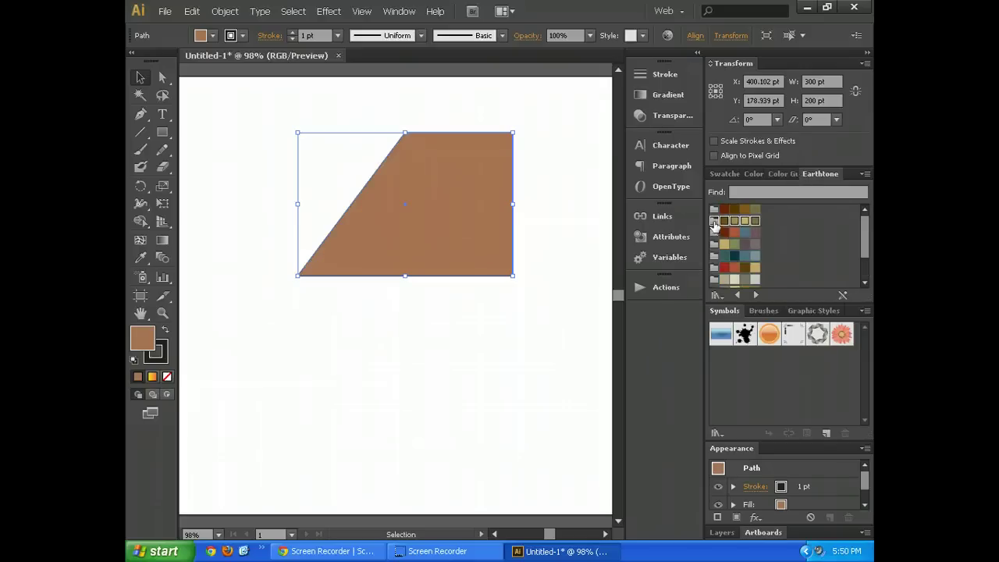
# Fill the trapezoid with a light beige tint from the Color Guide grid.
pyautogui.click(786, 175)
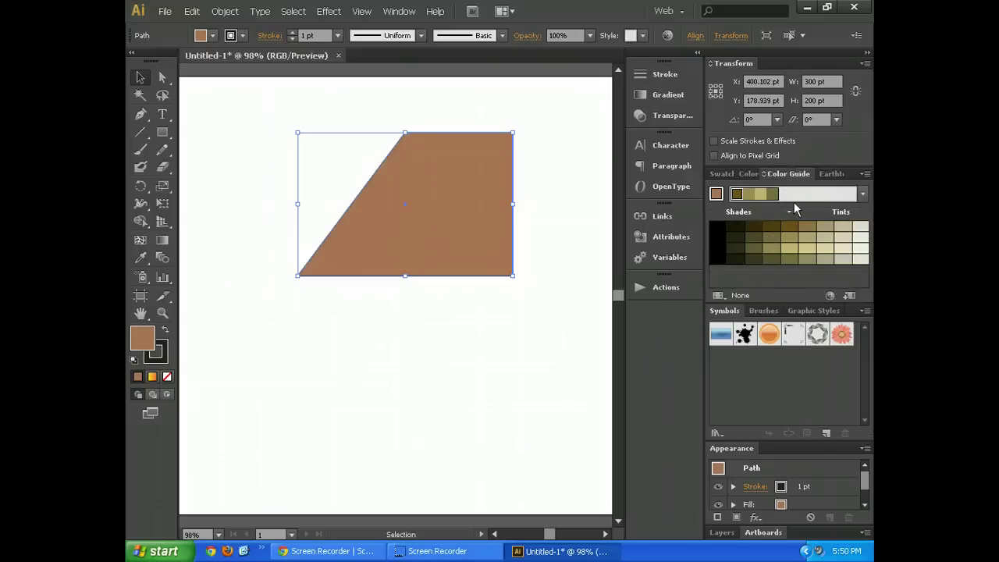
pyautogui.click(790, 237)
pyautogui.click(825, 237)
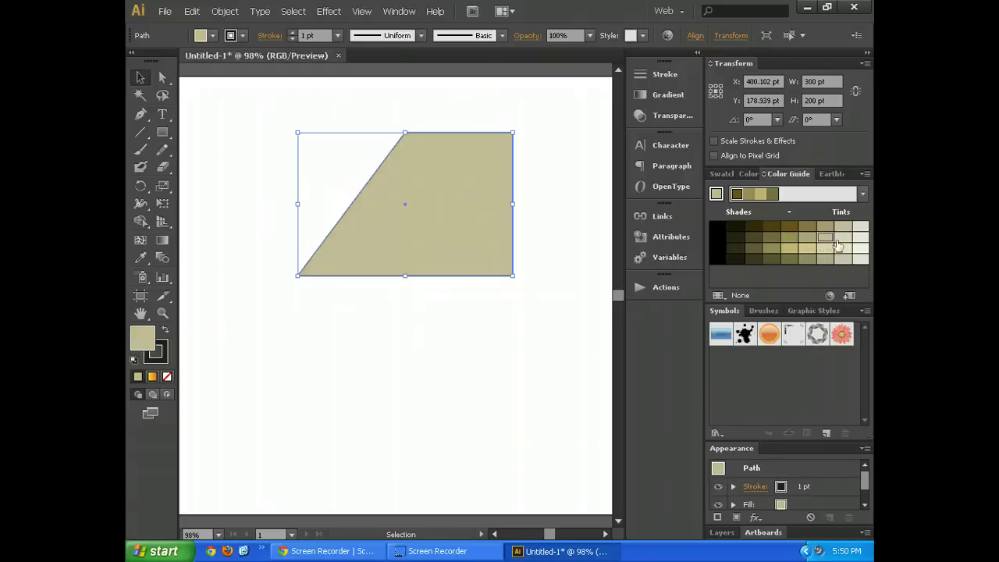
pyautogui.click(844, 238)
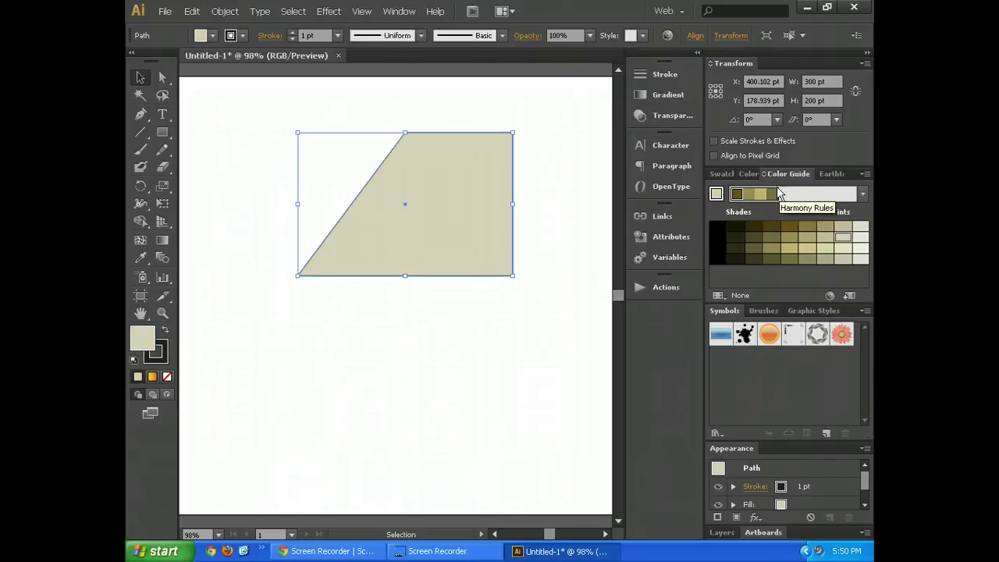
pyautogui.click(725, 296)
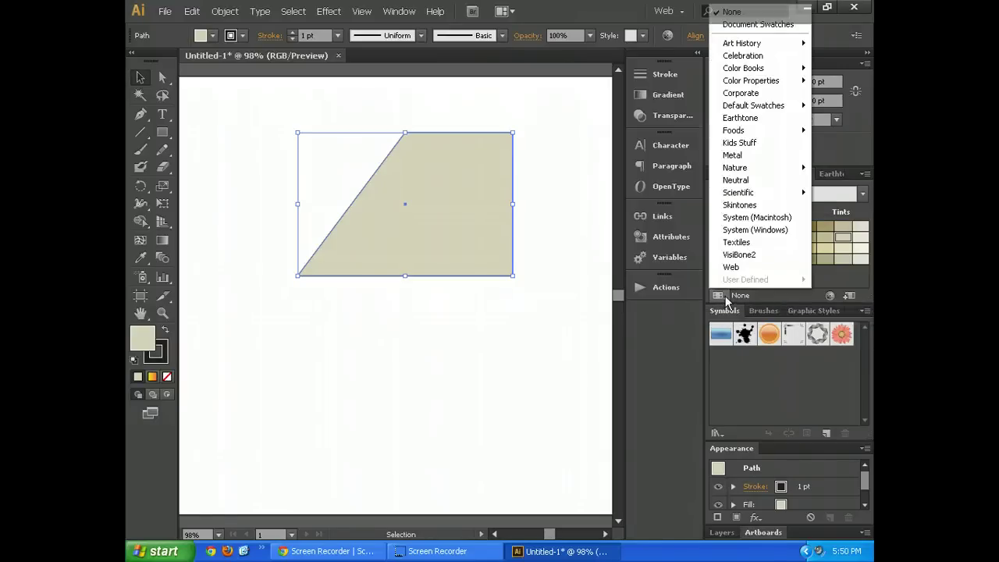
pyautogui.click(798, 295)
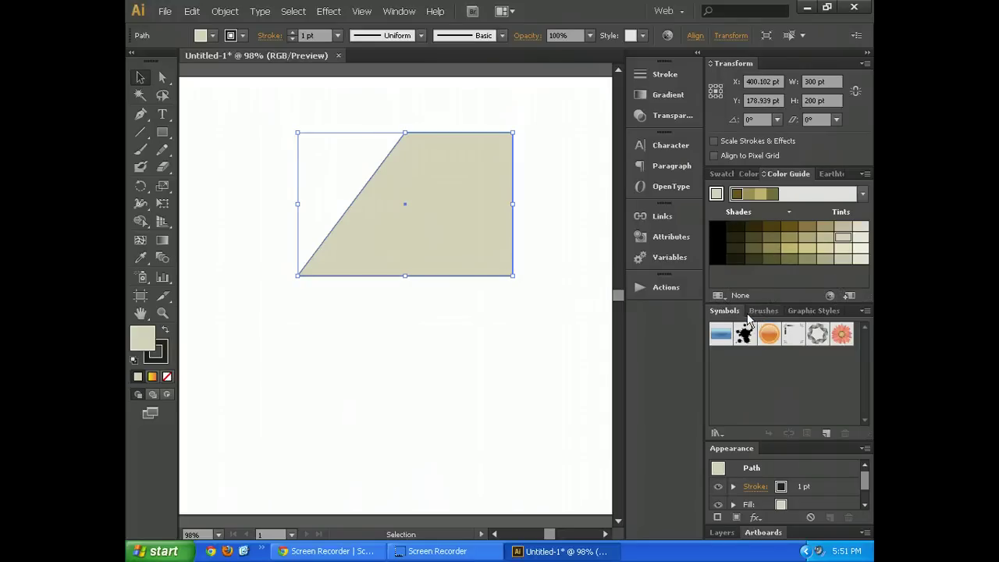
# Place the black ink-splash symbol at the artboard's upper left.
pyautogui.click(451, 326)
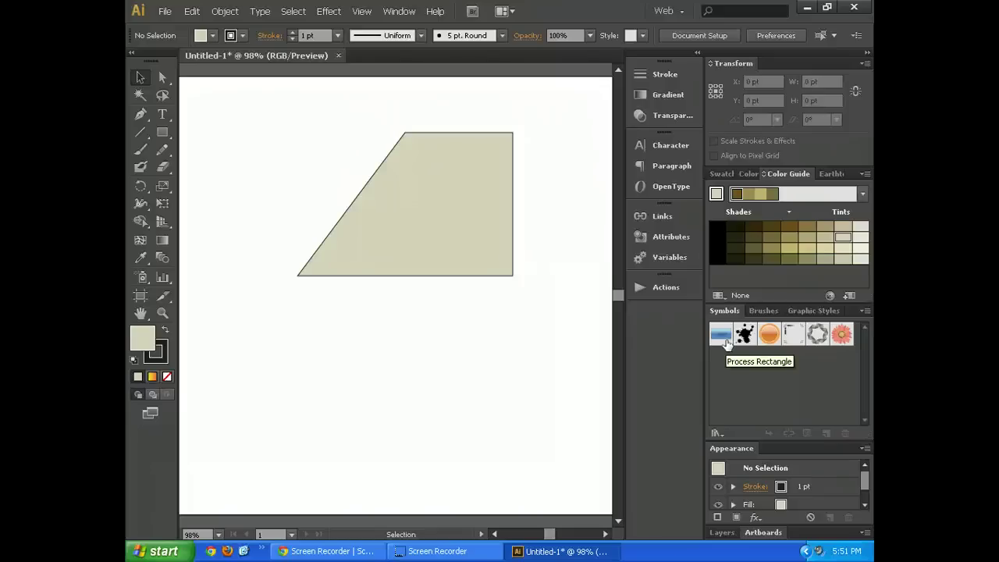
pyautogui.moveTo(751, 341); pyautogui.dragTo(277, 166)
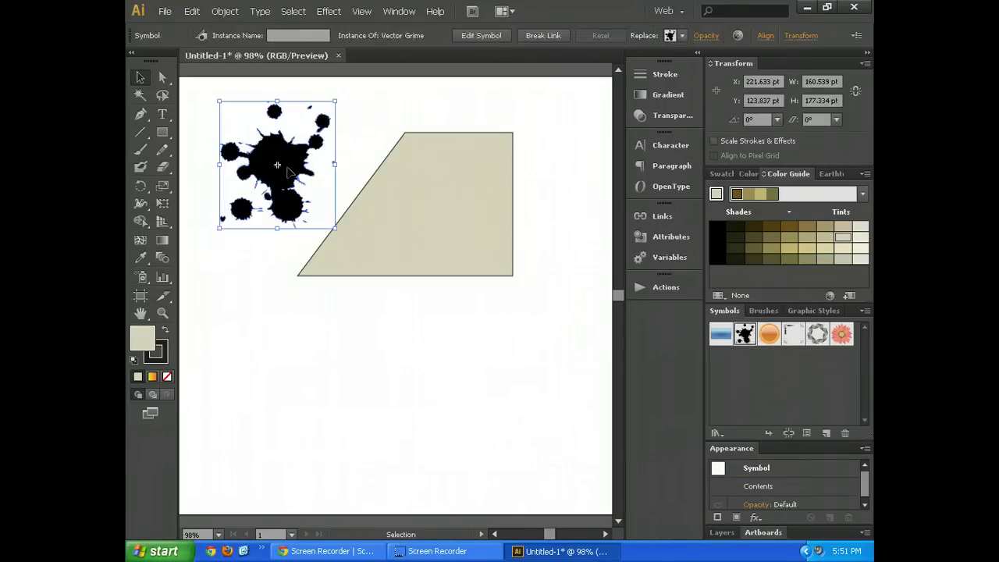
pyautogui.click(348, 344)
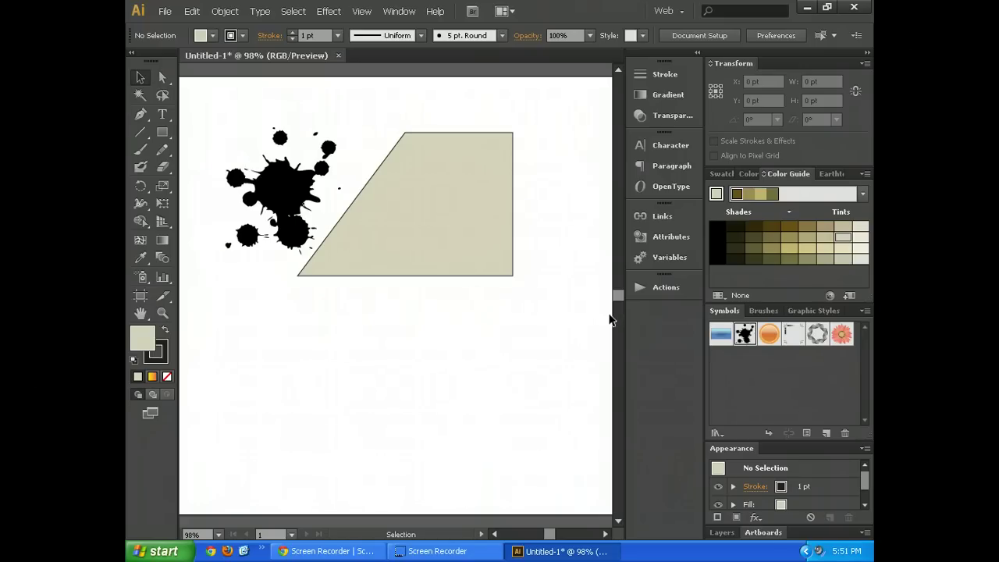
# Open and browse the Grime Vector Pack symbol library, then close it.
pyautogui.click(863, 311)
pyautogui.moveTo(851, 290)
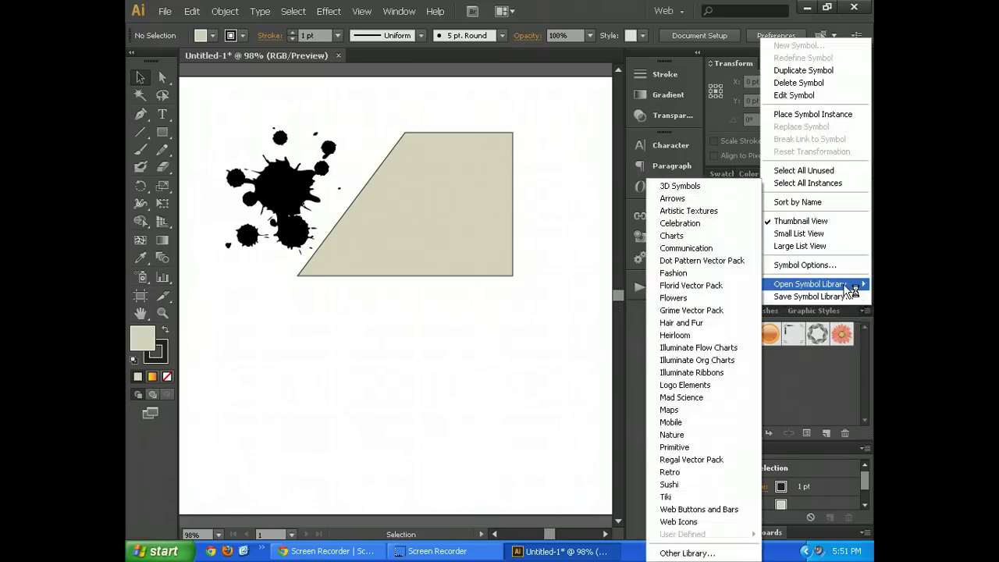
pyautogui.click(721, 311)
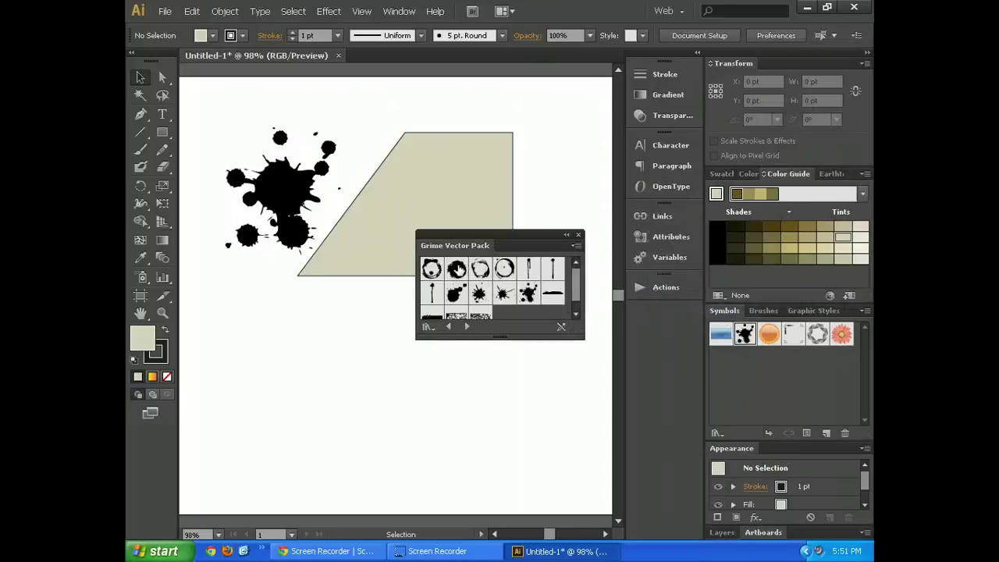
pyautogui.scroll(1, 469, 302)
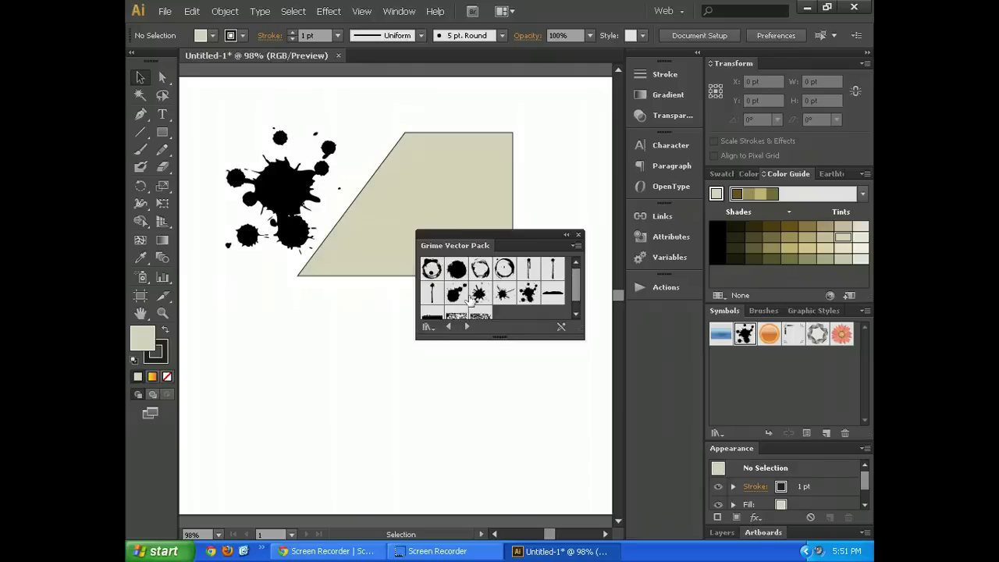
pyautogui.click(579, 234)
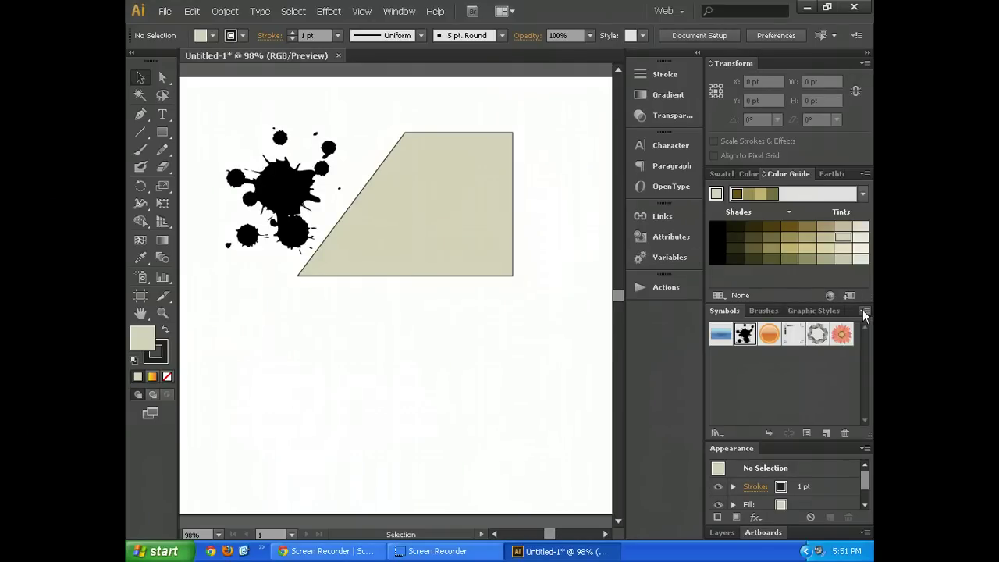
# Add a rounded-rectangle chart symbol from the Charts library, then delete it from the artboard.
pyautogui.click(863, 311)
pyautogui.moveTo(794, 284)
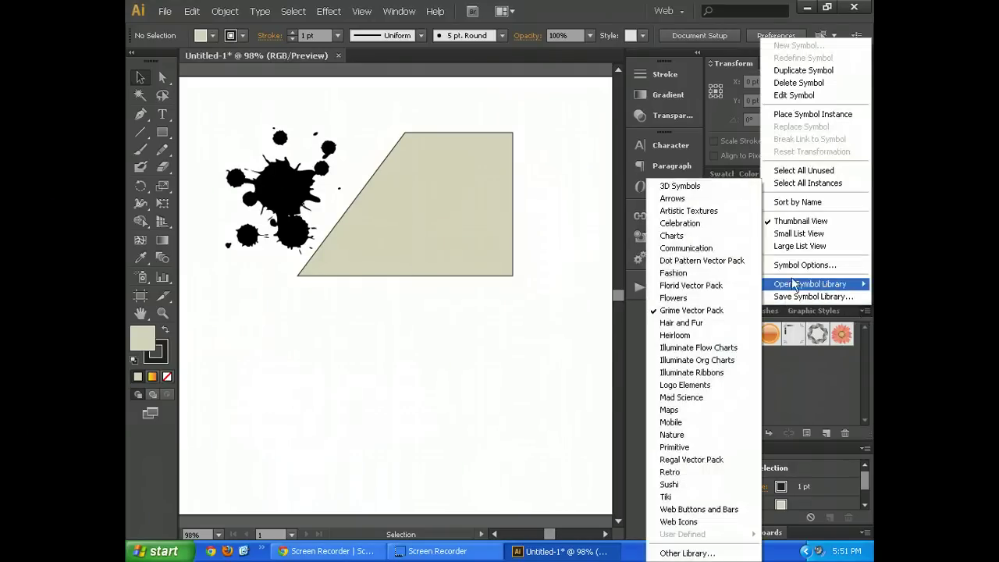
pyautogui.click(703, 235)
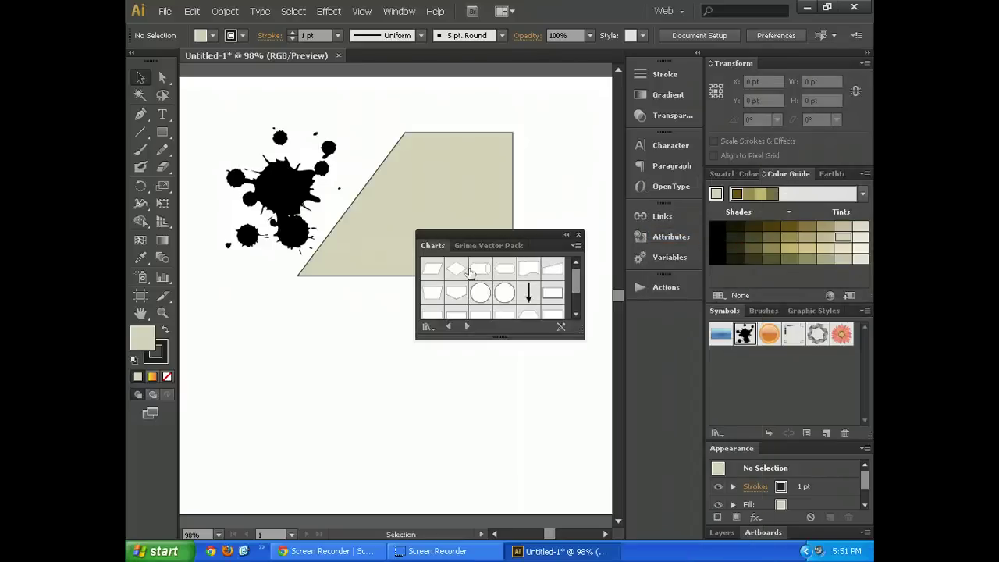
pyautogui.scroll(-2, 471, 272)
pyautogui.scroll(2, 485, 283)
pyautogui.moveTo(484, 270); pyautogui.dragTo(424, 165)
pyautogui.click(579, 234)
pyautogui.press('Delete')
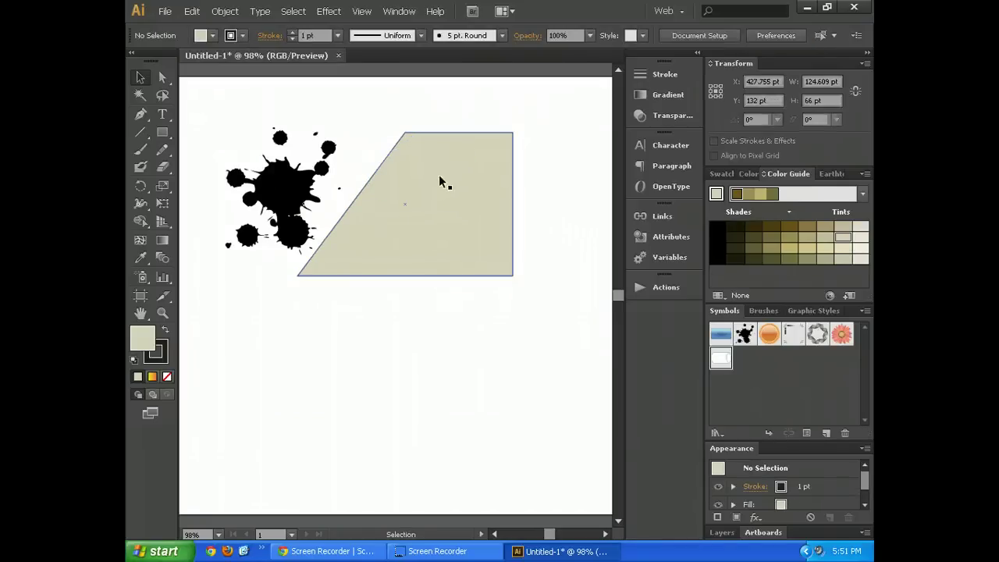
# Set the fill to None with the Paintbrush tool, then return to the Selection tool.
pyautogui.click(756, 311)
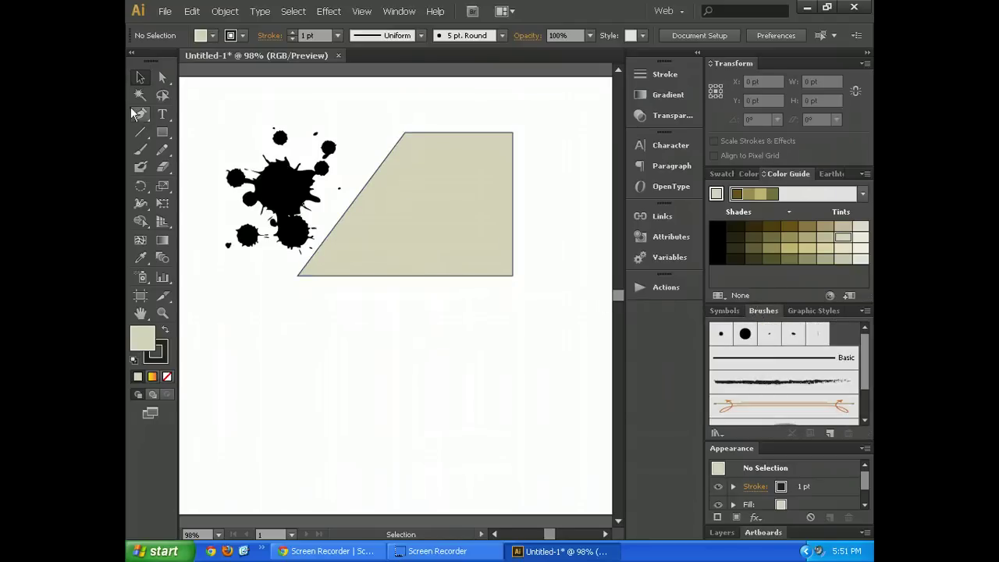
pyautogui.click(142, 151)
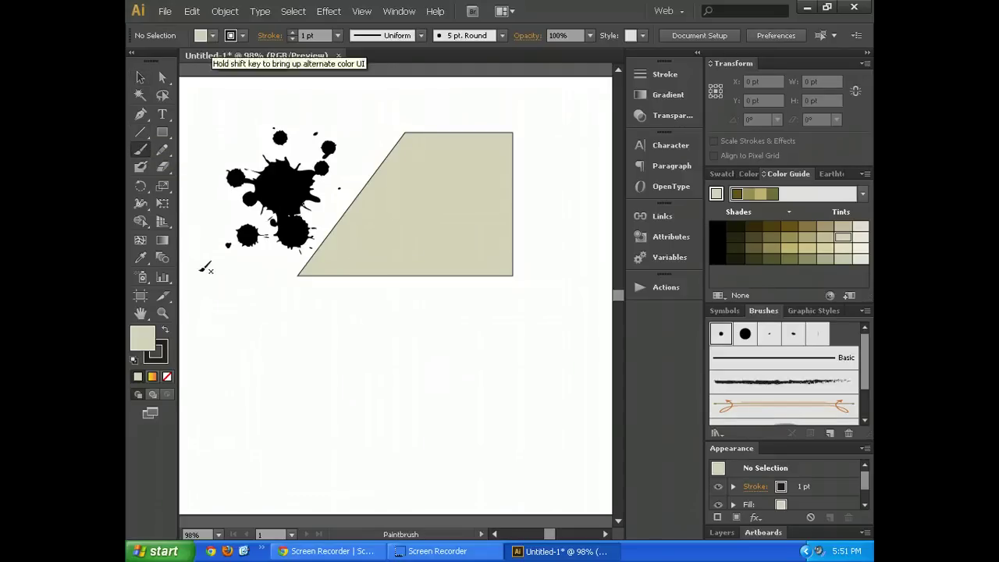
pyautogui.click(211, 35)
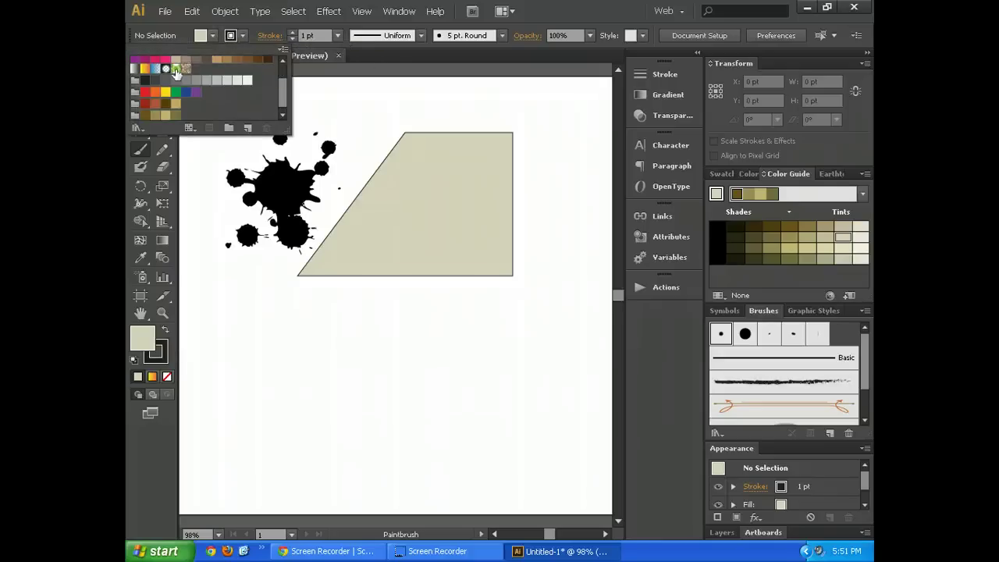
pyautogui.scroll(2, 164, 78)
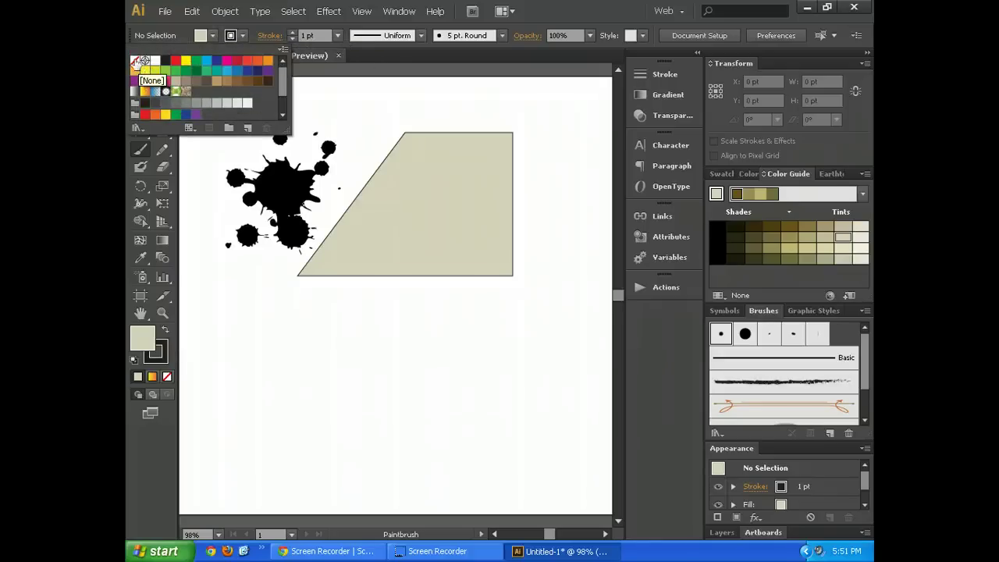
pyautogui.click(134, 61)
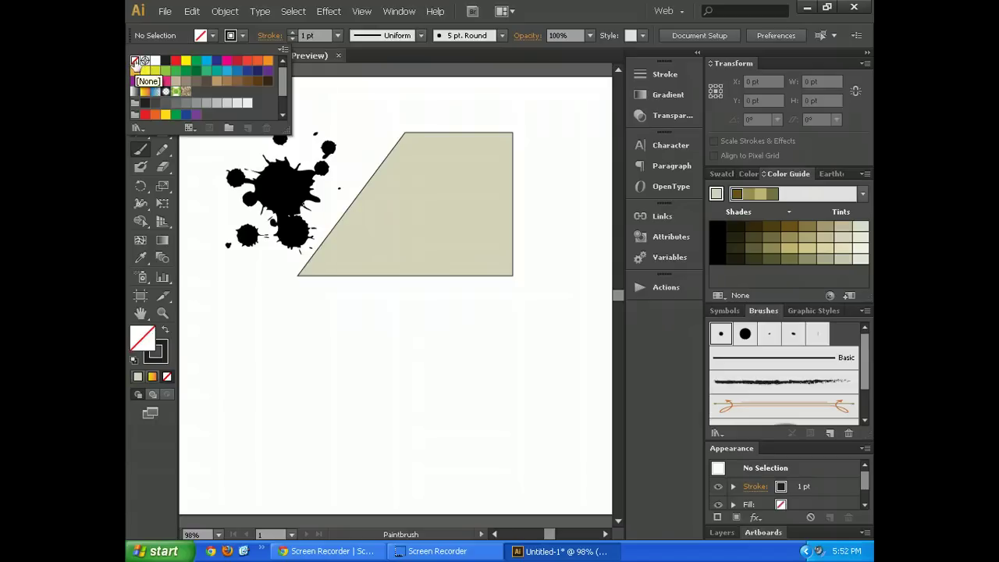
pyautogui.click(309, 337)
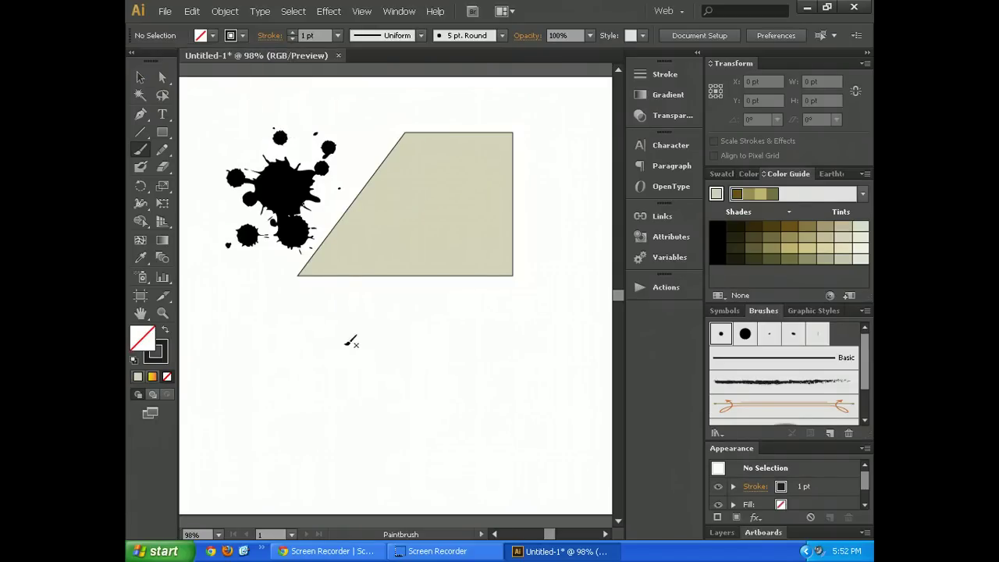
# Select the trapezoid, nudge it slightly, and fill it with CMYK Magenta.
pyautogui.click(140, 77)
pyautogui.click(456, 269)
pyautogui.moveTo(455, 266)
pyautogui.mouseDown()
pyautogui.moveTo(456, 234)
pyautogui.moveTo(453, 255)
pyautogui.mouseUp()
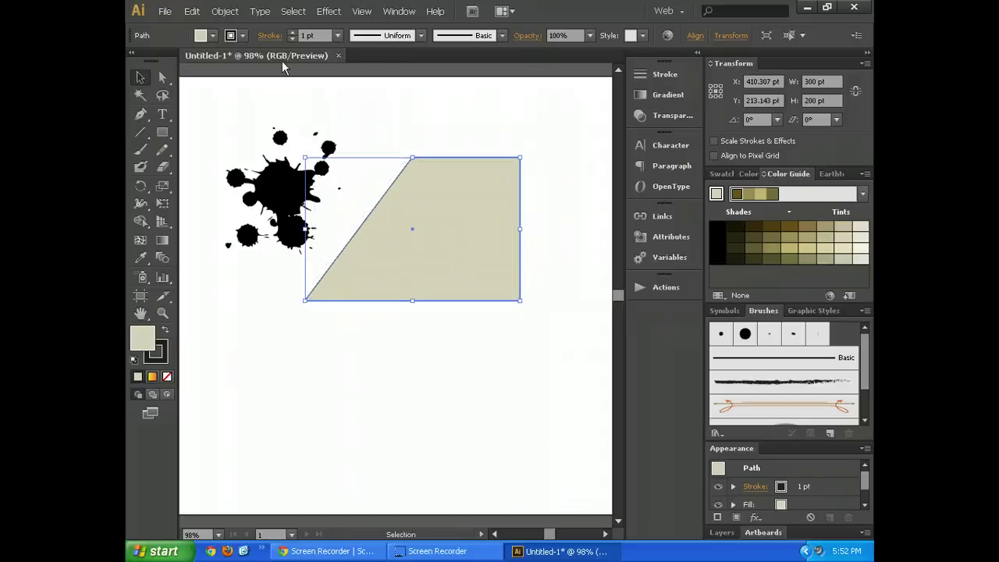
pyautogui.click(212, 35)
pyautogui.click(227, 66)
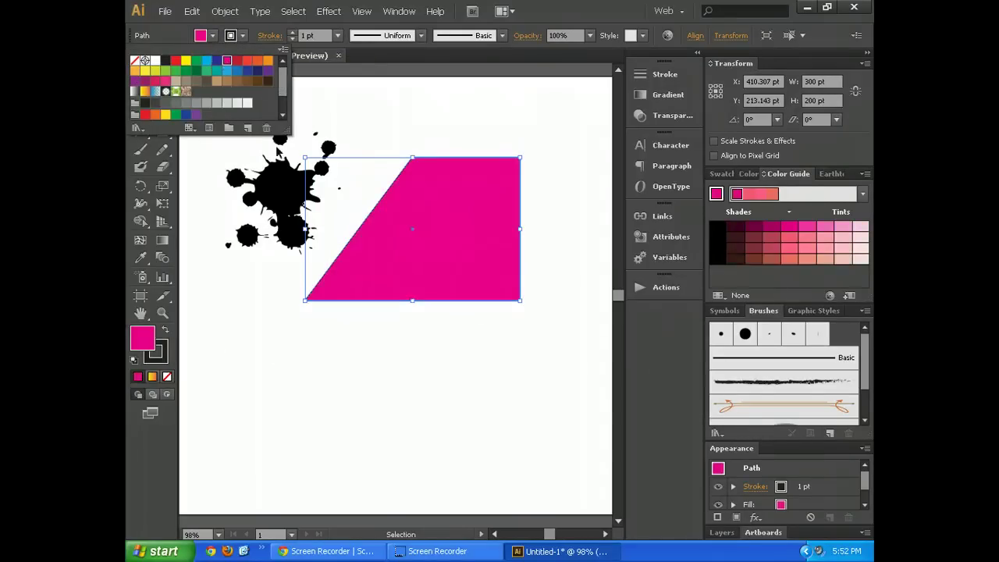
# Increase the trapezoid's stroke weight step by step to 12 pt.
pyautogui.click(243, 35)
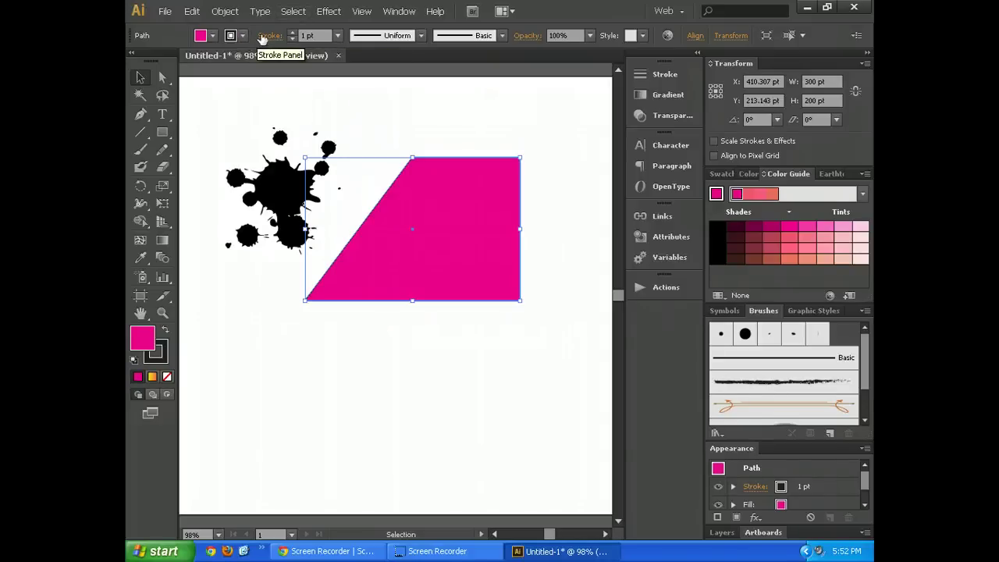
pyautogui.click(292, 32)
pyautogui.click(292, 32)
pyautogui.click(293, 32)
pyautogui.click(292, 31)
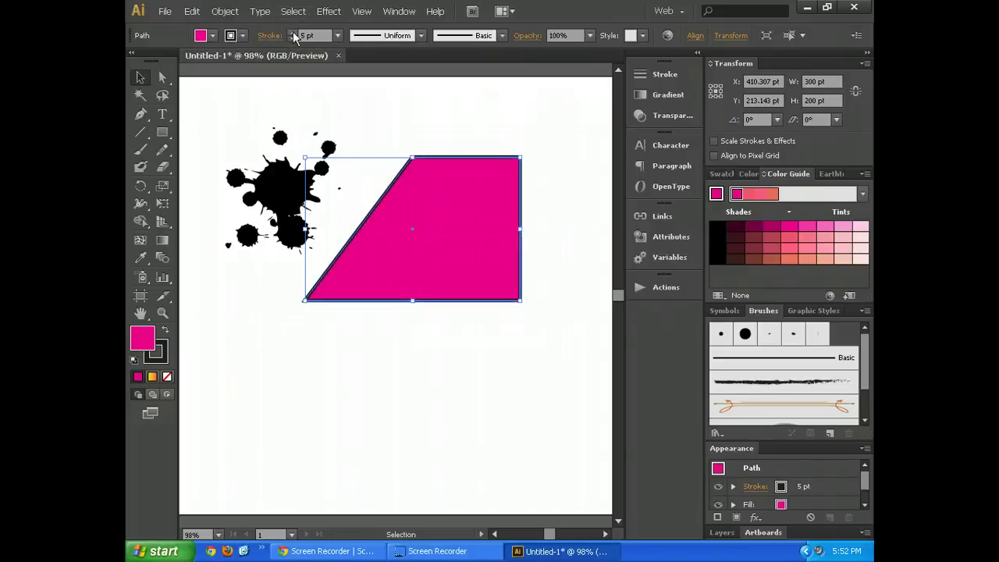
pyautogui.click(293, 32)
pyautogui.click(292, 32)
pyautogui.click(293, 32)
pyautogui.click(292, 32)
pyautogui.click(293, 33)
pyautogui.click(293, 32)
pyautogui.click(293, 32)
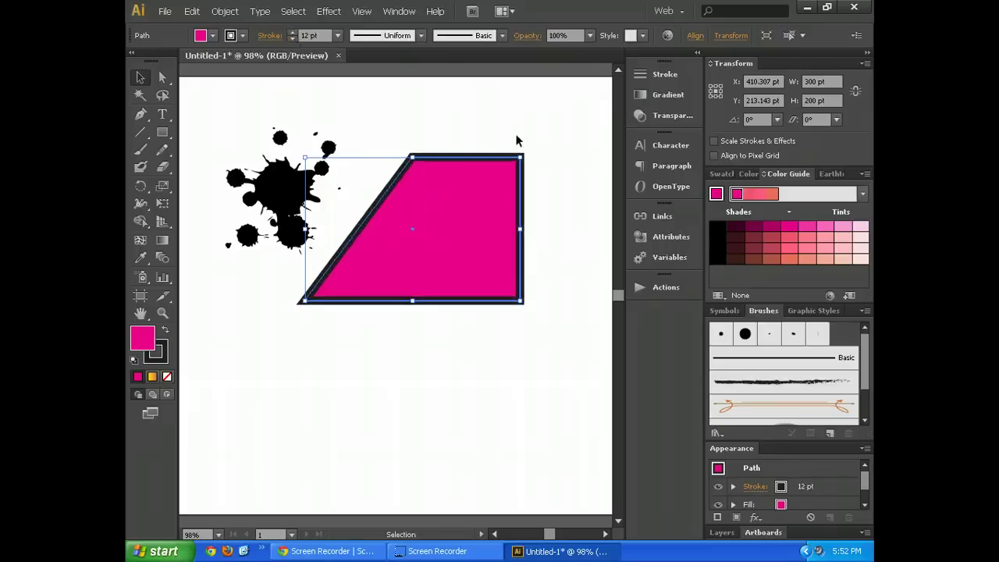
pyautogui.click(538, 210)
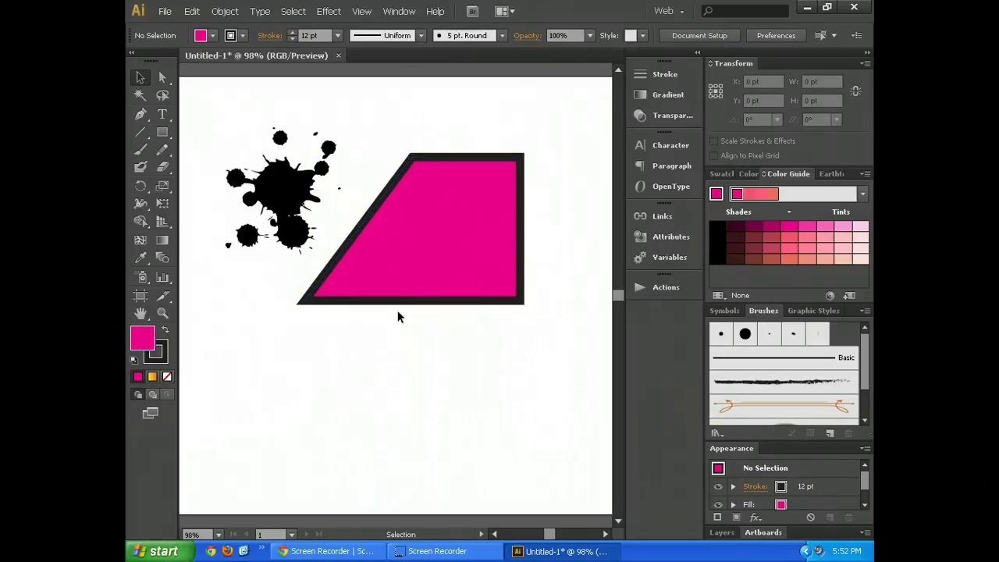
# Move the trapezoid about 42 pt right and 41 pt up, then deselect.
pyautogui.click(410, 223)
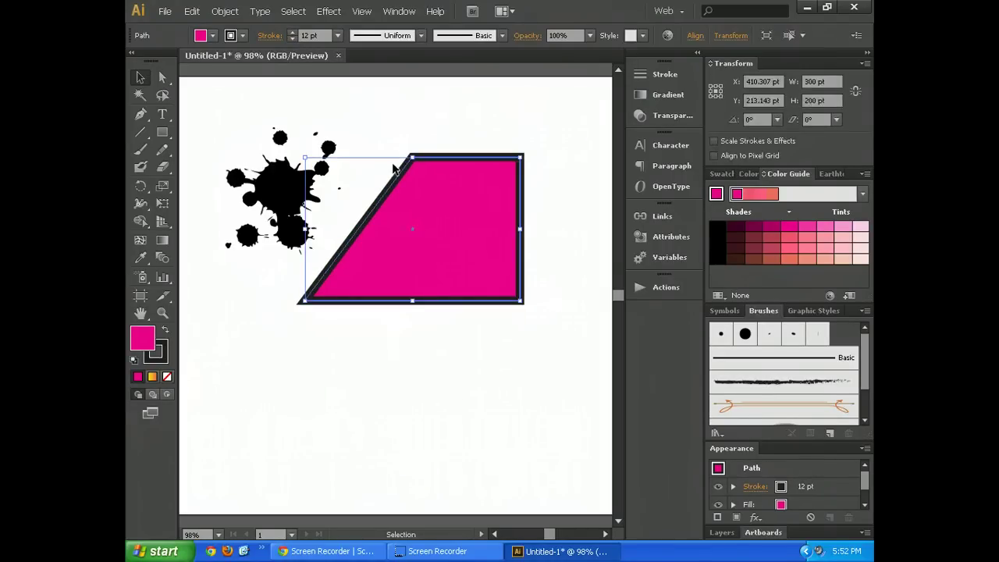
pyautogui.click(546, 164)
pyautogui.click(504, 155)
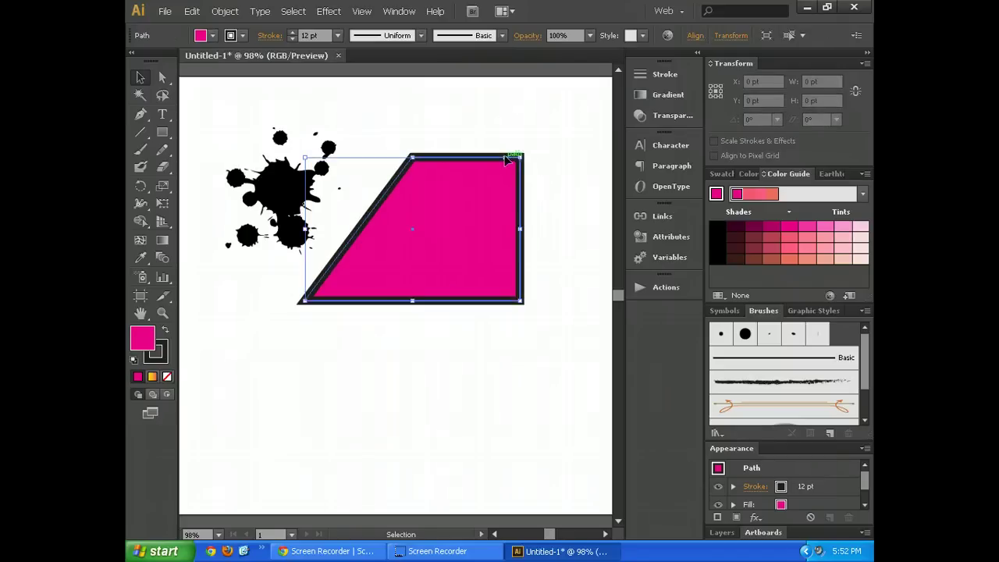
pyautogui.click(550, 186)
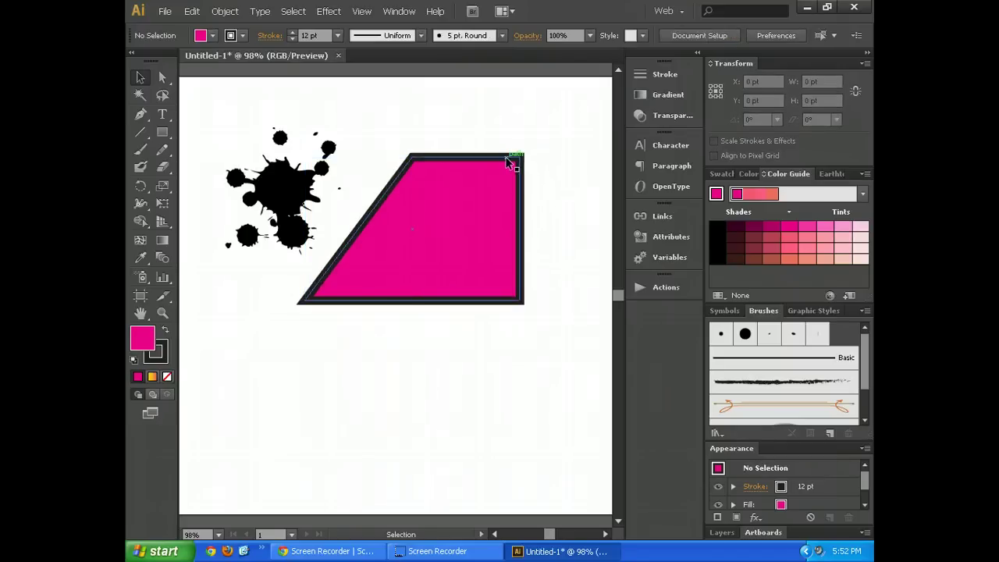
pyautogui.moveTo(474, 165); pyautogui.dragTo(505, 133)
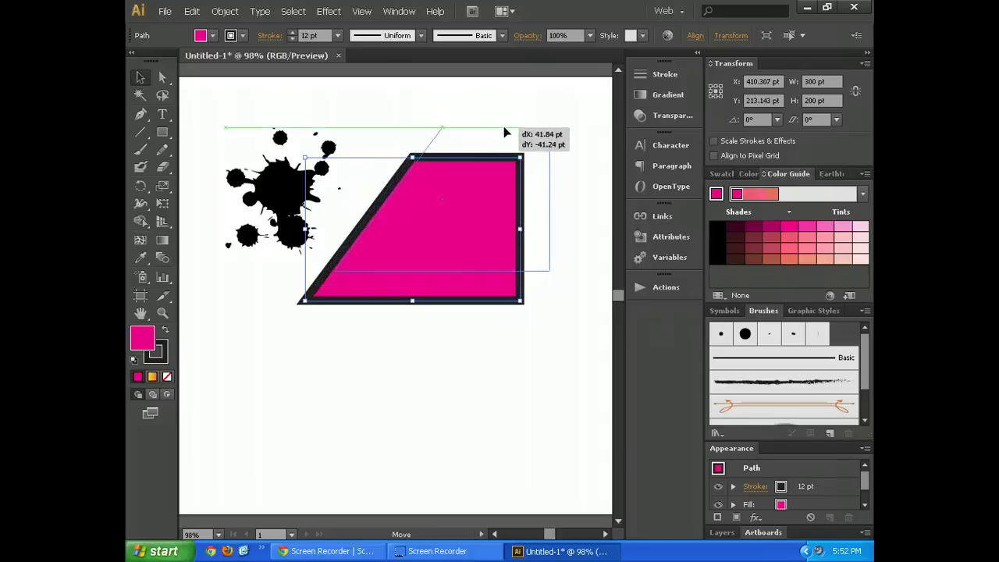
pyautogui.moveTo(505, 133); pyautogui.dragTo(505, 133)
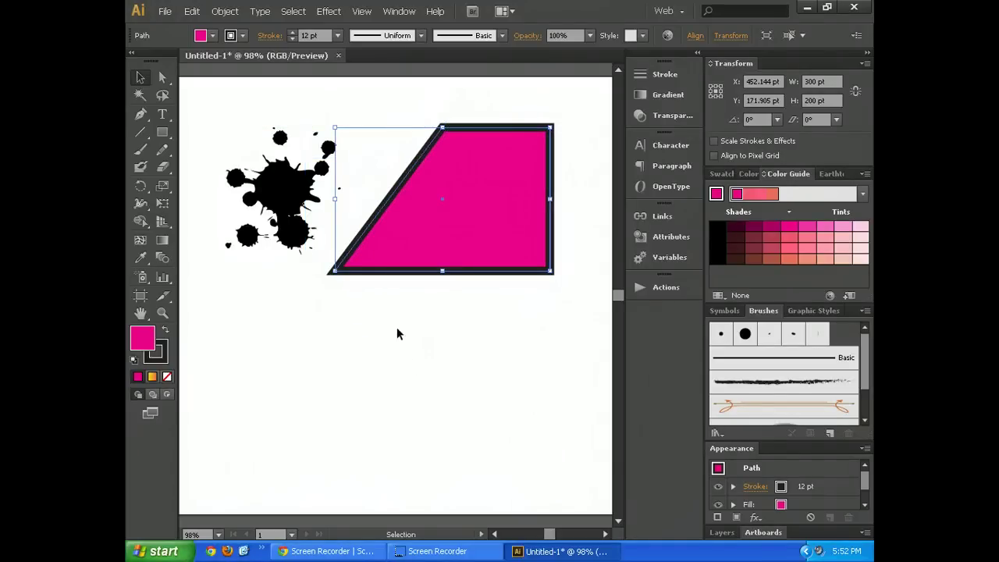
pyautogui.click(409, 363)
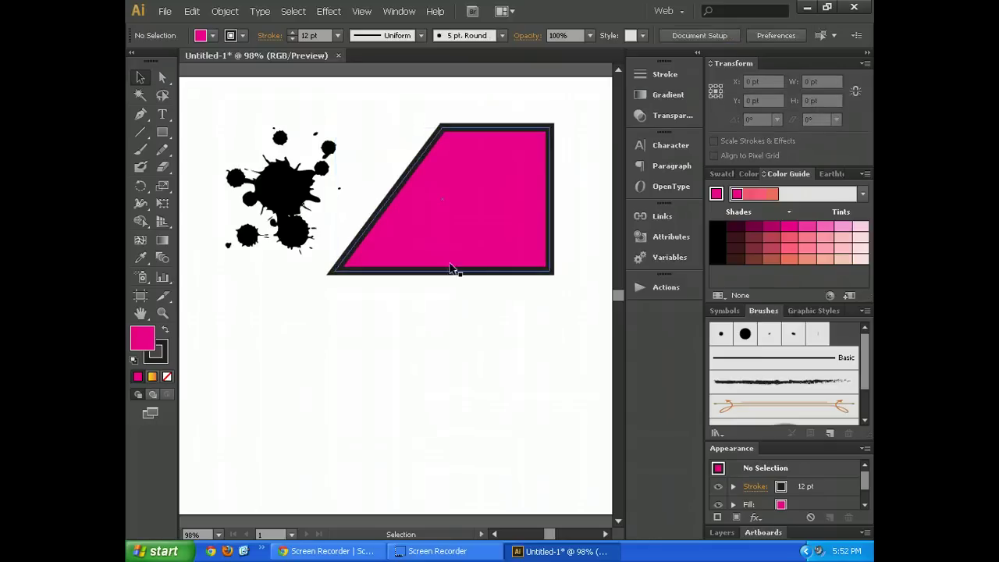
# Paint a wavy freehand line below the shapes and pick the 15 pt. Round brush.
pyautogui.click(140, 149)
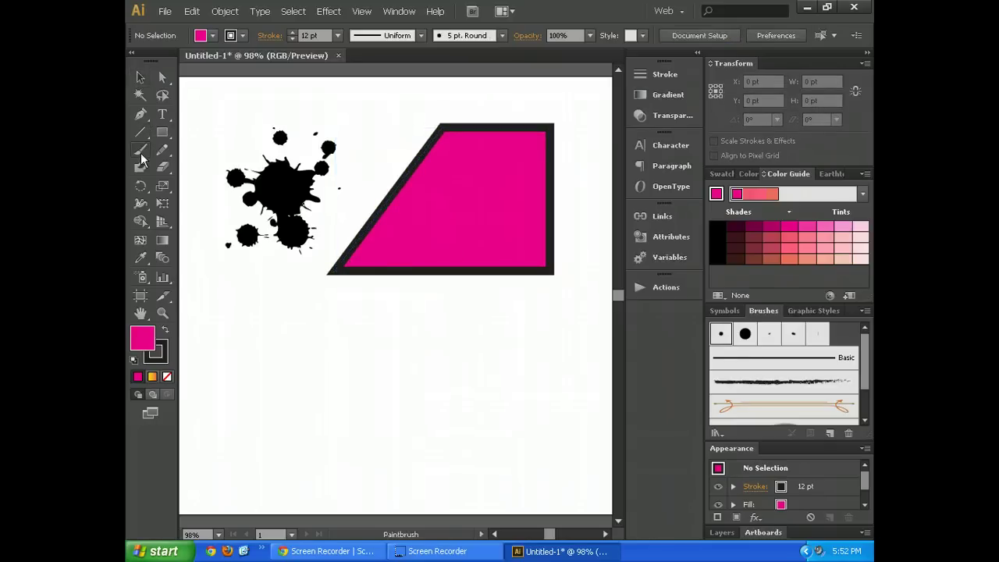
pyautogui.moveTo(273, 374)
pyautogui.mouseDown()
pyautogui.moveTo(386, 381)
pyautogui.moveTo(436, 422)
pyautogui.moveTo(537, 401)
pyautogui.mouseUp()
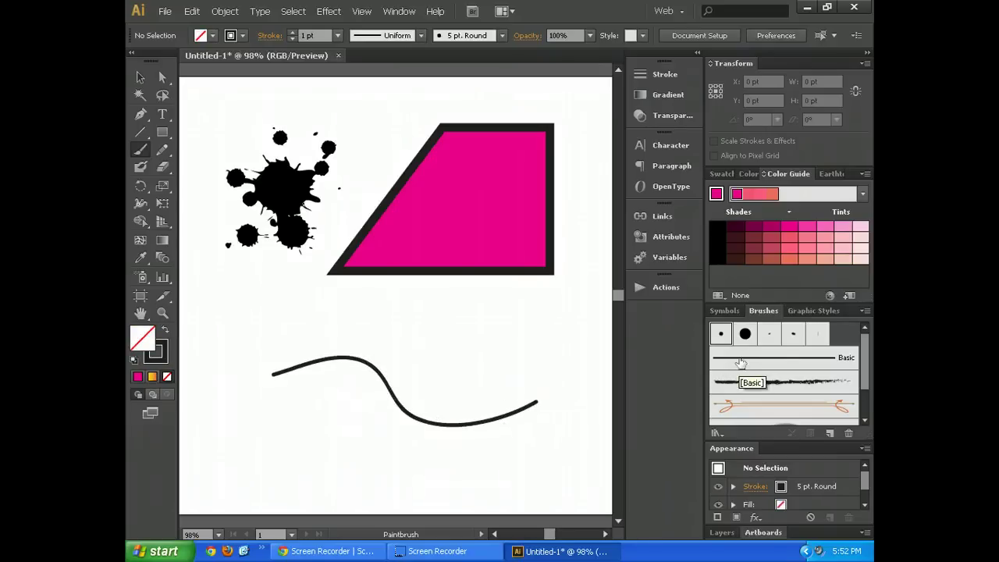
pyautogui.click(745, 334)
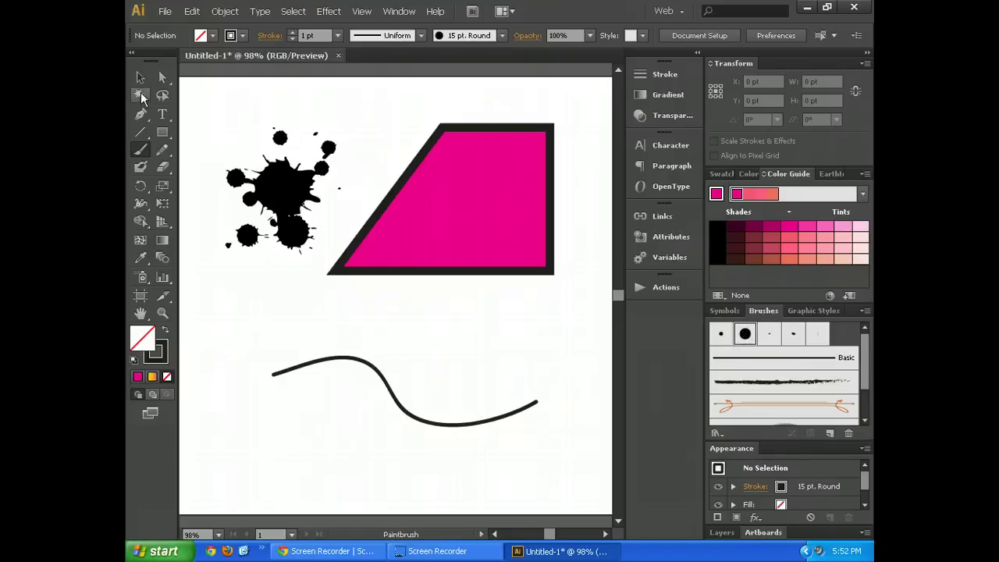
# Try round, dot and oval brushes on the line, ending with 5 pt. Round at 4 pt stroke.
pyautogui.press('v')
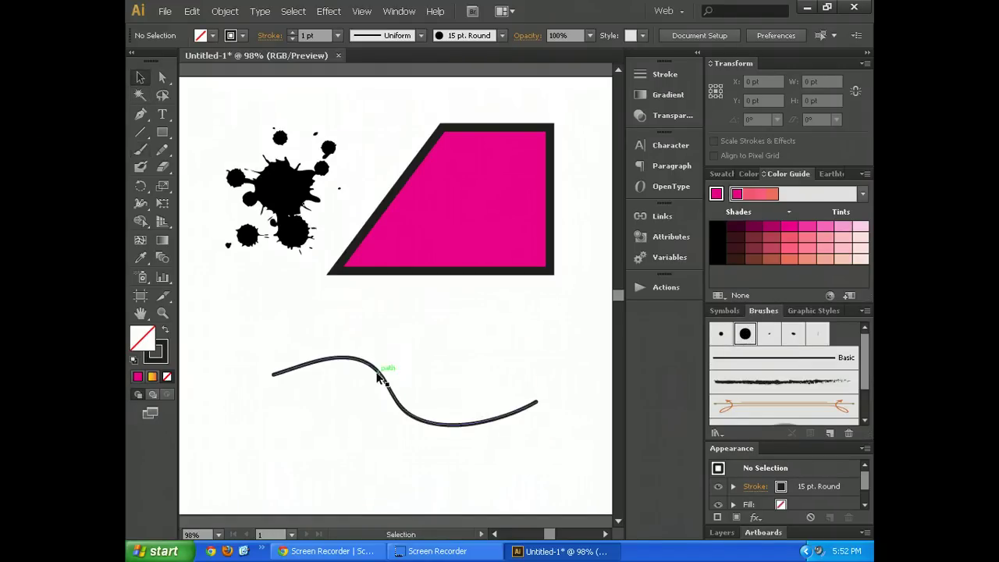
pyautogui.click(383, 373)
pyautogui.click(746, 334)
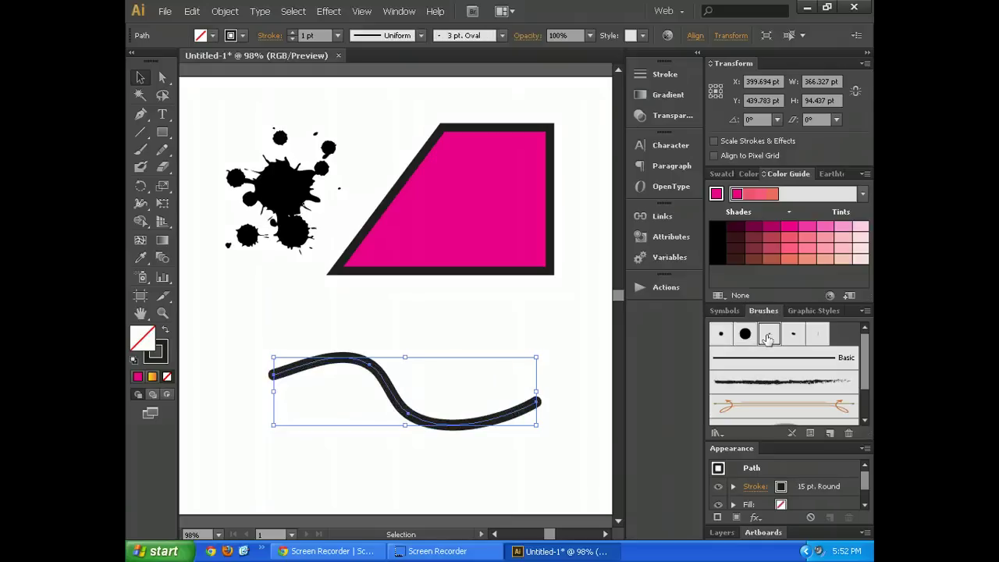
pyautogui.click(769, 334)
pyautogui.click(793, 333)
pyautogui.click(721, 335)
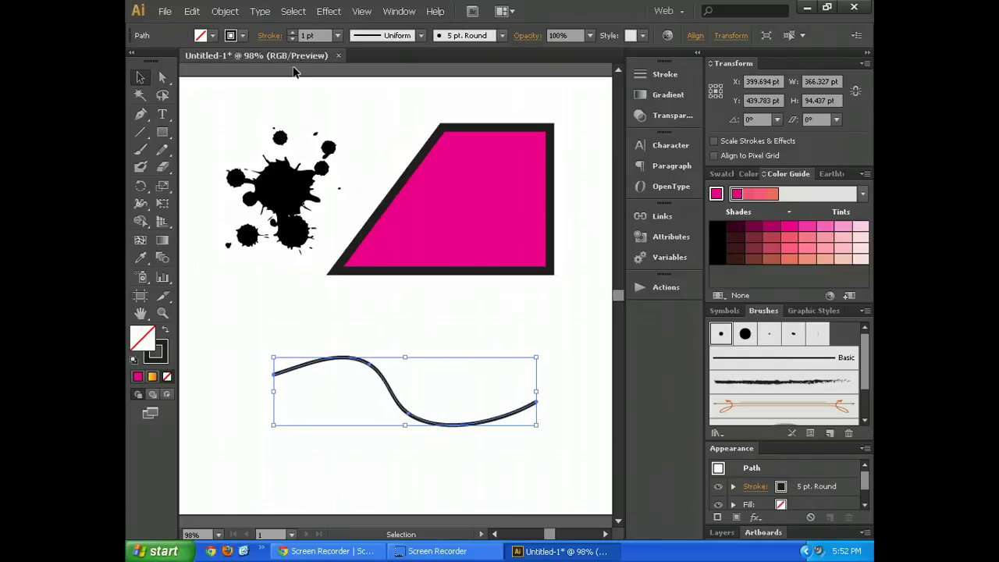
pyautogui.click(292, 32)
pyautogui.click(292, 32)
pyautogui.click(292, 32)
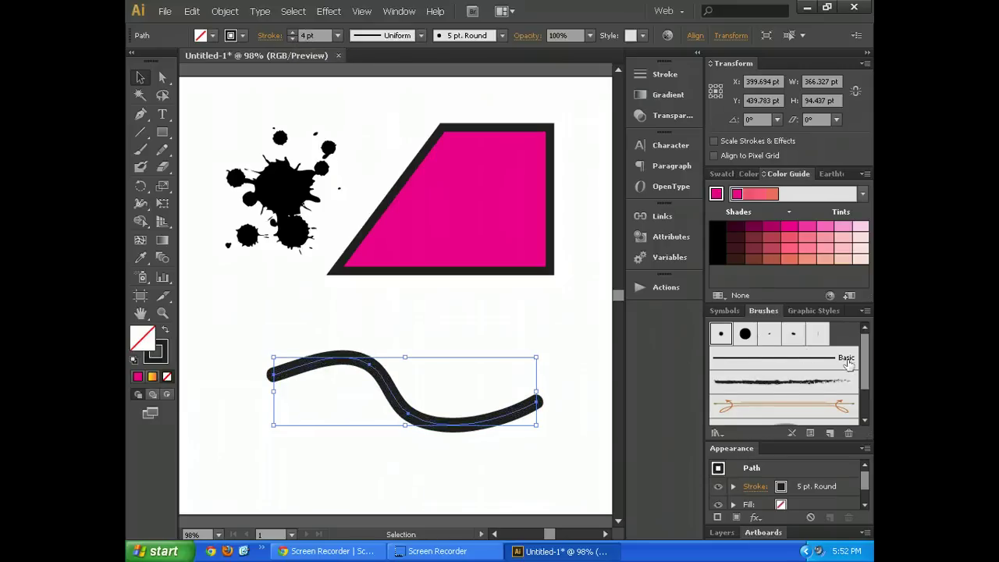
# Apply the charcoal brush to the line and raise its stroke weight to 5 pt.
pyautogui.moveTo(865, 361)
pyautogui.mouseDown()
pyautogui.moveTo(865, 387)
pyautogui.moveTo(865, 361)
pyautogui.mouseUp()
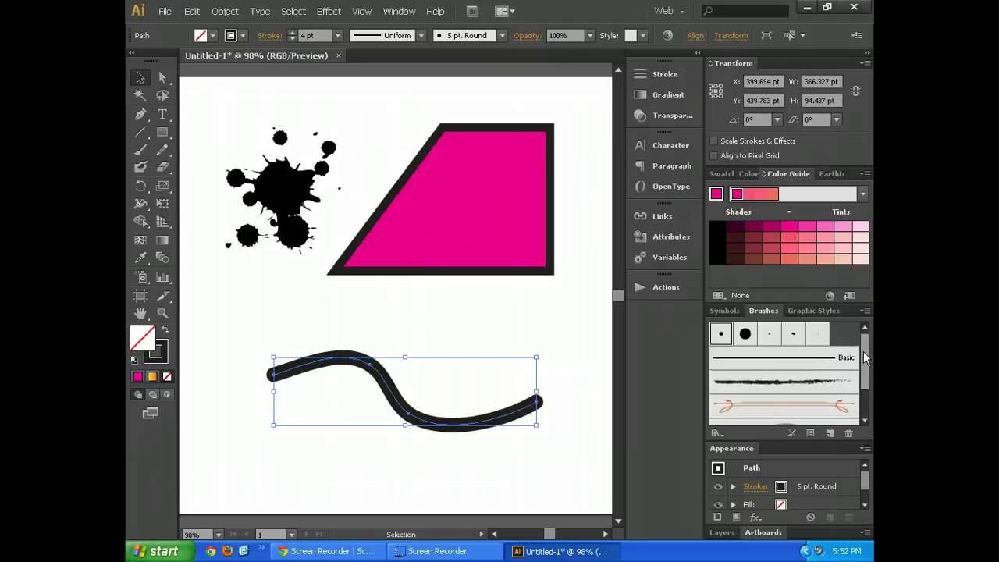
pyautogui.click(790, 387)
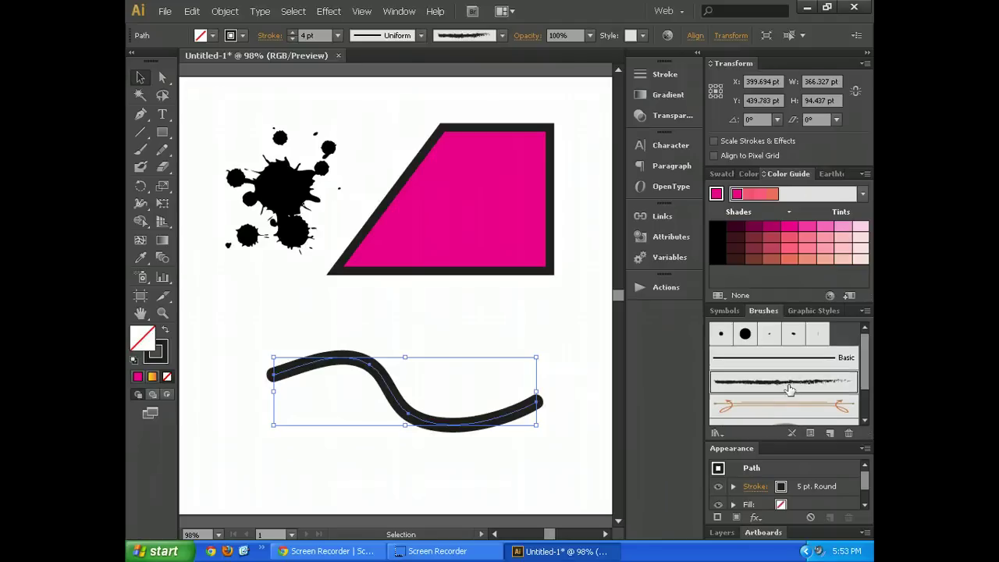
pyautogui.click(461, 332)
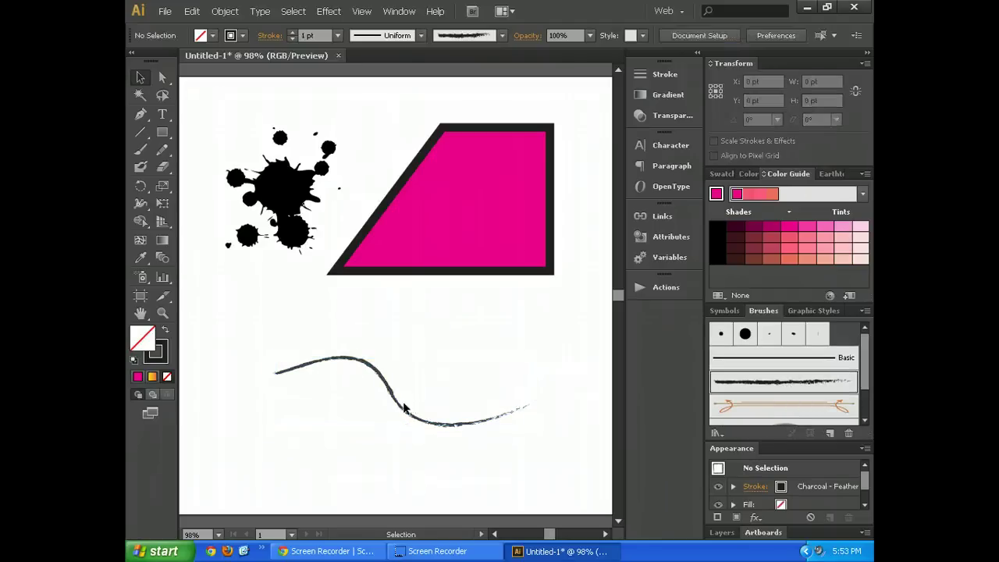
pyautogui.click(497, 410)
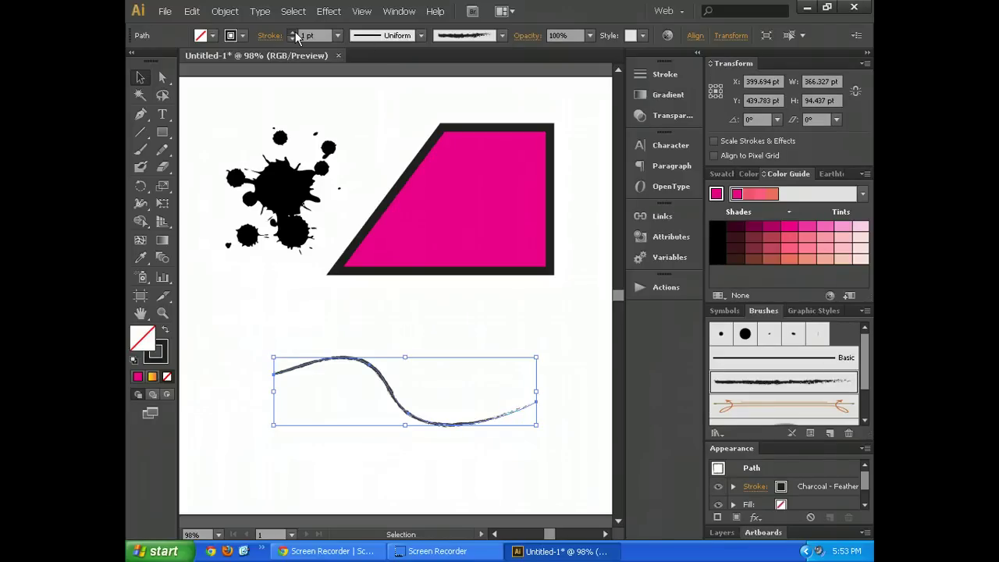
pyautogui.click(295, 33)
pyautogui.click(295, 33)
pyautogui.click(295, 32)
pyautogui.click(295, 33)
pyautogui.click(540, 337)
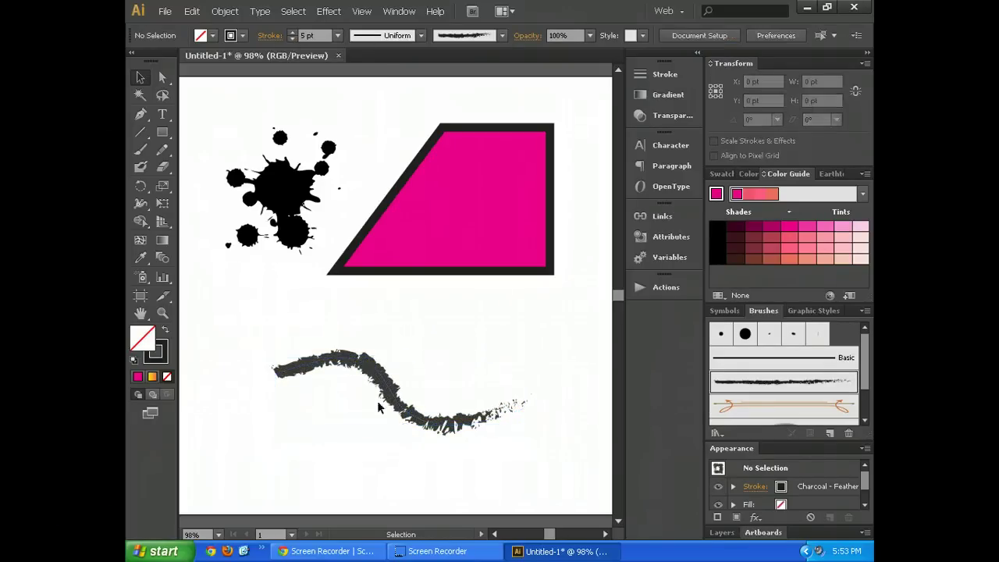
pyautogui.click(378, 406)
pyautogui.click(555, 332)
# Give the line the 6.00 Mop brush.
pyautogui.scroll(-2, 840, 404)
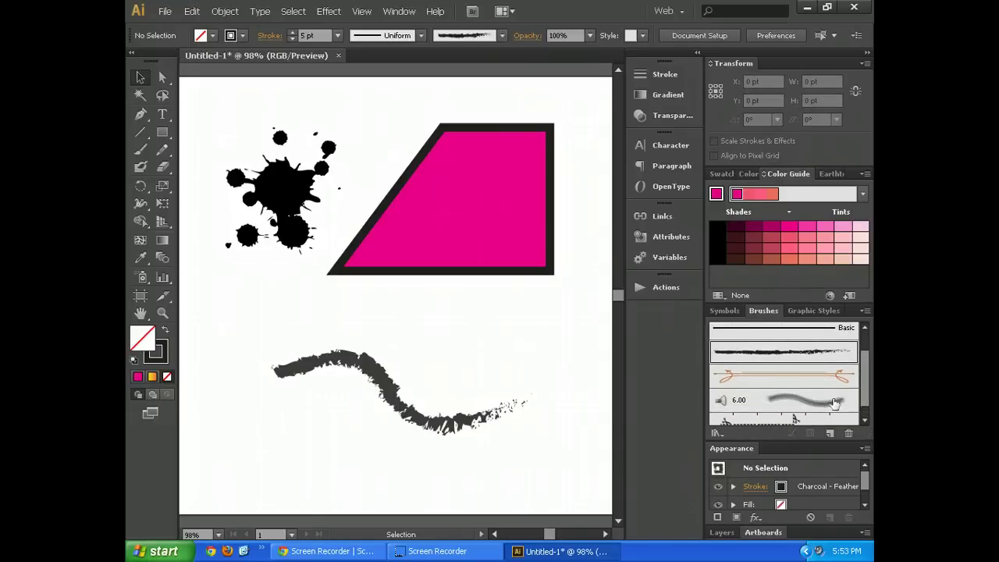
pyautogui.hotkey('ctrl', 'z')
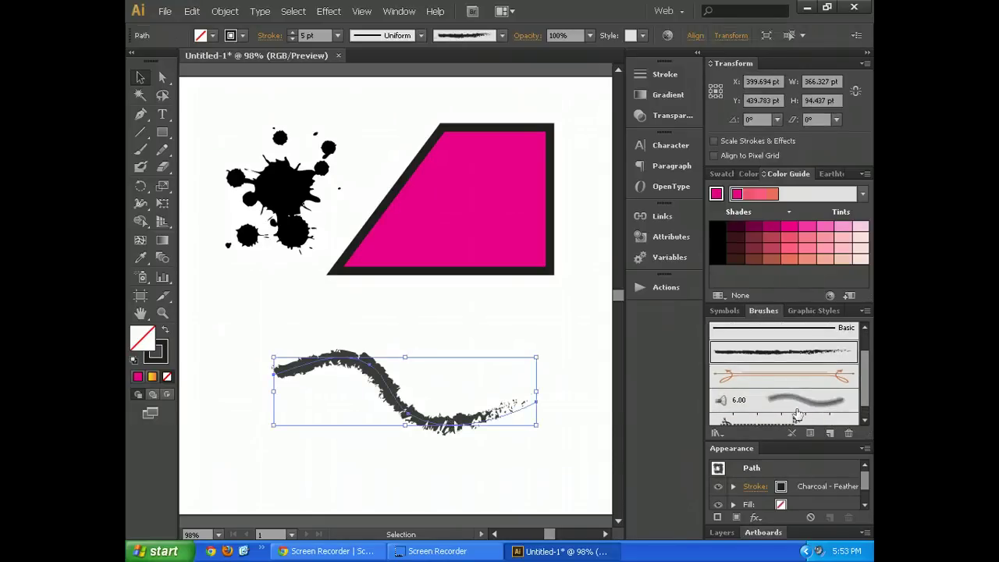
pyautogui.click(797, 413)
pyautogui.click(438, 444)
pyautogui.click(433, 434)
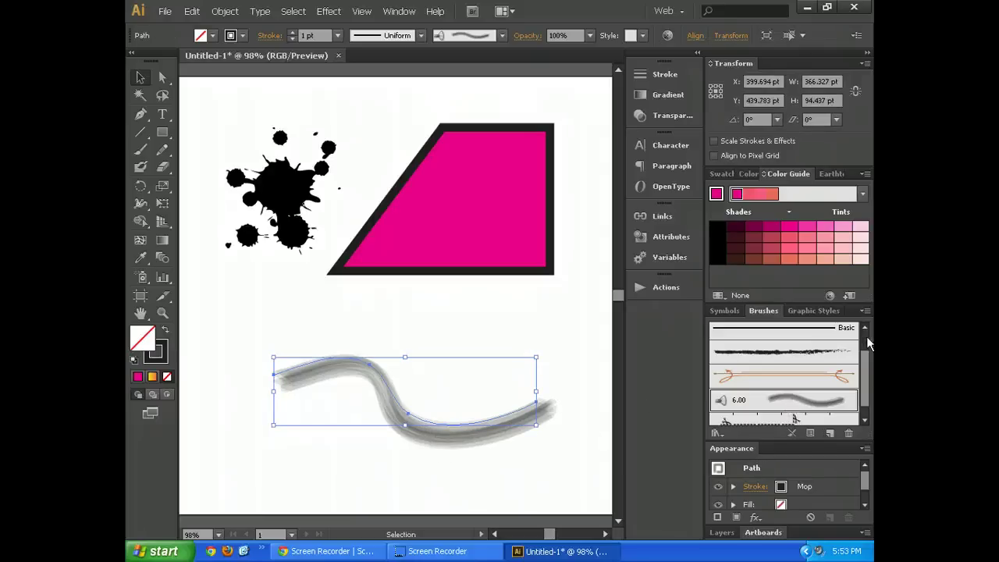
# Open the Grunge Brush Vector Pack library from the Brushes panel menu.
pyautogui.click(861, 312)
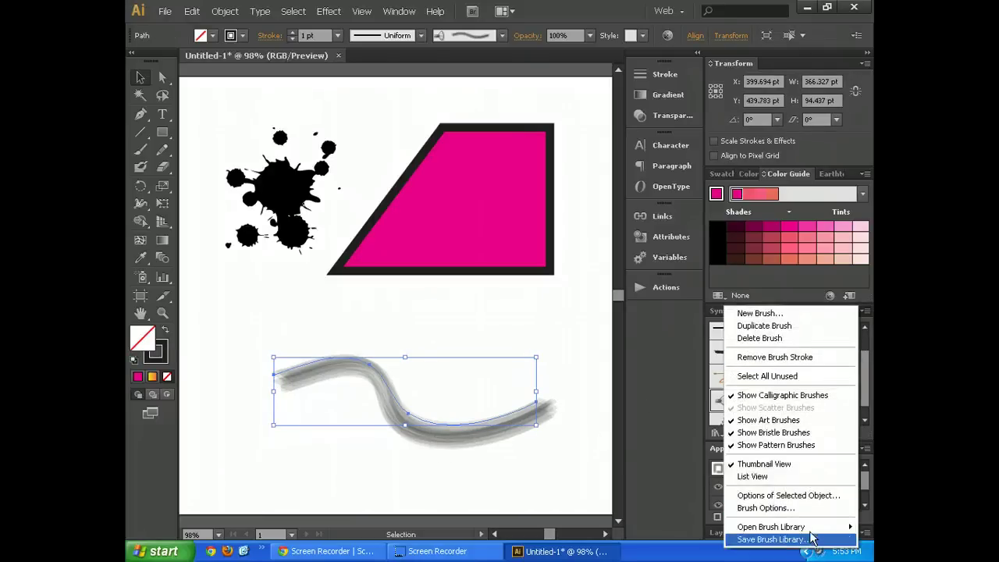
pyautogui.moveTo(812, 528)
pyautogui.moveTo(678, 453)
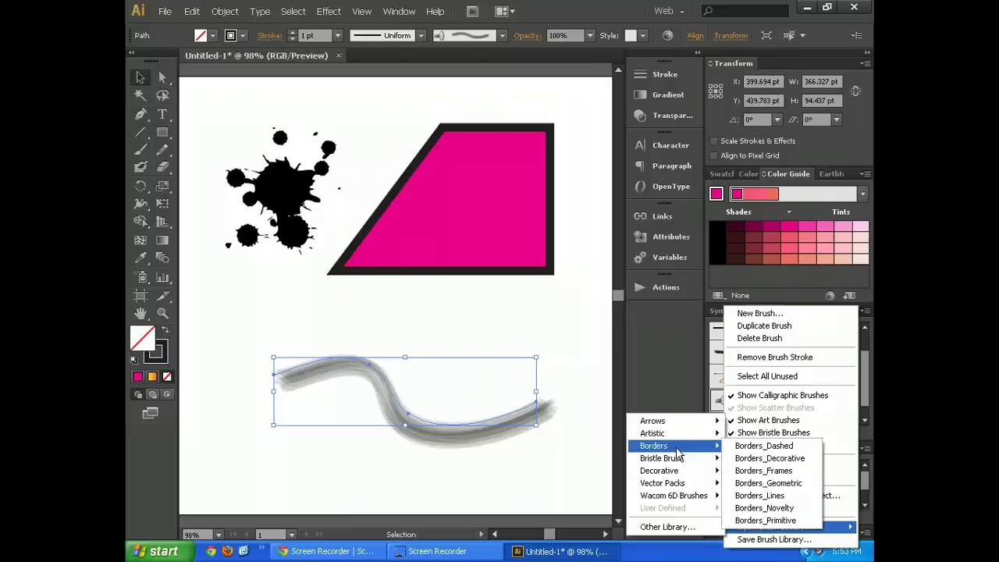
pyautogui.moveTo(677, 431)
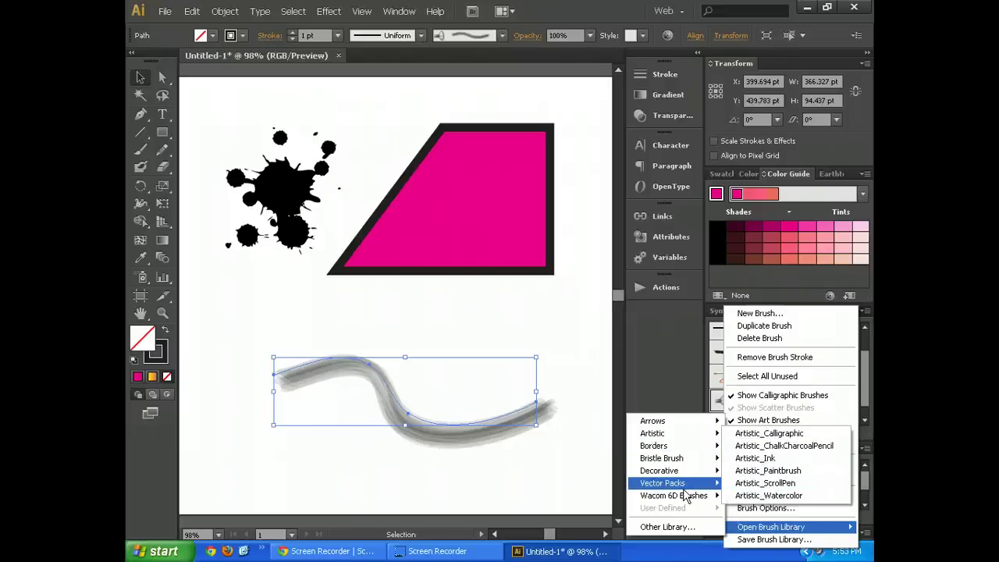
pyautogui.moveTo(684, 487)
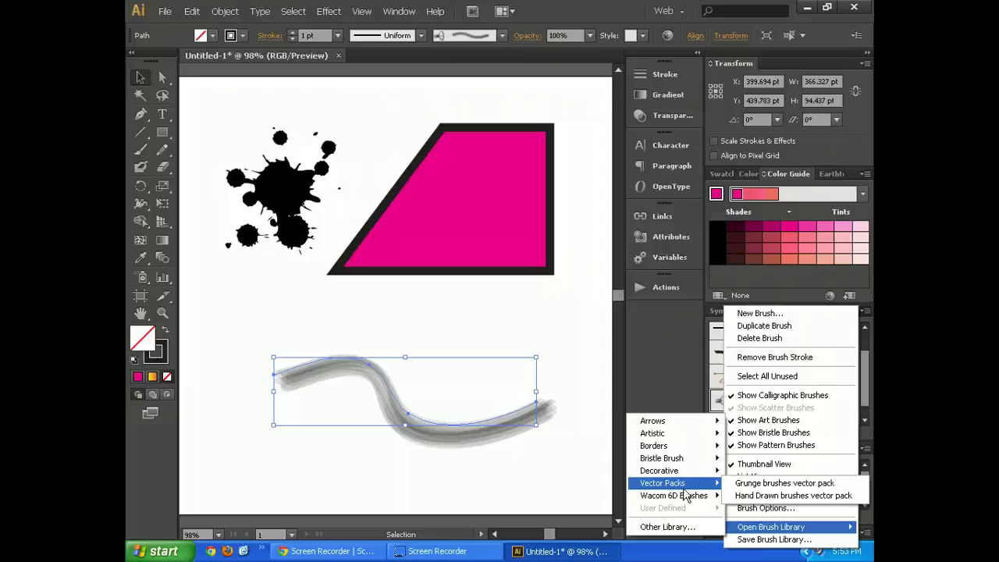
pyautogui.click(742, 484)
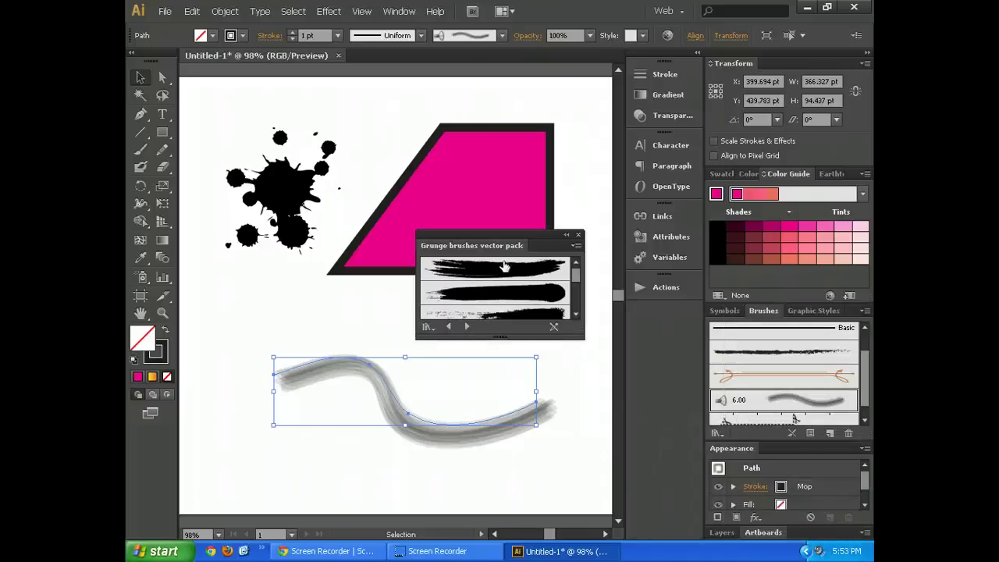
# Try several grunge brushes on the wavy line, ending with the second grunge brush.
pyautogui.click(480, 278)
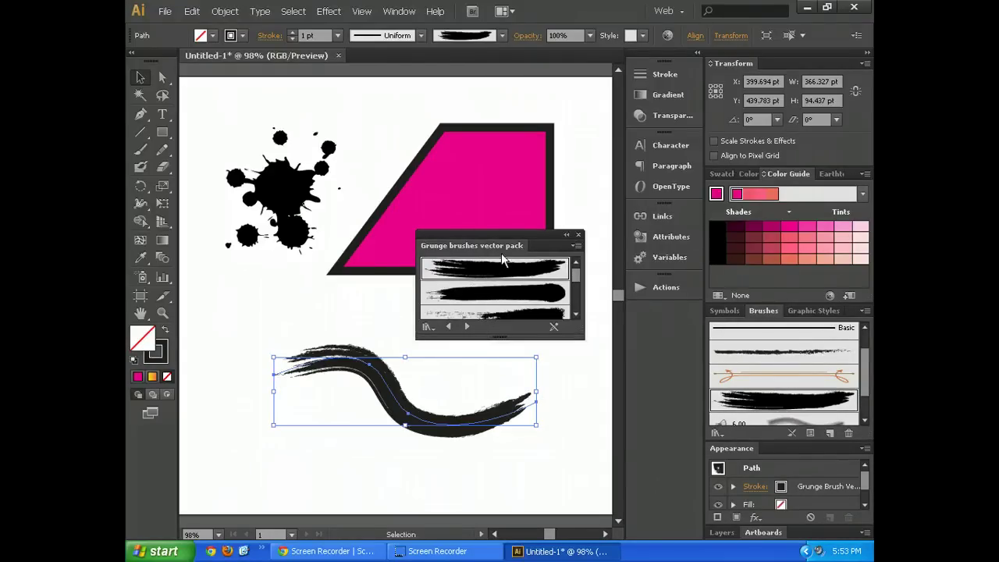
pyautogui.moveTo(576, 281); pyautogui.dragTo(575, 293)
pyautogui.click(533, 270)
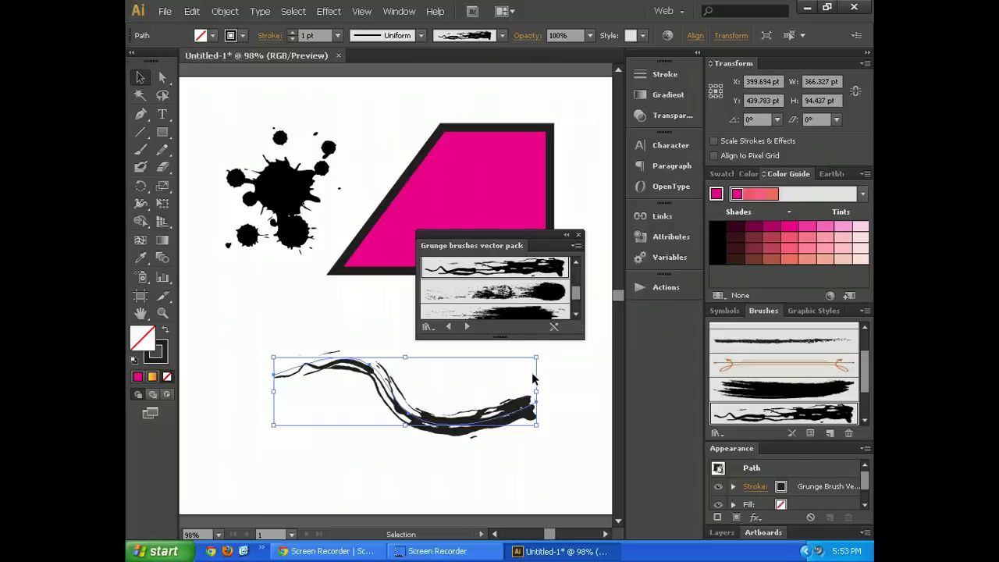
pyautogui.click(527, 292)
pyautogui.click(559, 420)
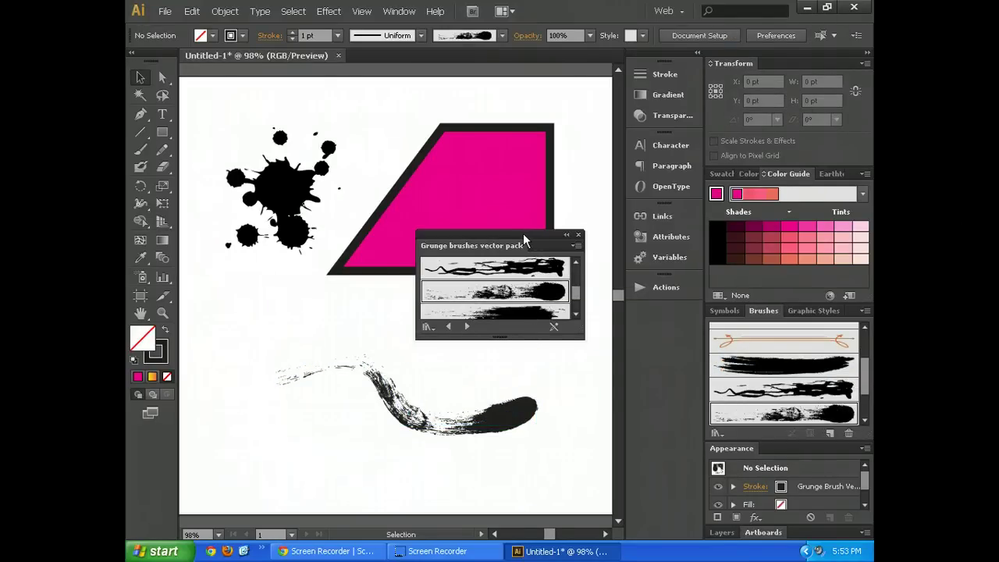
# Pull the grunge brushes library out of the dock, close it, and show the Brushes panel.
pyautogui.moveTo(530, 241)
pyautogui.mouseDown()
pyautogui.moveTo(746, 305)
pyautogui.moveTo(802, 306)
pyautogui.mouseUp()
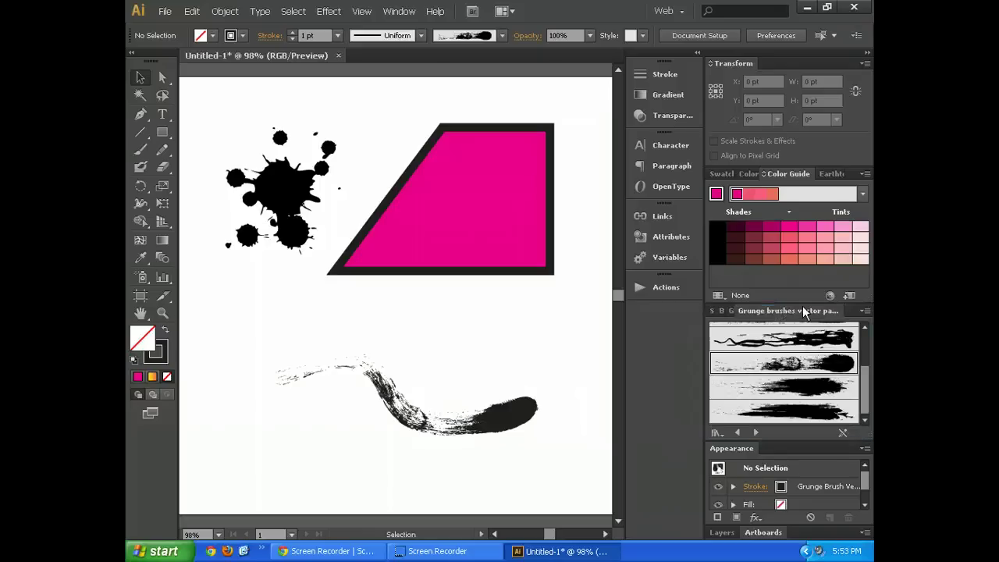
pyautogui.click(730, 312)
pyautogui.click(833, 311)
pyautogui.moveTo(793, 309); pyautogui.dragTo(567, 316)
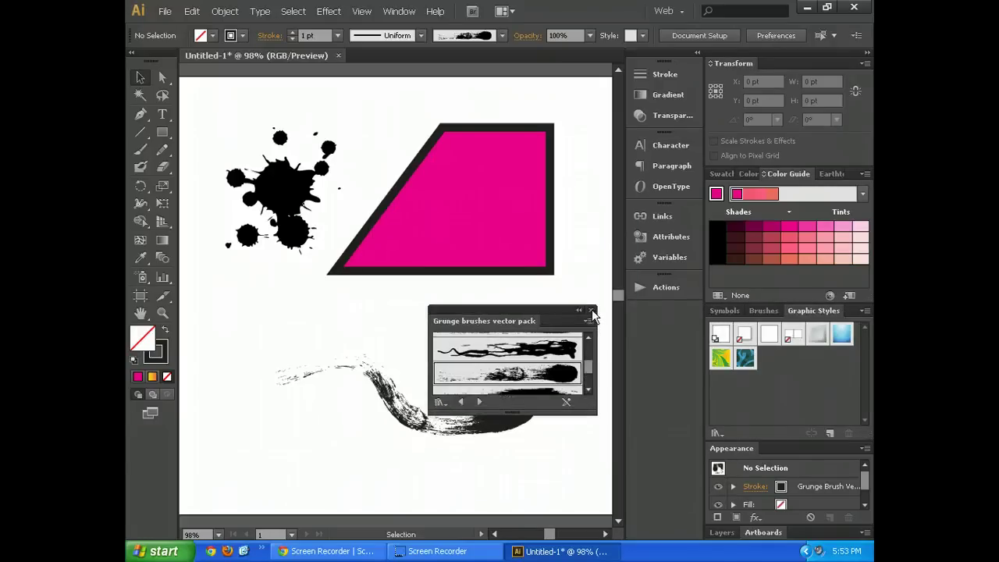
pyautogui.click(592, 314)
pyautogui.click(766, 311)
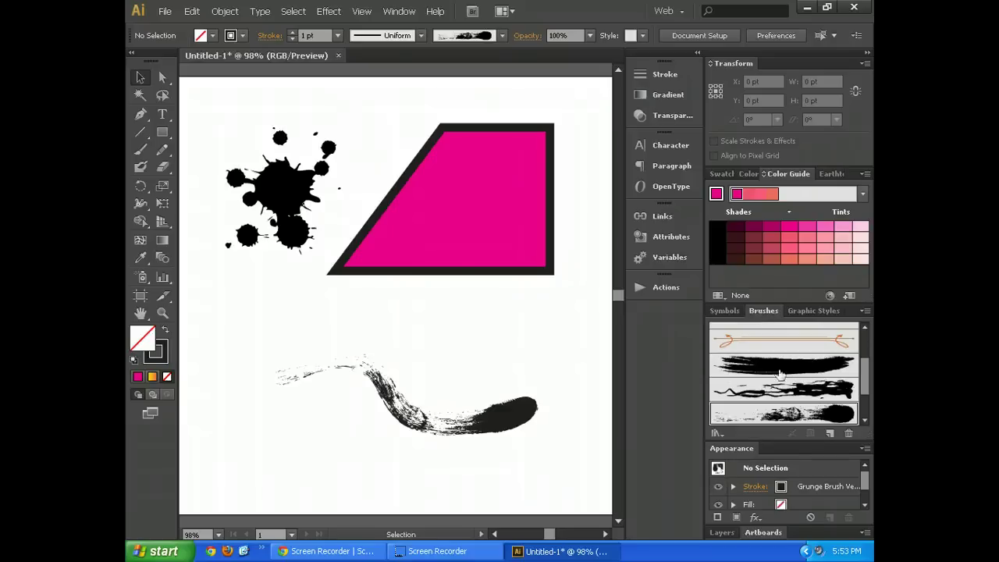
pyautogui.scroll(-2, 814, 386)
pyautogui.scroll(2, 812, 384)
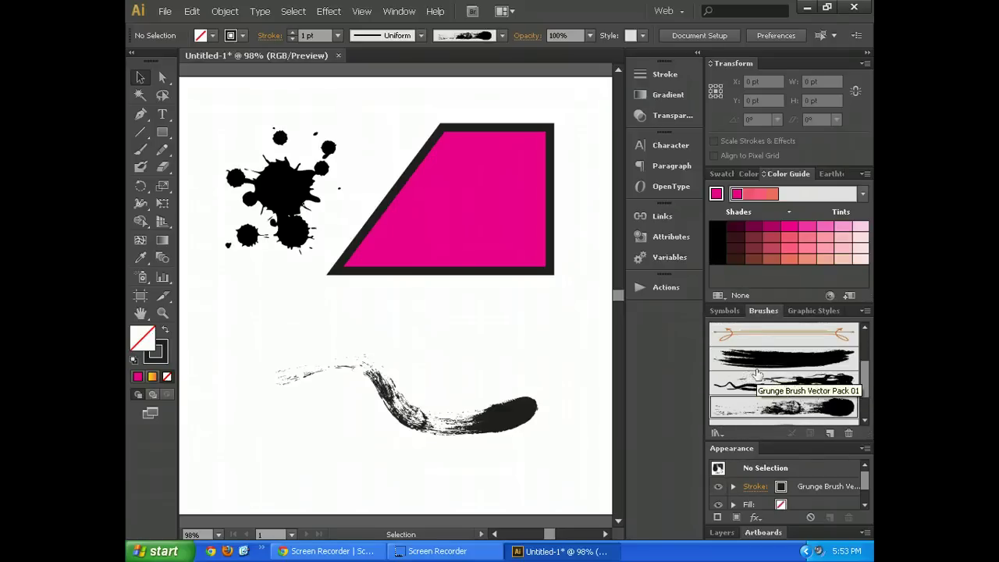
# Draw a rectangle above the brush stroke and give it the Foliage_GS graphic style.
pyautogui.click(803, 311)
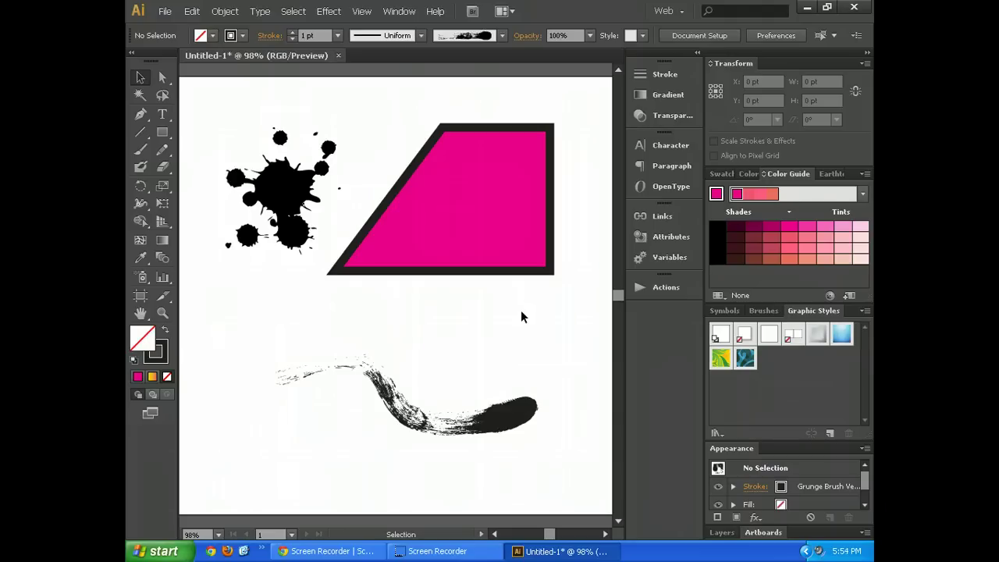
pyautogui.click(162, 132)
pyautogui.moveTo(246, 312); pyautogui.dragTo(310, 350)
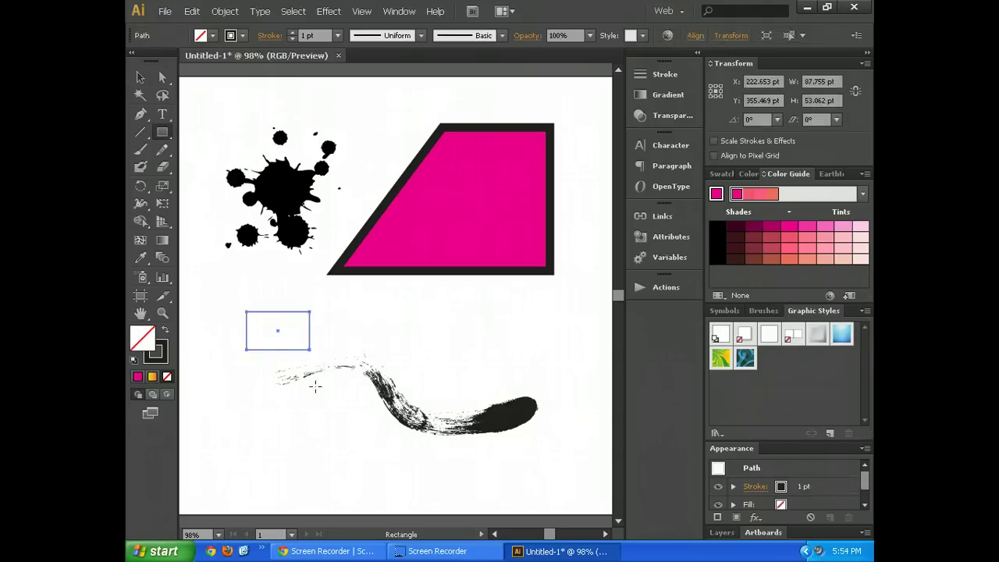
pyautogui.click(744, 359)
pyautogui.click(720, 358)
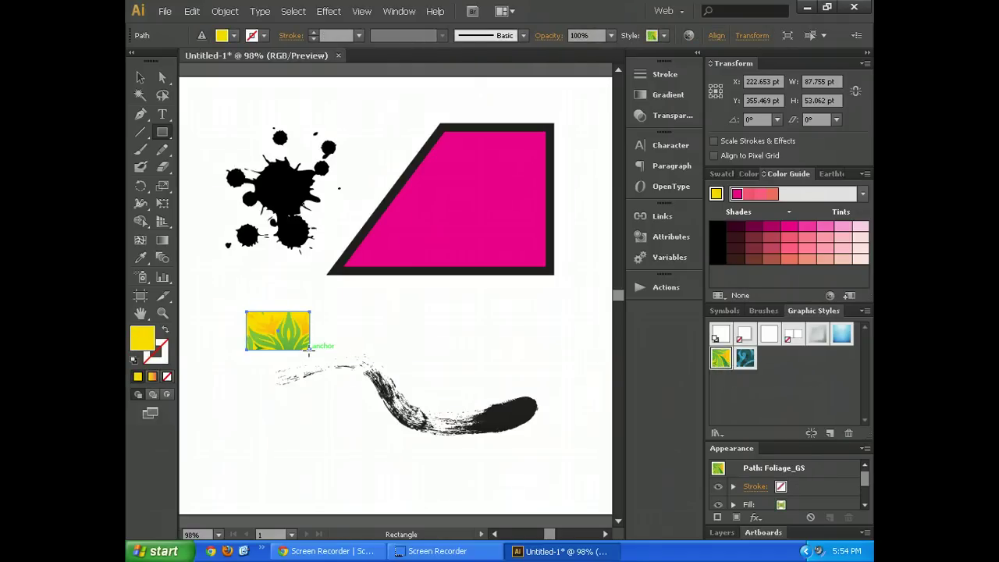
pyautogui.moveTo(310, 350); pyautogui.dragTo(336, 393)
pyautogui.hotkey('ctrl', 'z')
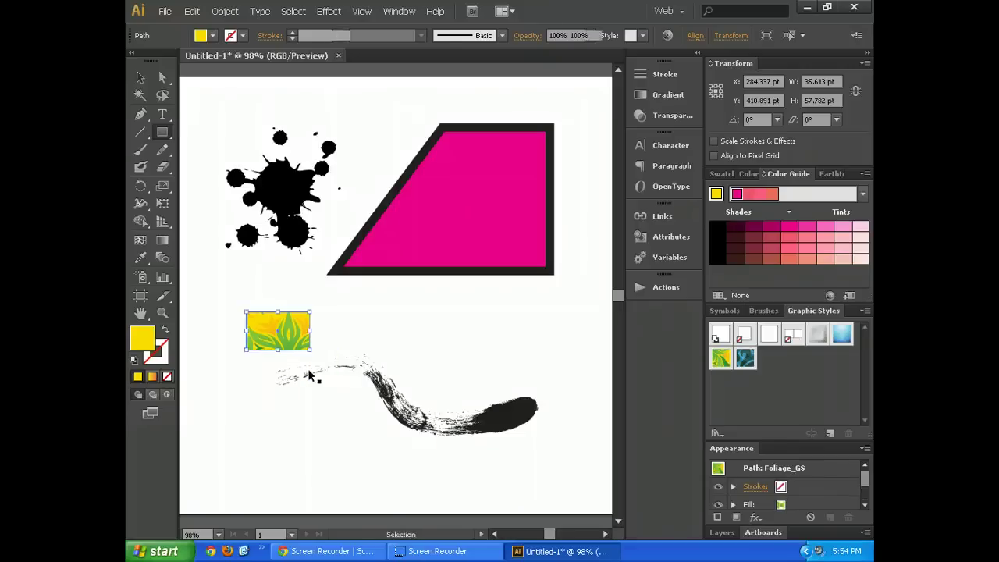
# Nudge the foliage rectangle up-left and enlarge it from its corner to about 183 × 110 pt.
pyautogui.click(141, 77)
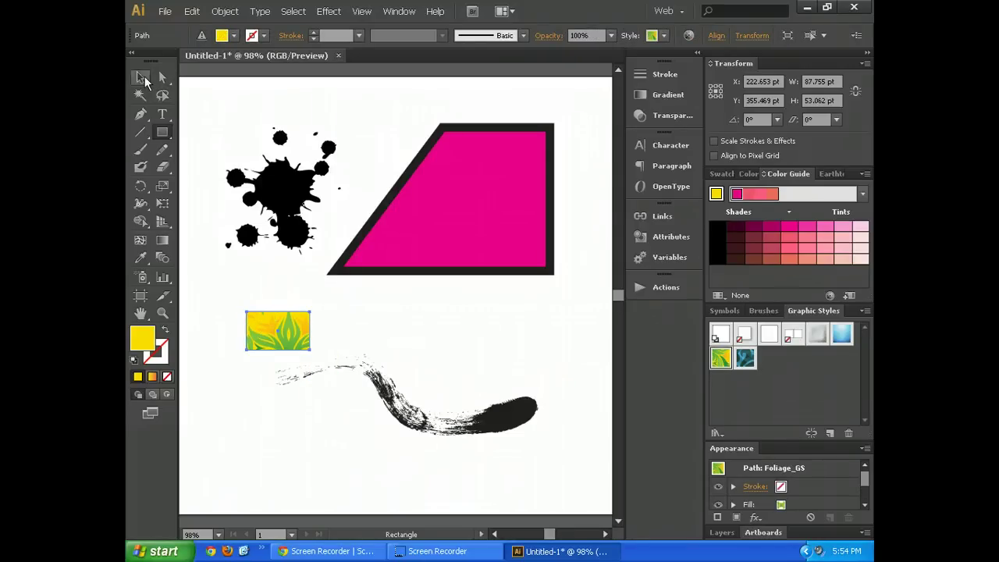
pyautogui.moveTo(284, 334); pyautogui.dragTo(268, 326)
pyautogui.click(435, 319)
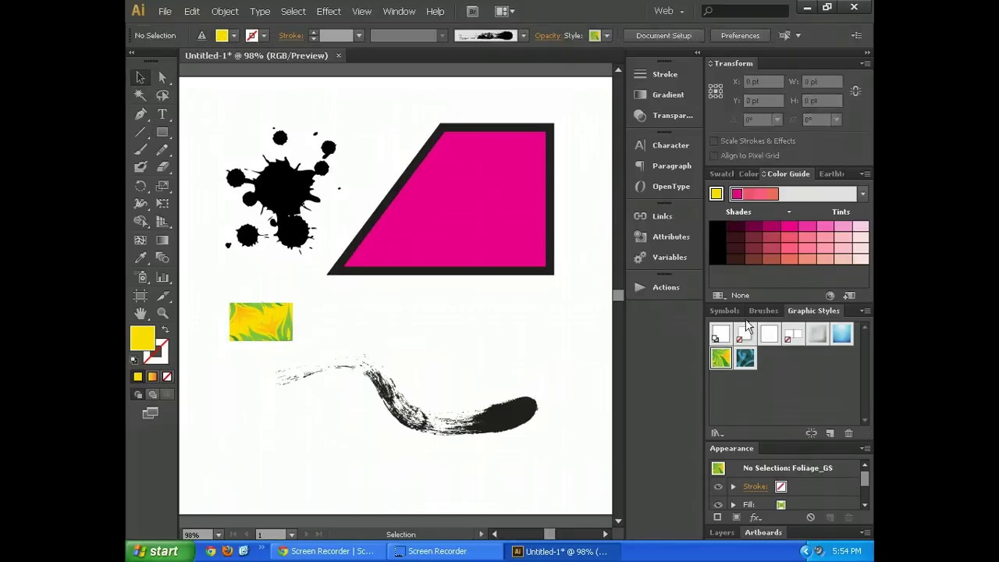
pyautogui.click(269, 324)
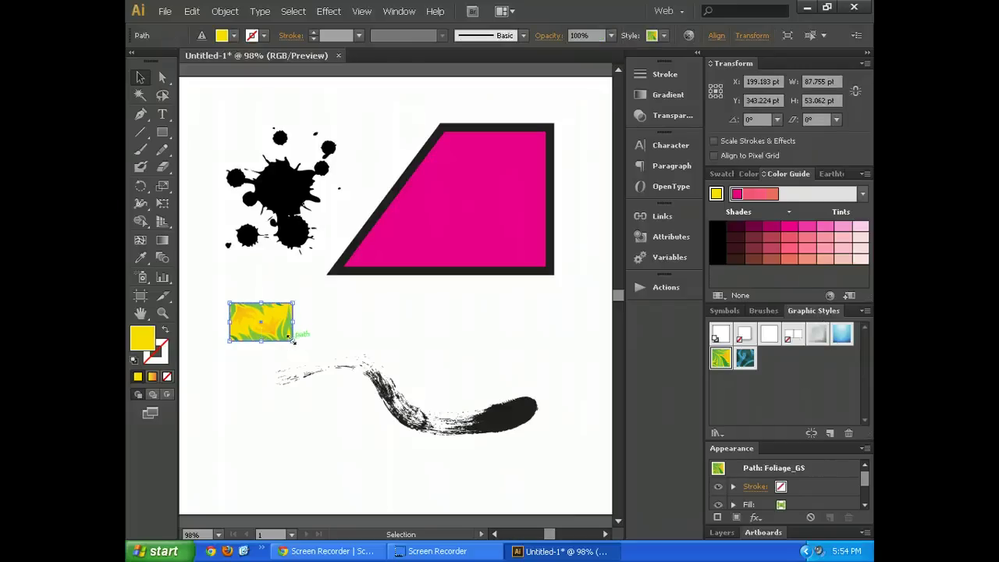
pyautogui.moveTo(293, 341); pyautogui.dragTo(354, 375)
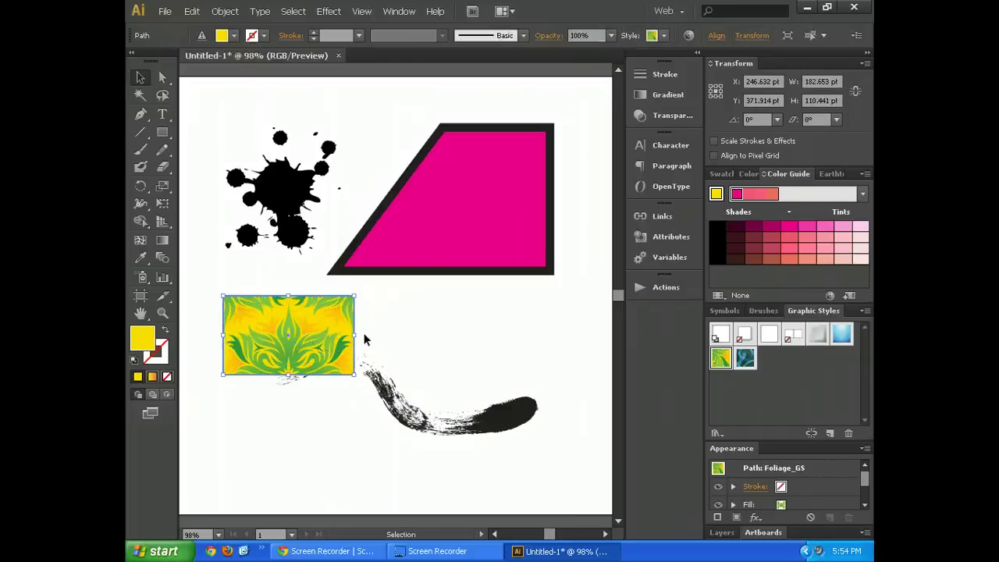
pyautogui.click(364, 332)
# Restyle the rectangle with the blue Dusk graphic style, keeping it off the pink shape.
pyautogui.click(301, 330)
pyautogui.click(842, 334)
pyautogui.click(429, 346)
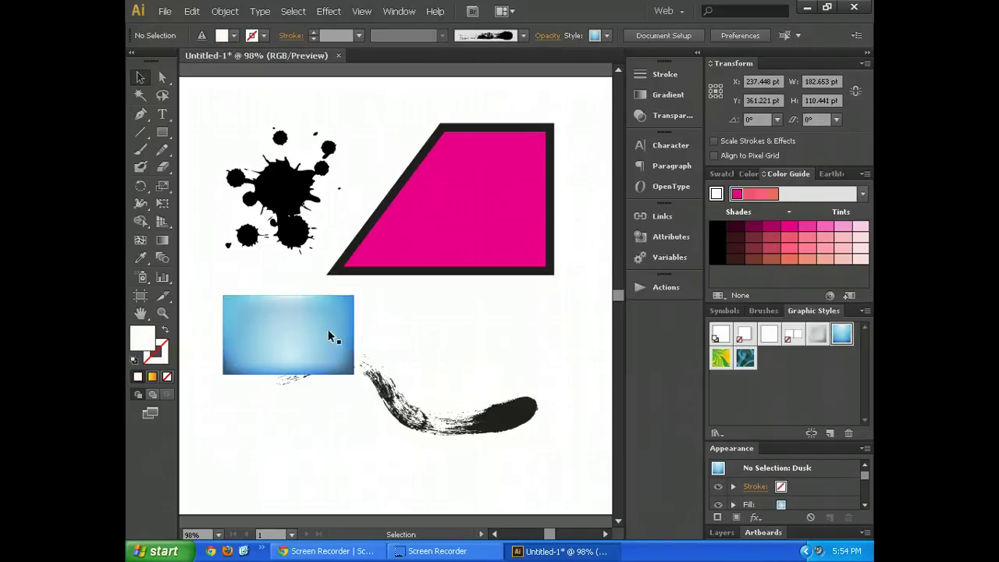
pyautogui.moveTo(312, 342); pyautogui.dragTo(311, 363)
pyautogui.hotkey('ctrl', 'shift', 'a')
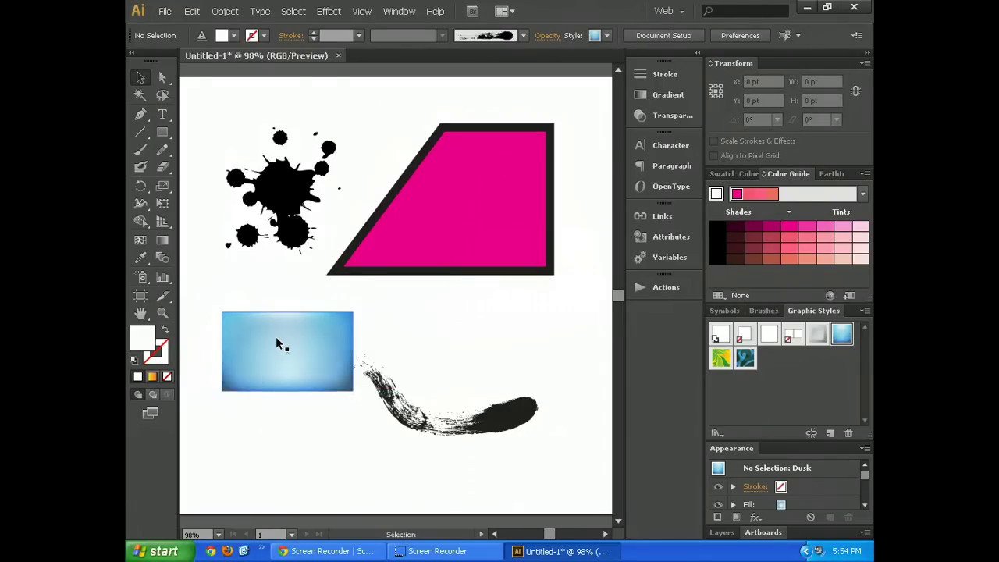
# Reshape the Dusk rectangle into a 241.708 × 86.353 pt bar just below the pink shape.
pyautogui.click(275, 337)
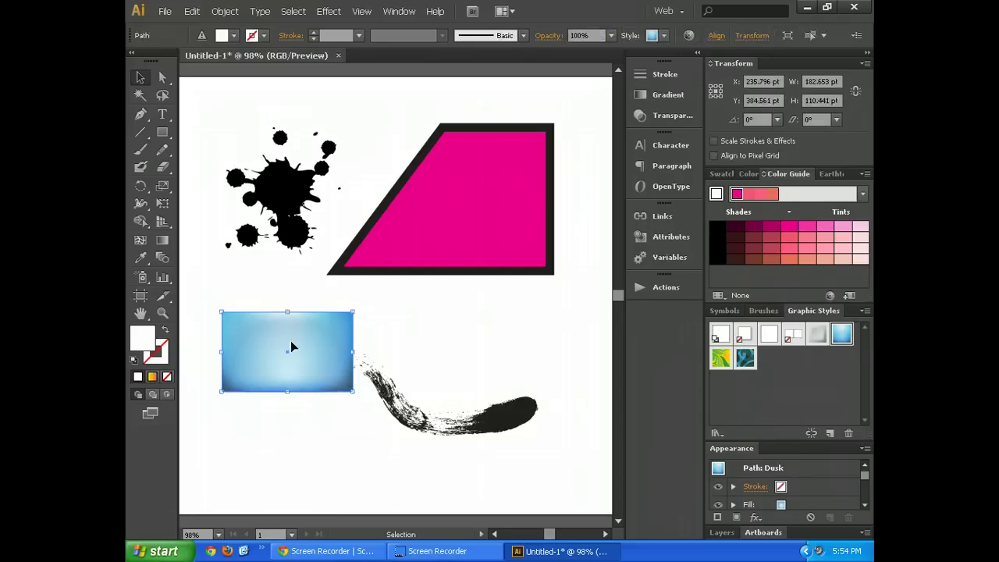
pyautogui.moveTo(287, 312); pyautogui.dragTo(287, 285)
pyautogui.click(404, 333)
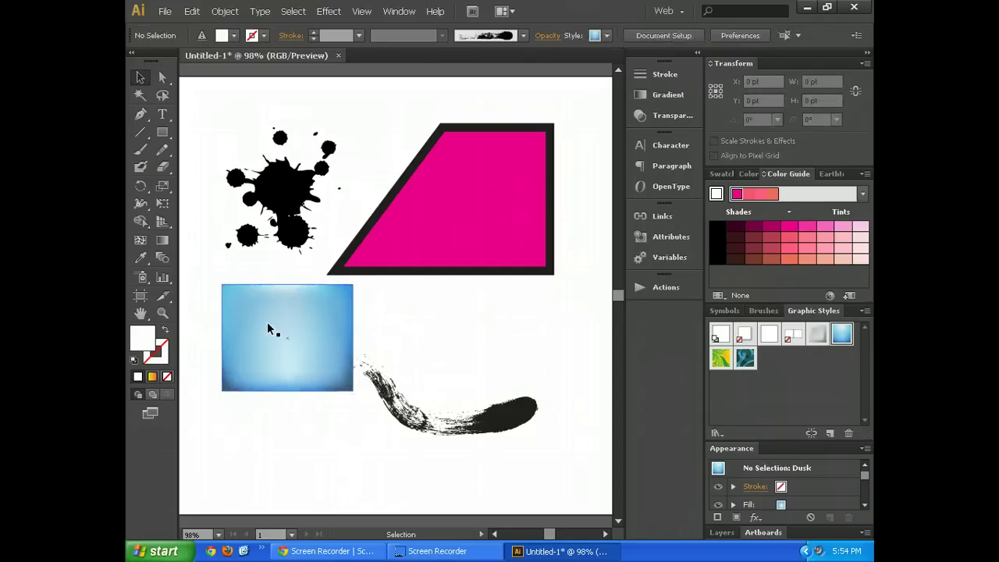
pyautogui.click(288, 328)
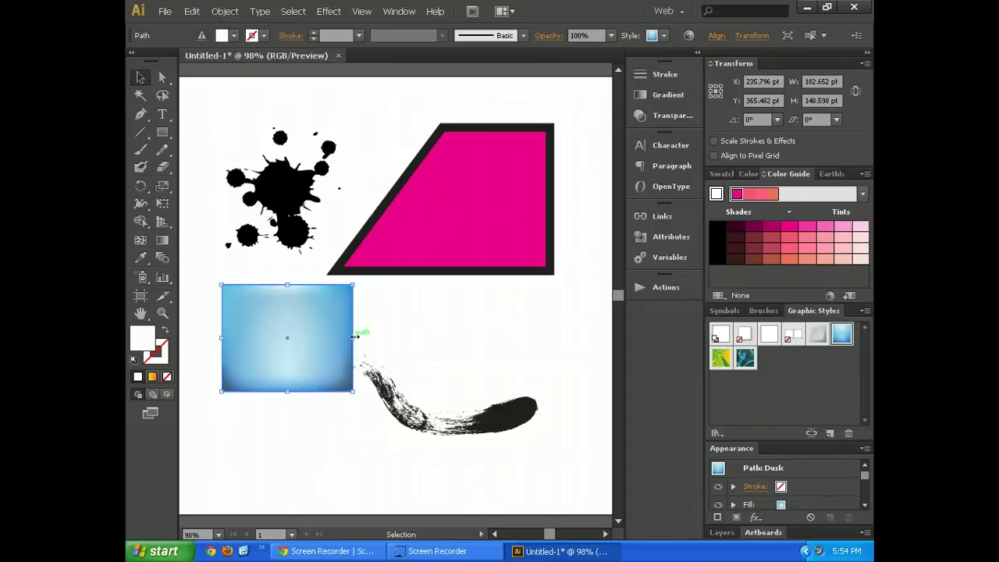
pyautogui.moveTo(354, 337); pyautogui.dragTo(520, 338)
pyautogui.click(578, 337)
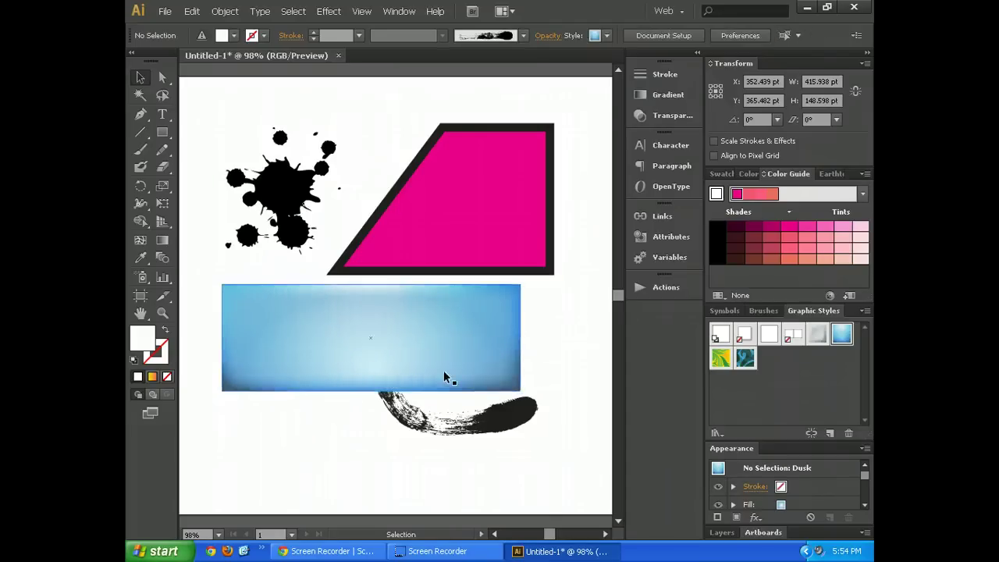
pyautogui.click(234, 318)
pyautogui.moveTo(223, 285); pyautogui.dragTo(346, 328)
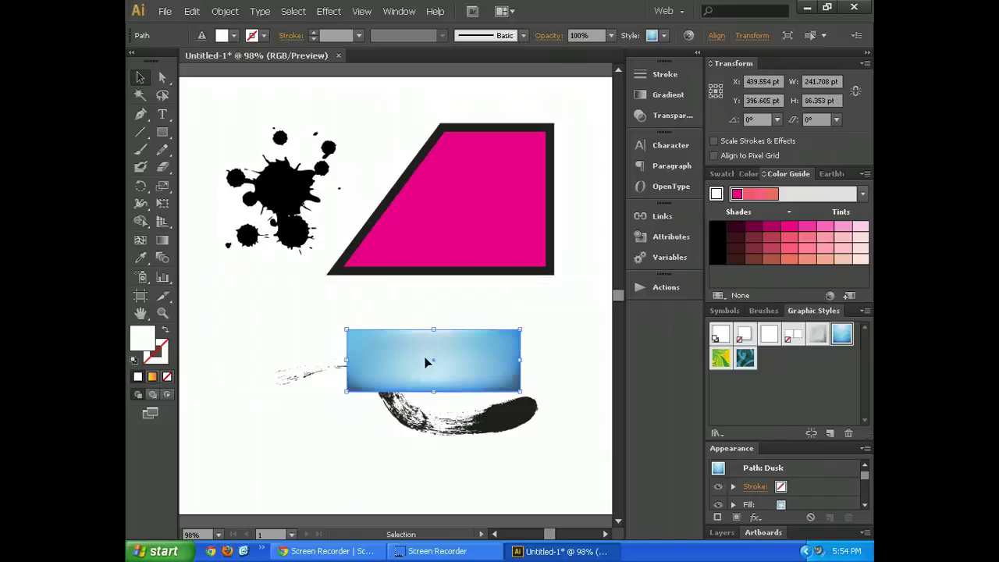
pyautogui.moveTo(424, 362); pyautogui.dragTo(393, 324)
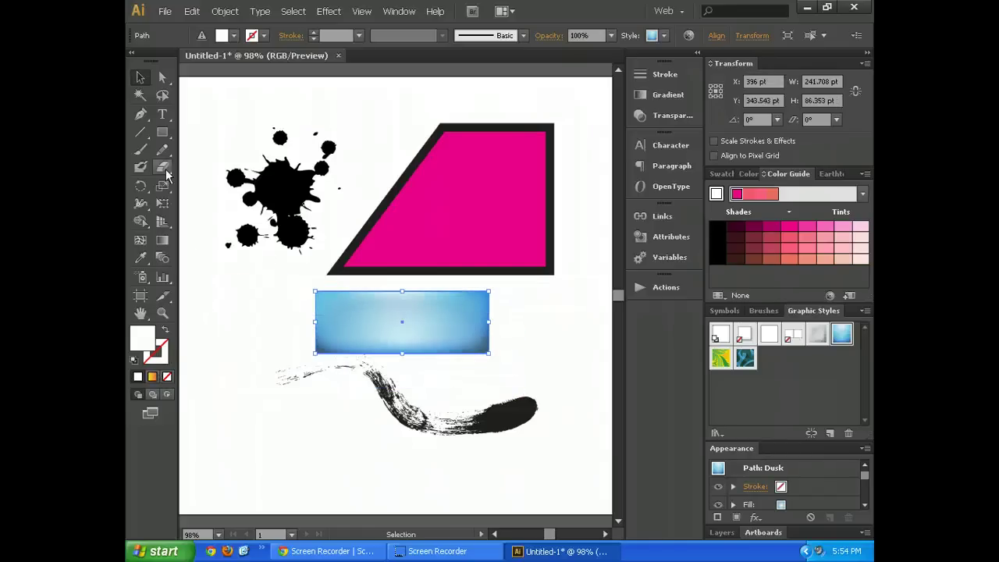
# Set the bar's fill to CMYK Magenta from the fill swatches.
pyautogui.click(232, 36)
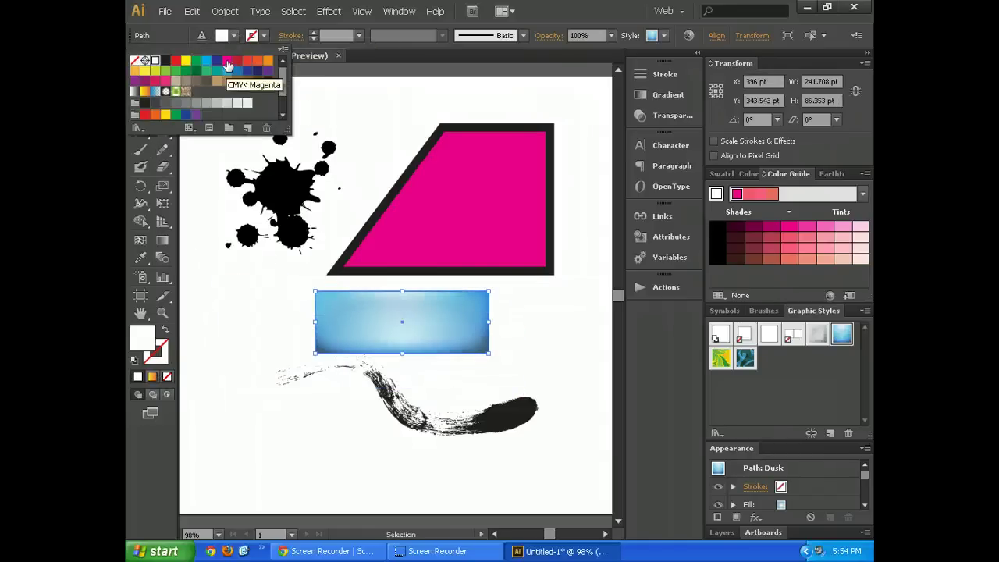
pyautogui.click(226, 60)
pyautogui.click(542, 337)
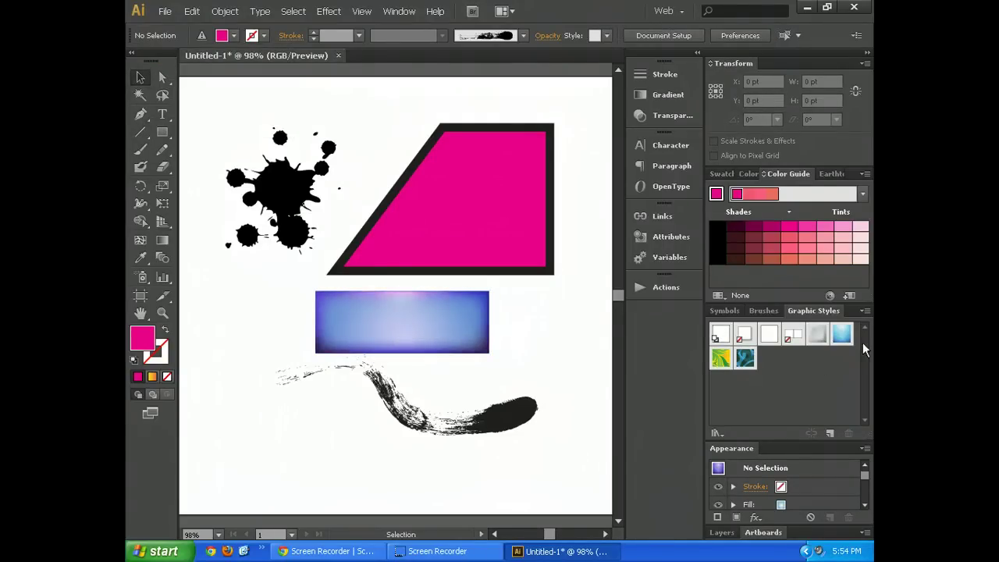
pyautogui.click(486, 331)
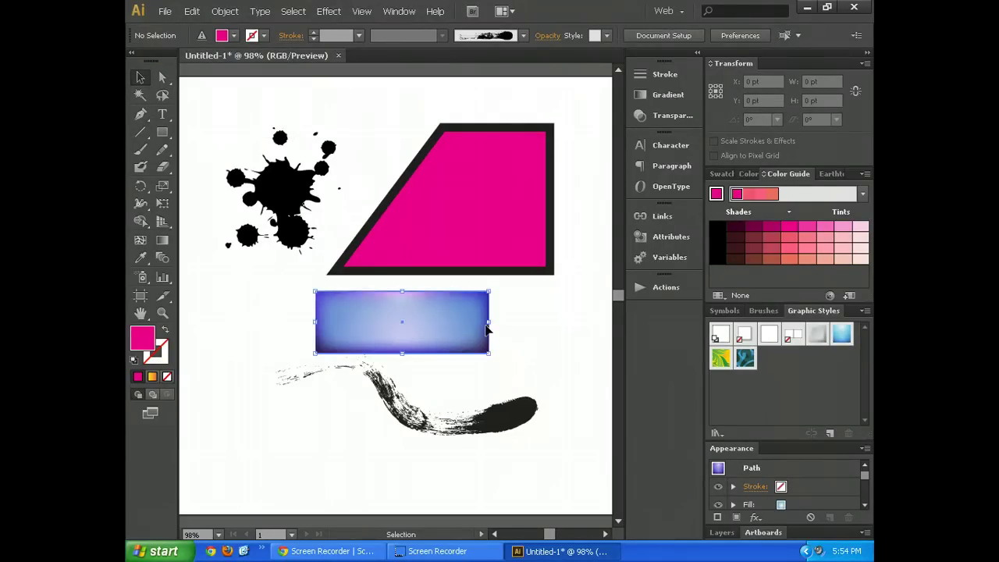
# Change the bar's fill to green using the Color Picker.
pyautogui.doubleClick(143, 338)
pyautogui.click(524, 295)
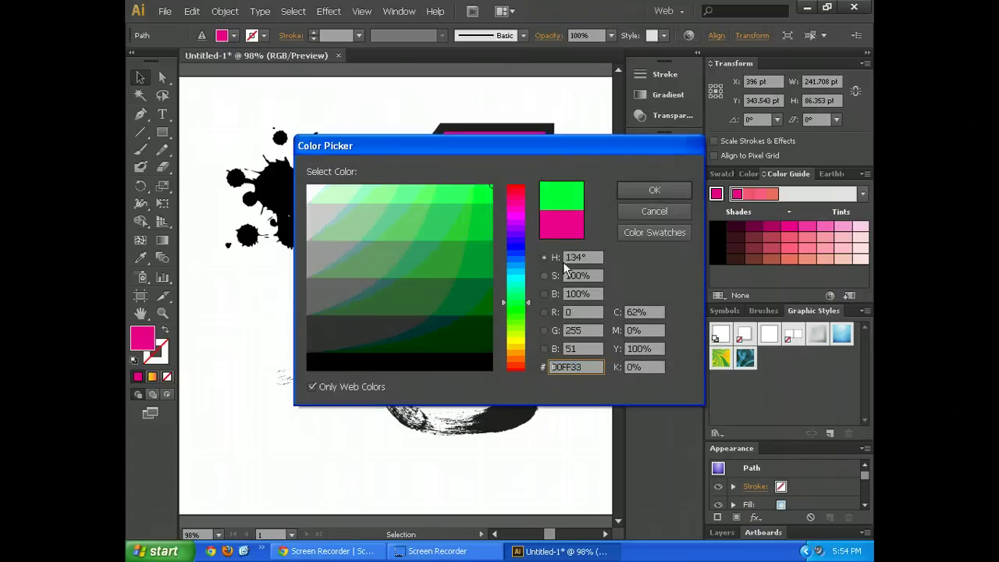
pyautogui.click(652, 191)
pyautogui.click(606, 346)
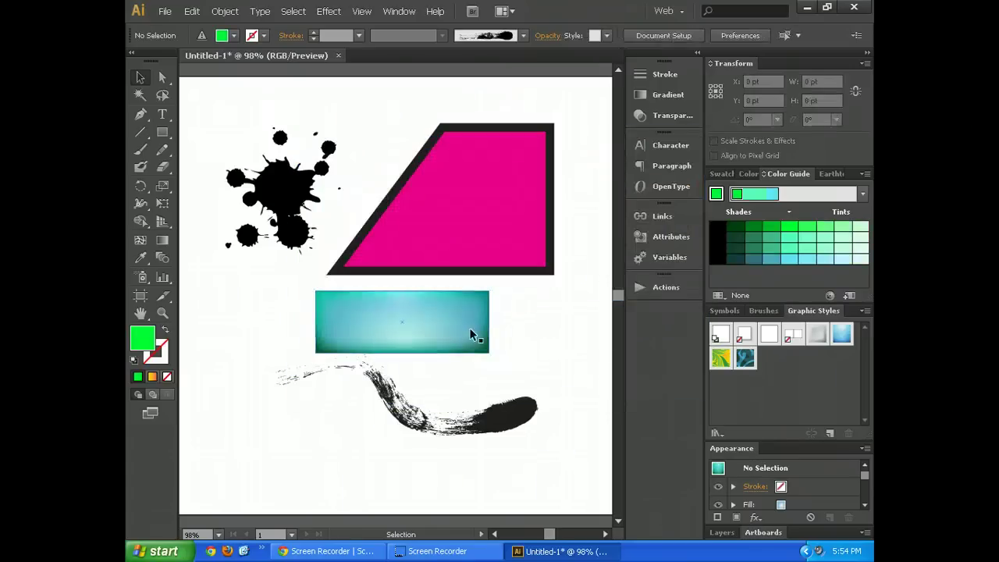
pyautogui.click(456, 333)
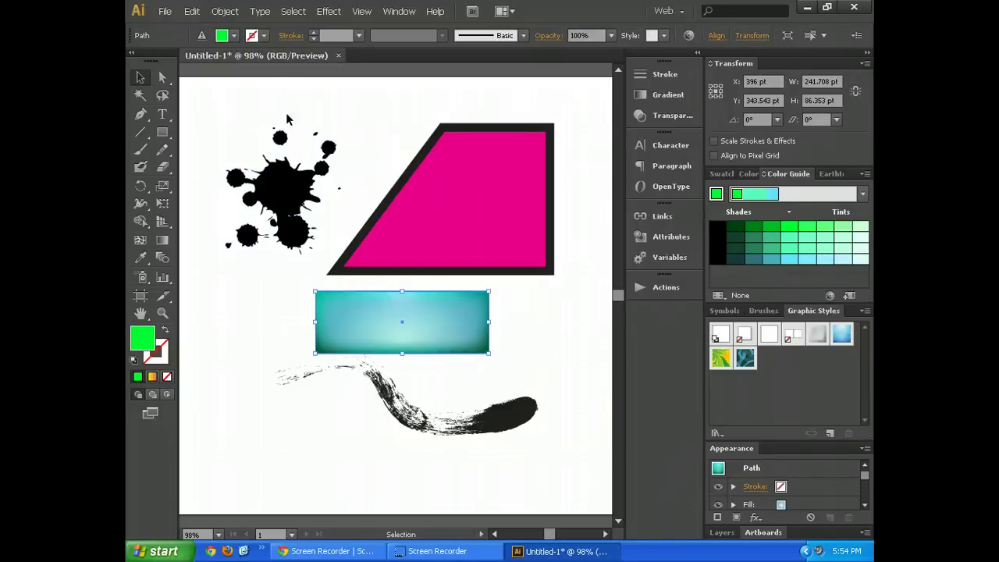
# Switch the bar's fill to red, then delete the bar.
pyautogui.click(233, 35)
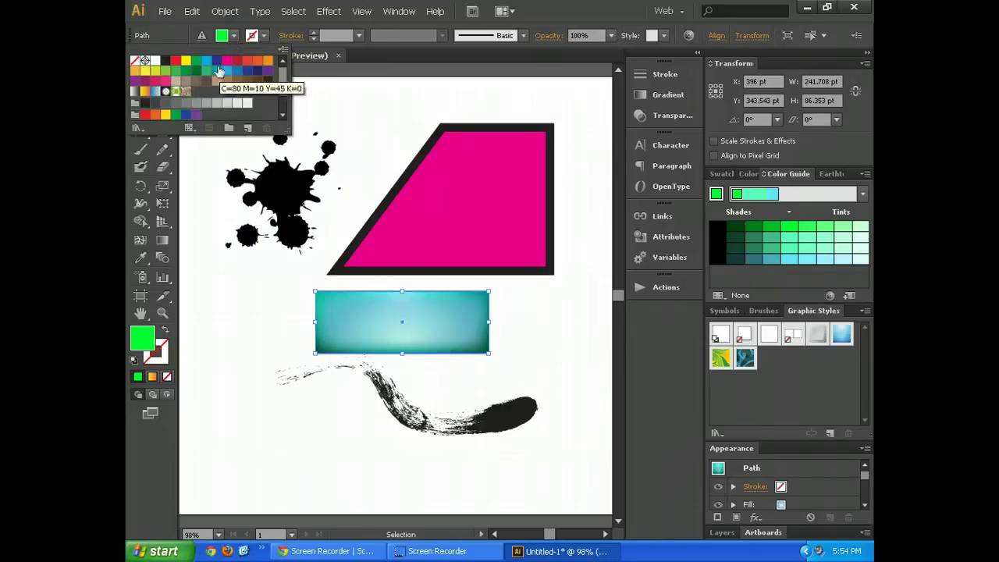
pyautogui.click(175, 60)
pyautogui.click(520, 351)
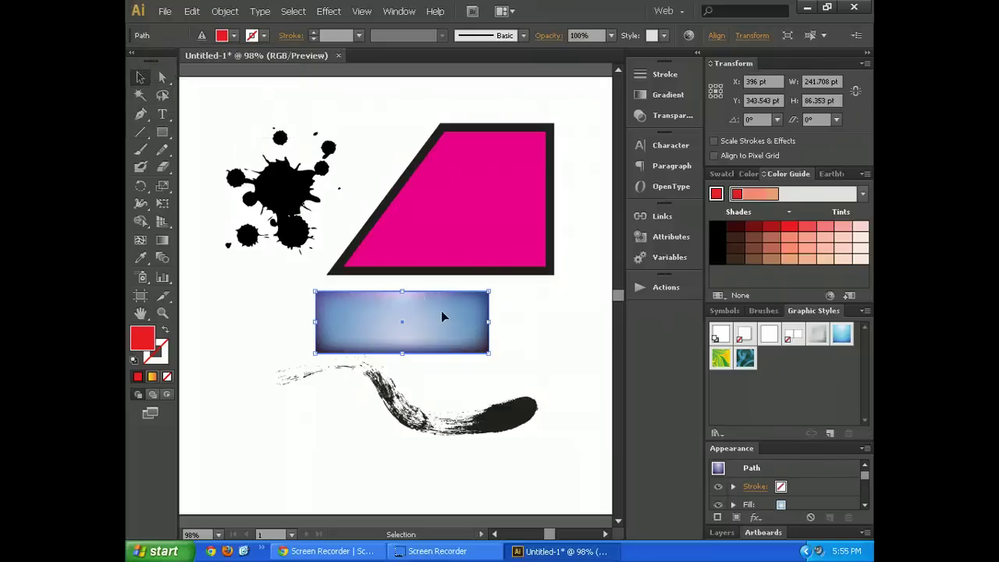
pyautogui.click(570, 345)
pyautogui.click(449, 337)
pyautogui.press('Delete')
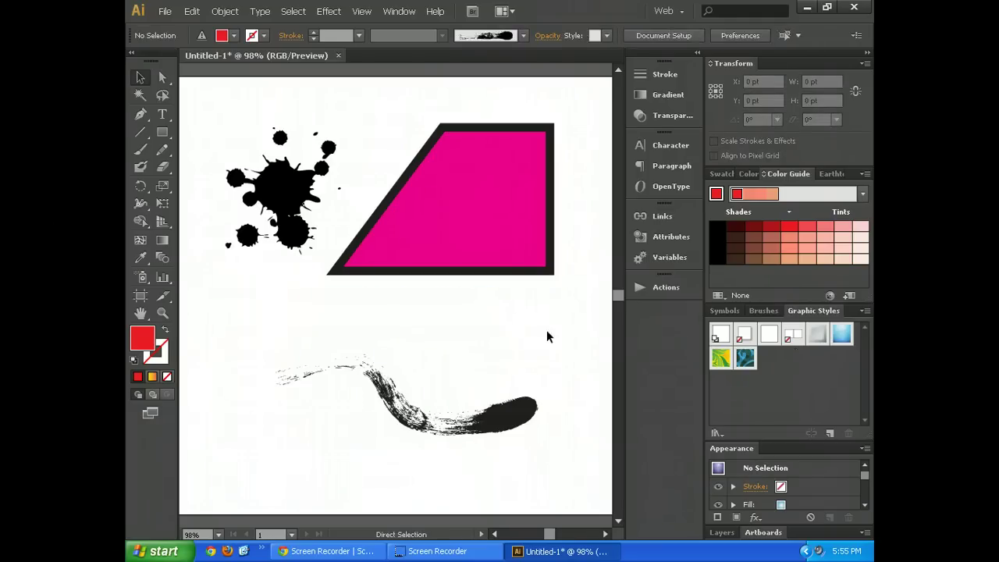
# Restore the deleted bar and move it to the artboard's bottom-left.
pyautogui.hotkey('ctrl', 'z')
pyautogui.moveTo(470, 321); pyautogui.dragTo(349, 470)
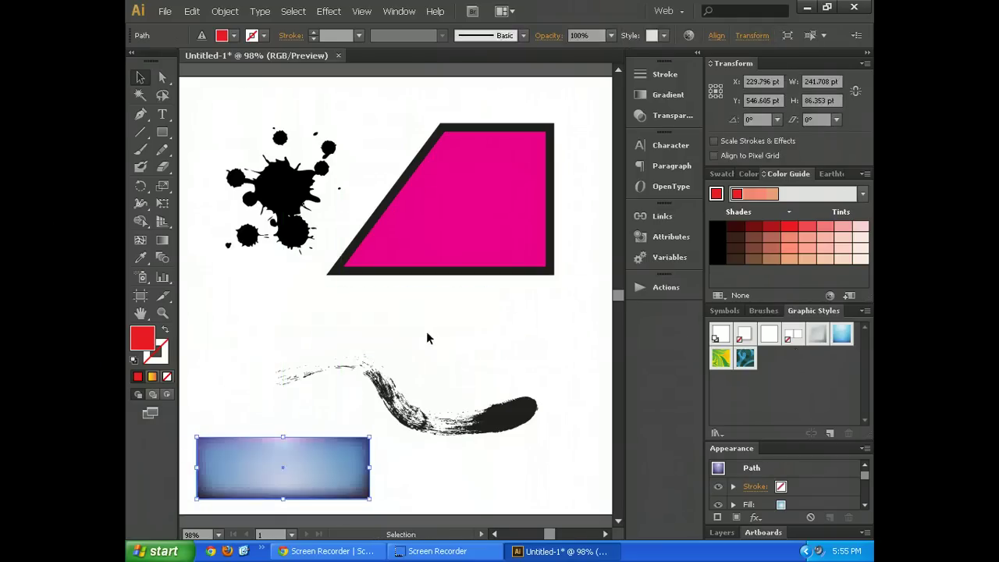
pyautogui.click(426, 338)
# Browse the Symbols, Brushes and Graphic Styles libraries, then inspect the trapezoid's 12 pt stroke and pink fill.
pyautogui.click(732, 310)
pyautogui.click(762, 309)
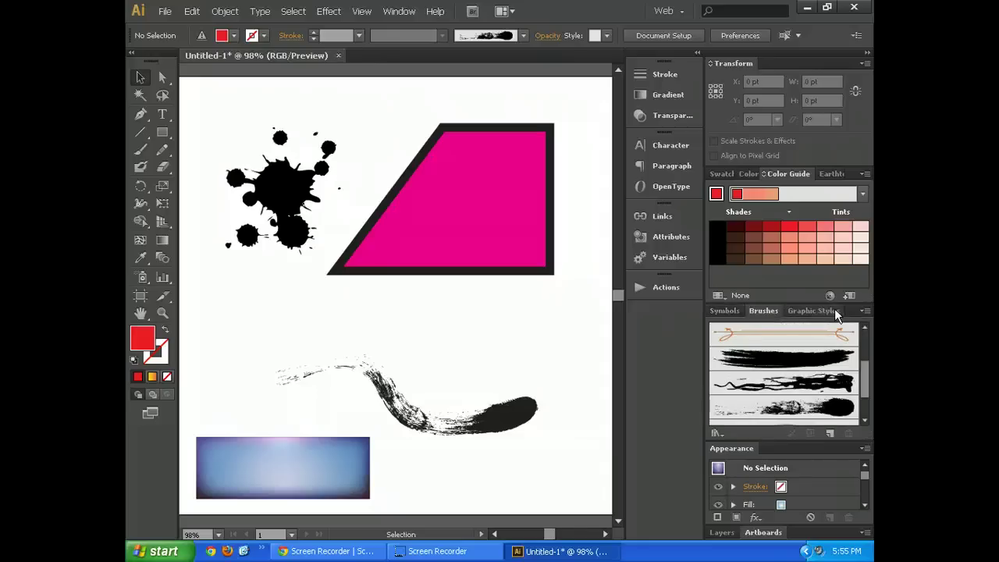
pyautogui.click(834, 310)
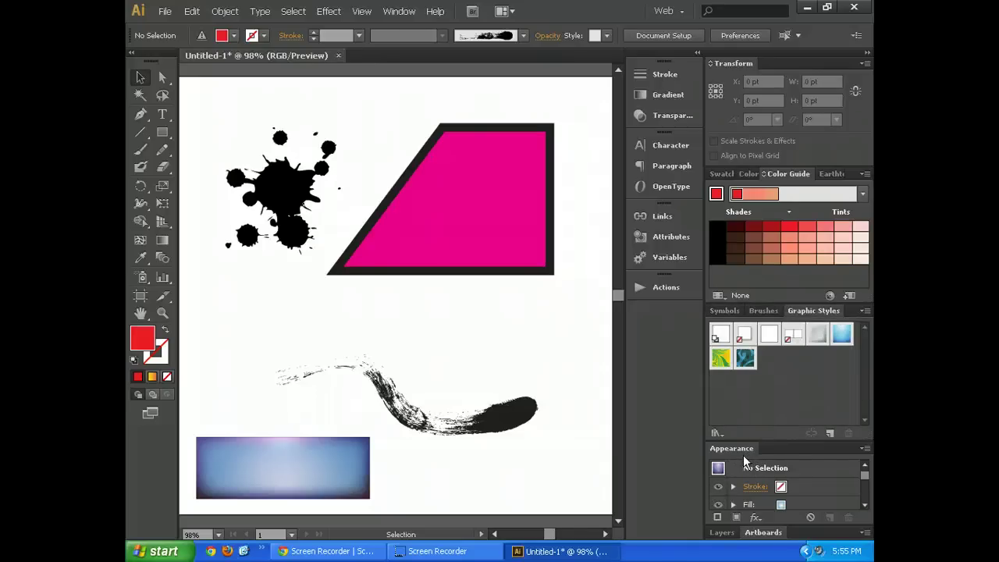
pyautogui.click(505, 259)
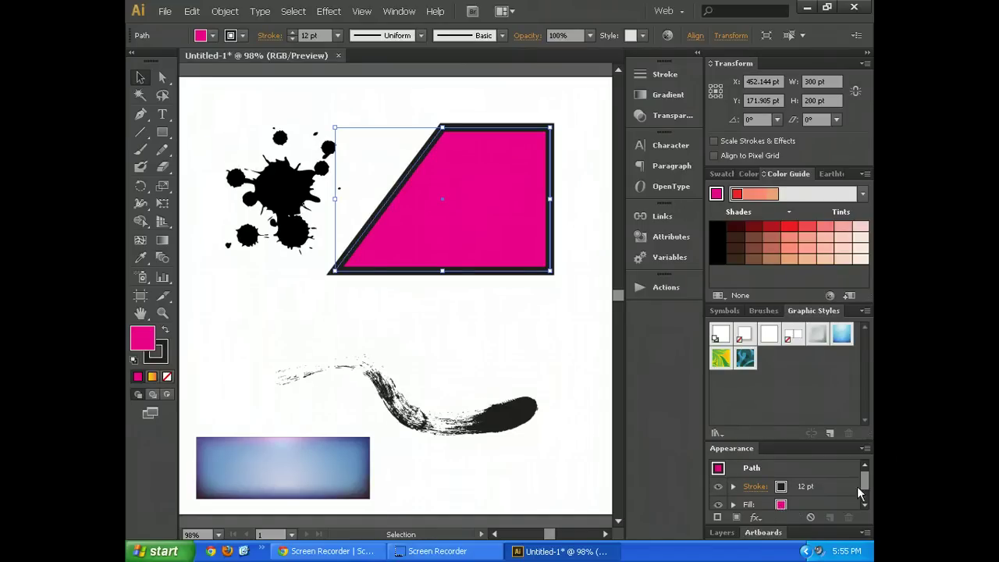
pyautogui.scroll(-1, 865, 487)
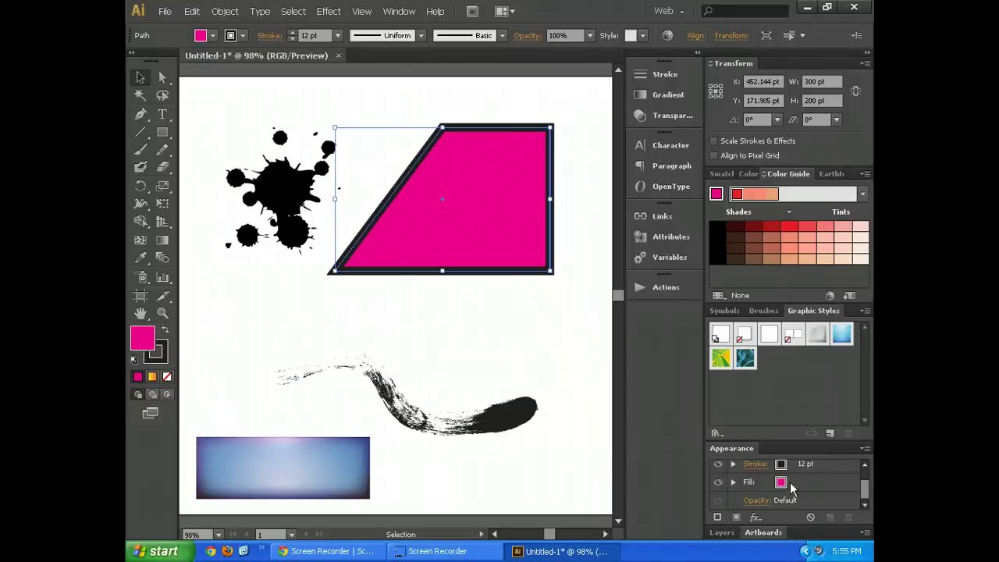
# Float the Artboards panel out of the dock and close it.
pyautogui.click(726, 534)
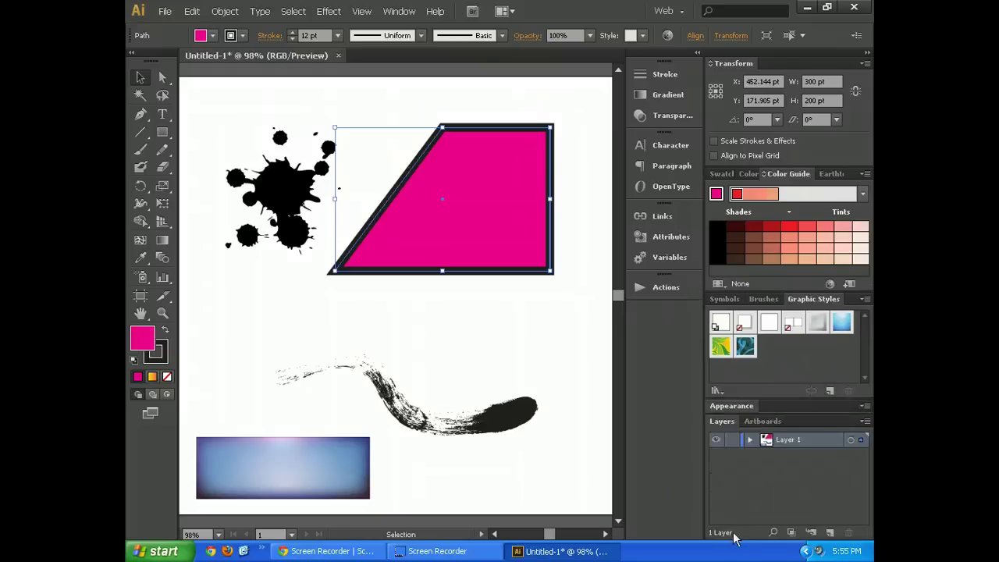
pyautogui.click(763, 422)
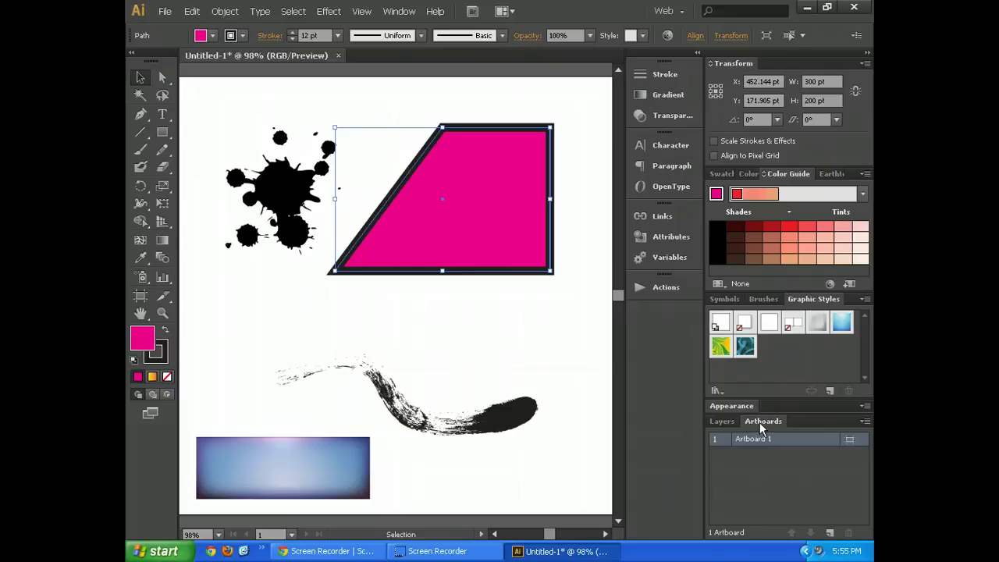
pyautogui.moveTo(755, 421); pyautogui.dragTo(617, 390)
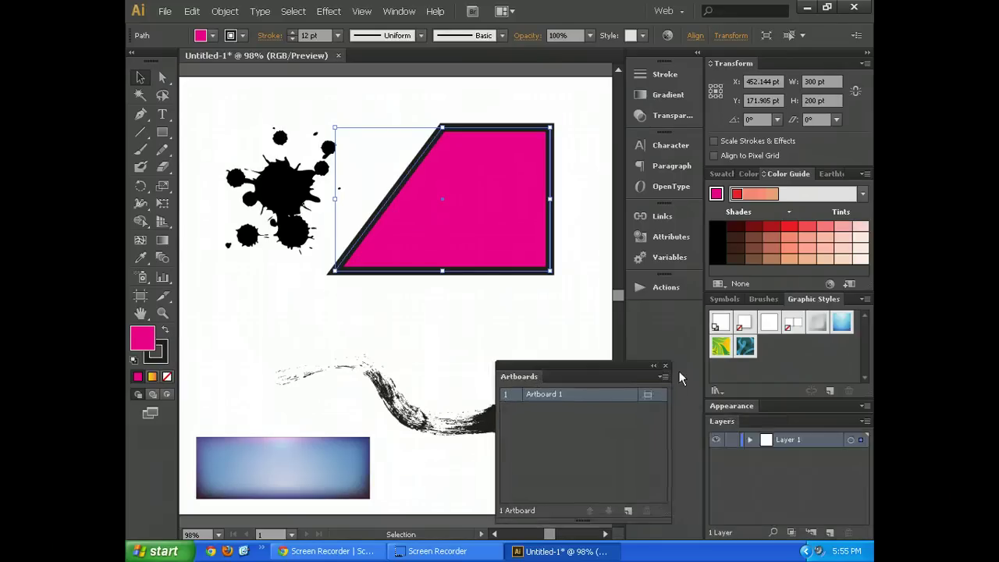
pyautogui.click(665, 366)
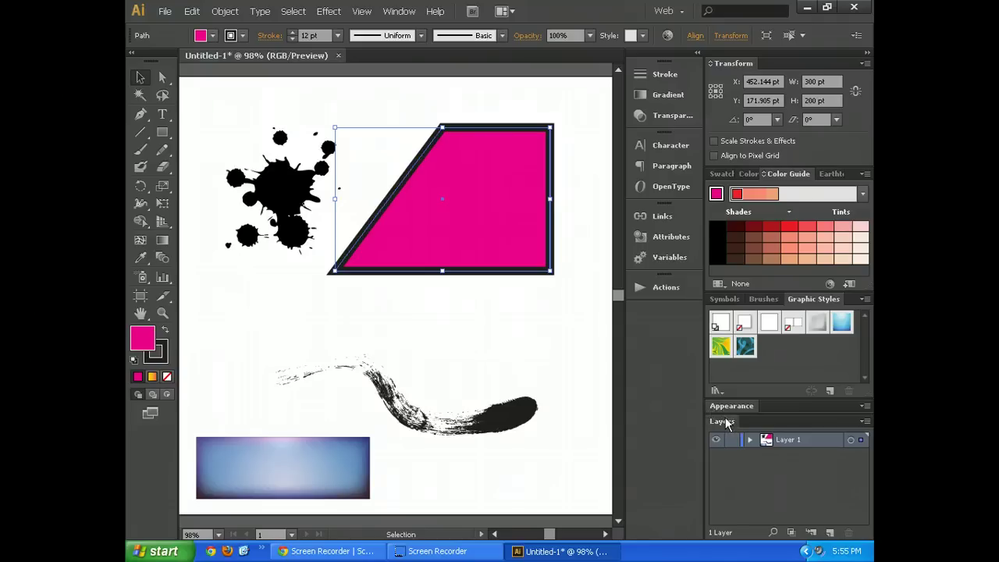
# Group Appearance with Layers in one panel, ordered Layers | Appearance.
pyautogui.moveTo(716, 421); pyautogui.dragTo(763, 420)
pyautogui.moveTo(771, 408); pyautogui.dragTo(771, 411)
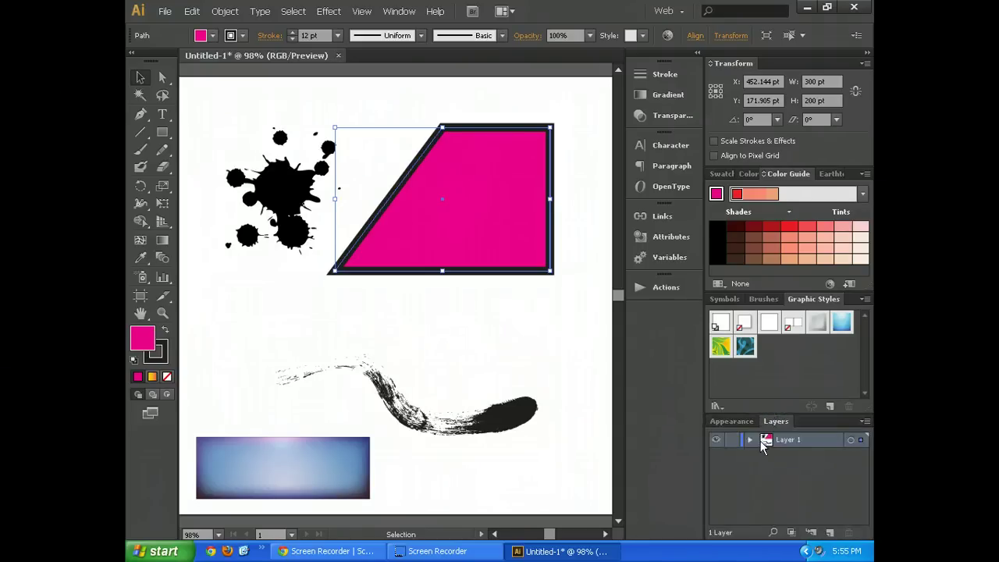
pyautogui.click(746, 421)
pyautogui.click(767, 422)
pyautogui.click(737, 422)
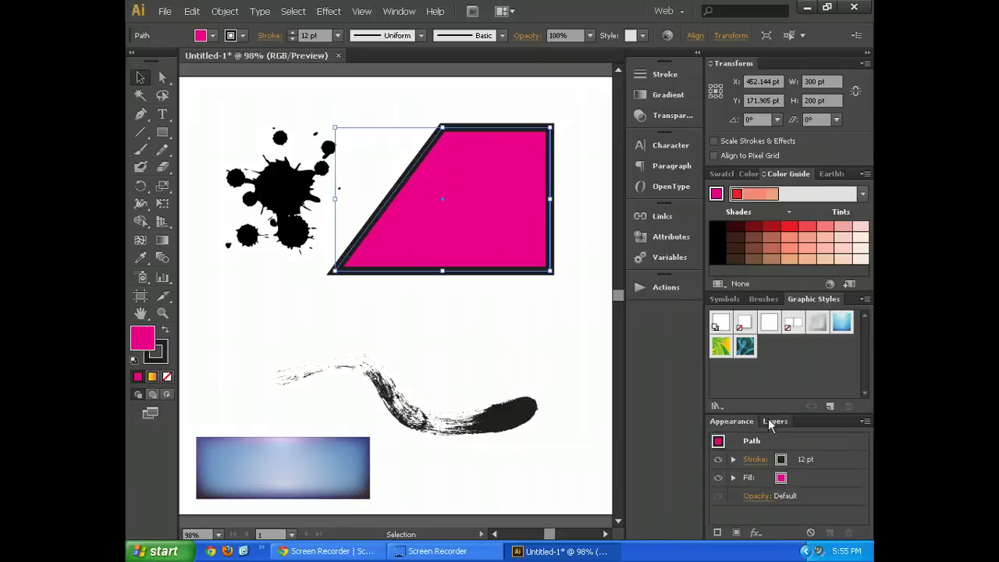
pyautogui.click(757, 422)
pyautogui.moveTo(756, 423); pyautogui.dragTo(722, 425)
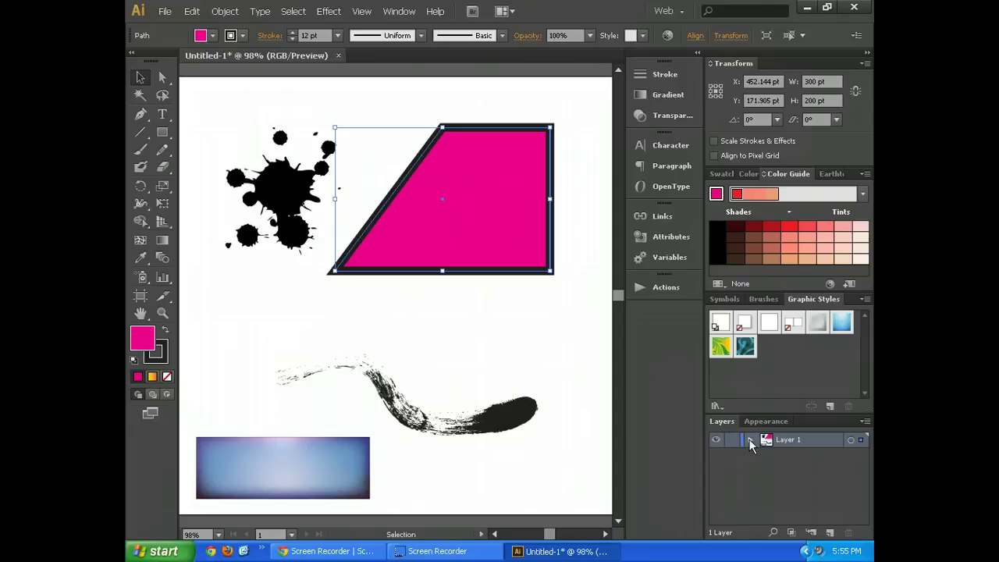
# Expand Layer 1 to review its four objects, then collapse it.
pyautogui.click(751, 441)
pyautogui.click(751, 441)
pyautogui.click(750, 440)
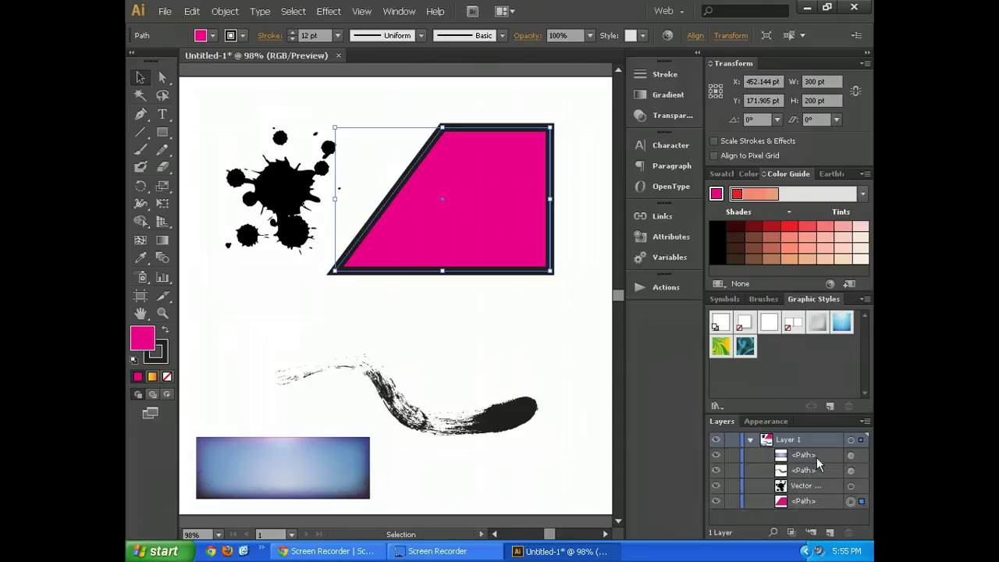
pyautogui.moveTo(815, 502); pyautogui.dragTo(802, 473)
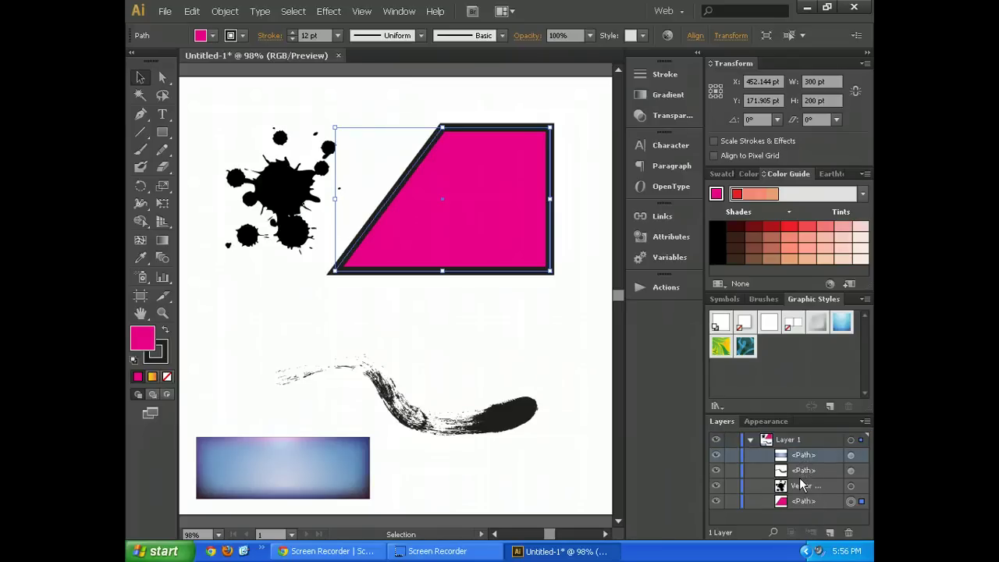
pyautogui.click(750, 440)
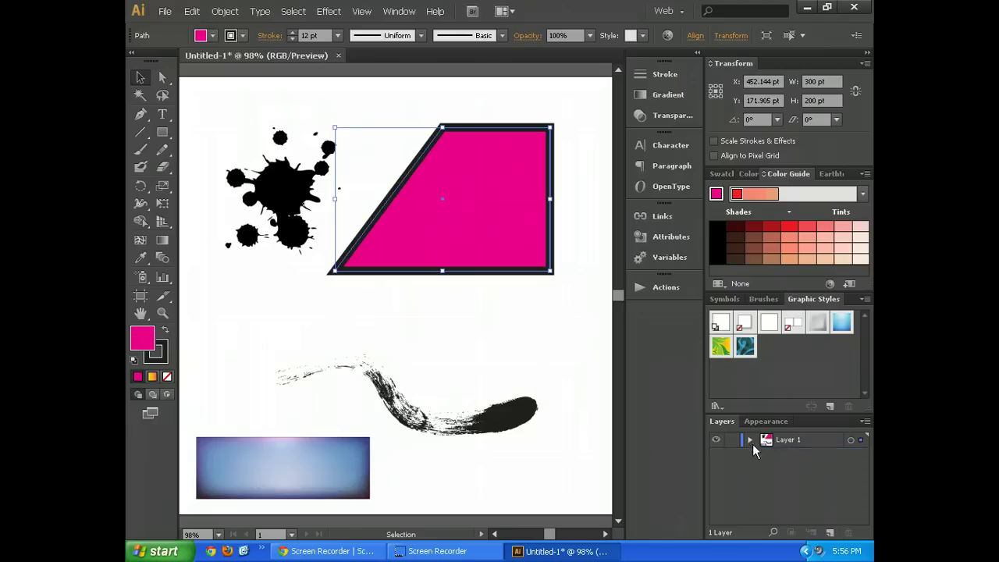
# Try a dashed outline on the trapezoid with both dash-alignment options.
pyautogui.click(671, 74)
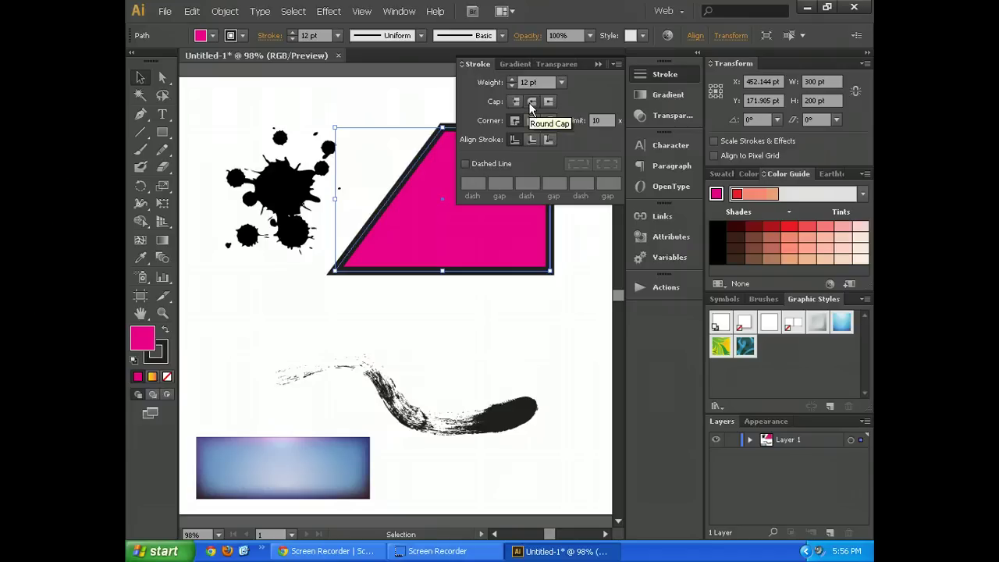
pyautogui.click(466, 164)
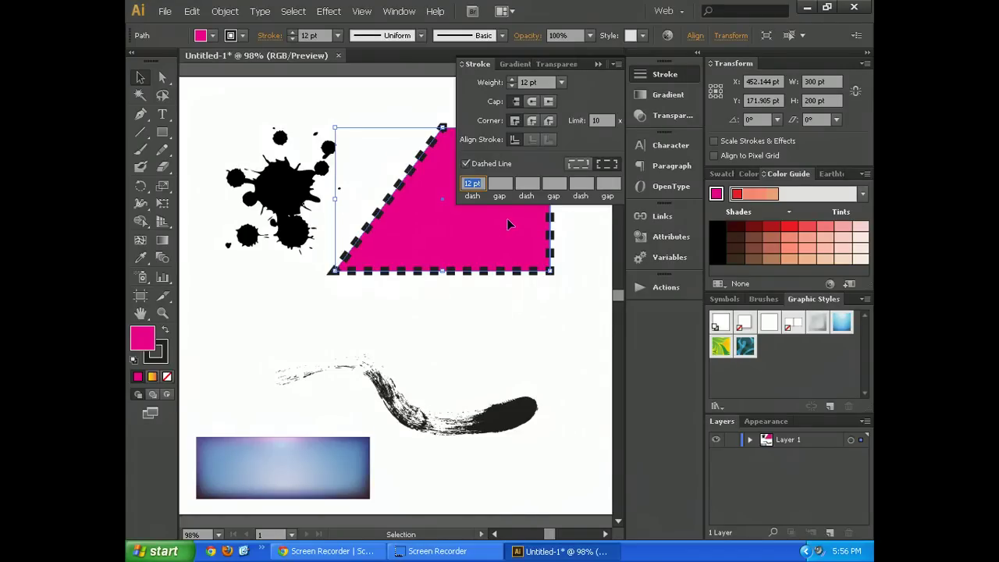
pyautogui.click(599, 165)
pyautogui.click(581, 165)
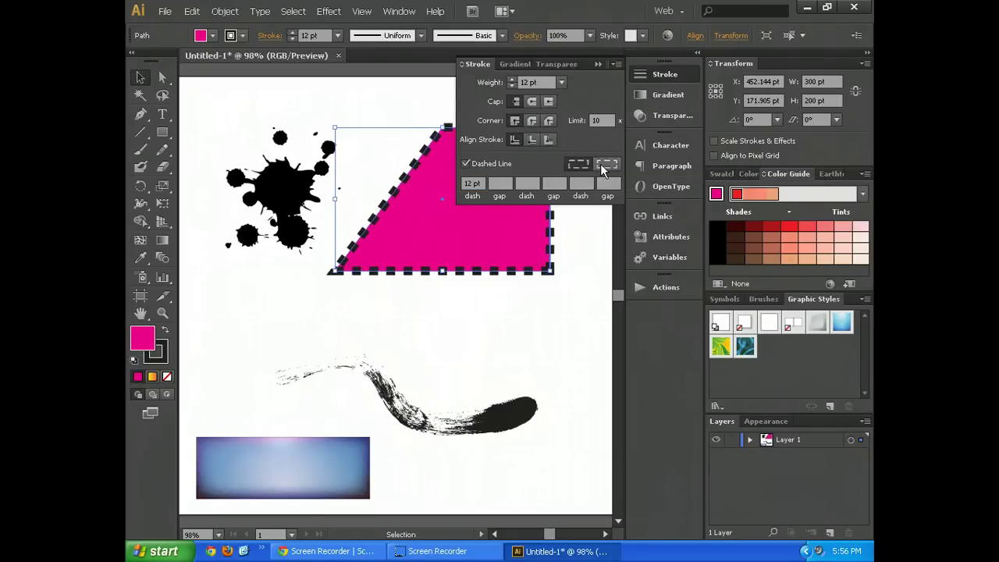
pyautogui.click(603, 164)
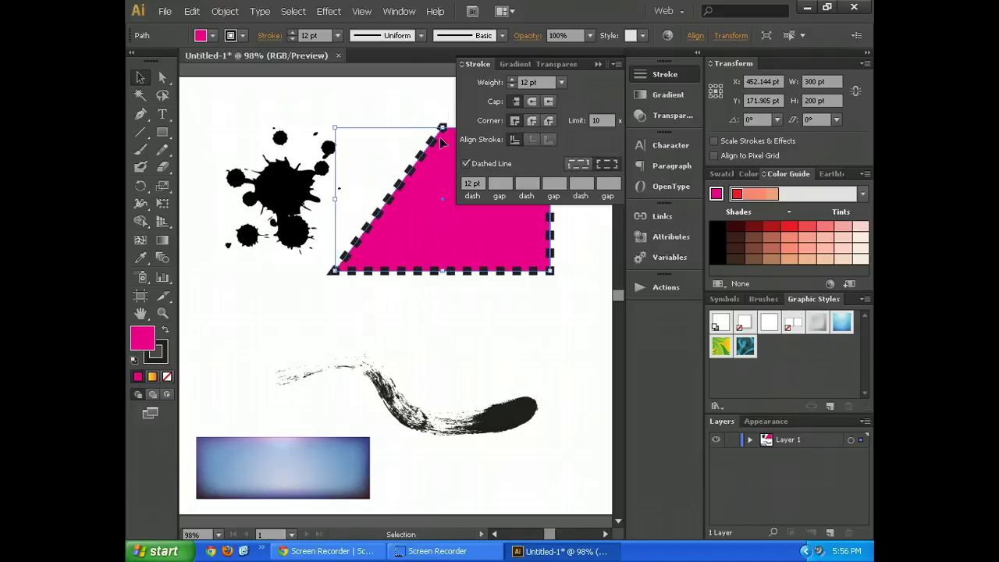
pyautogui.click(522, 303)
pyautogui.click(596, 63)
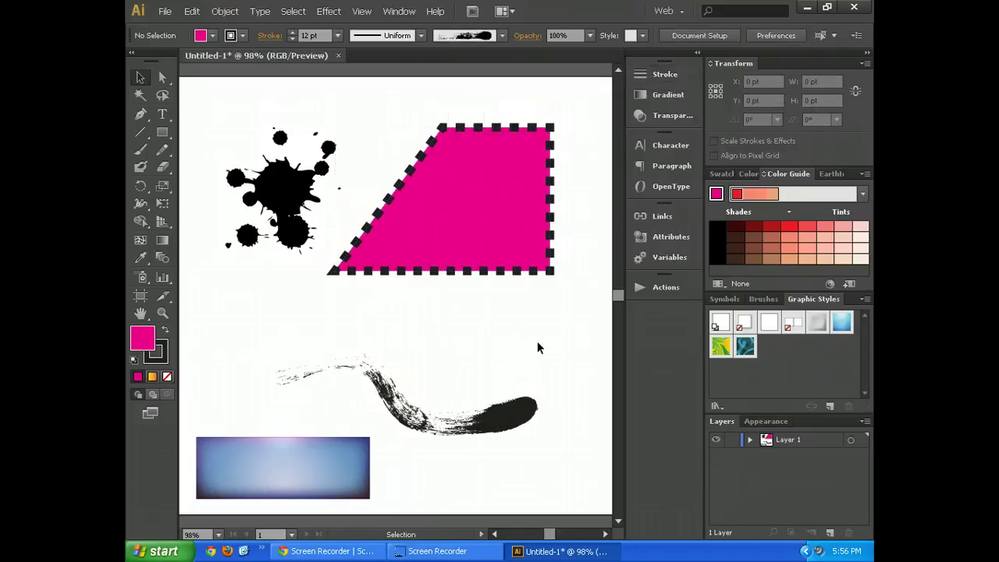
# Return the trapezoid's 12 pt outline to a solid stroke.
pyautogui.click(551, 224)
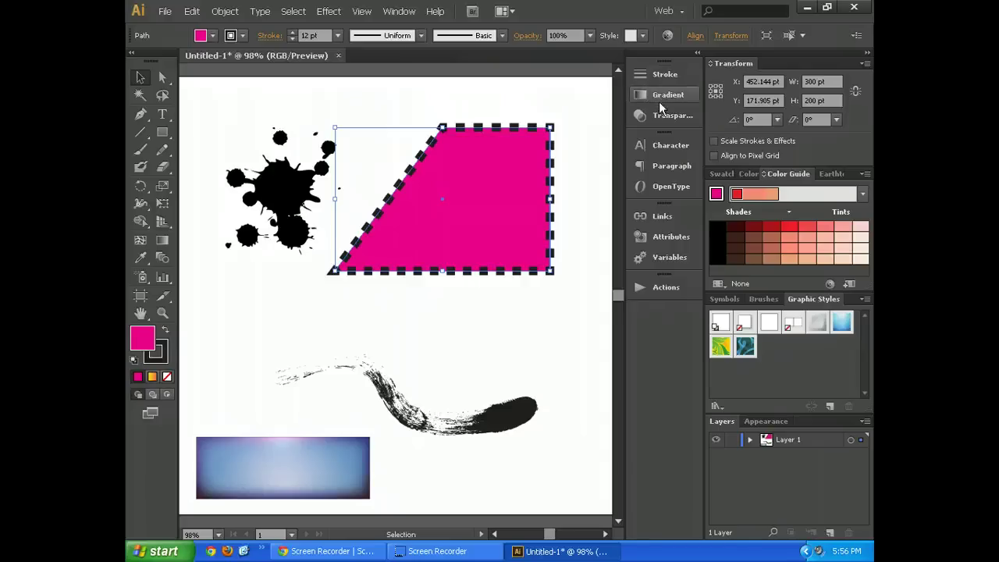
pyautogui.click(662, 74)
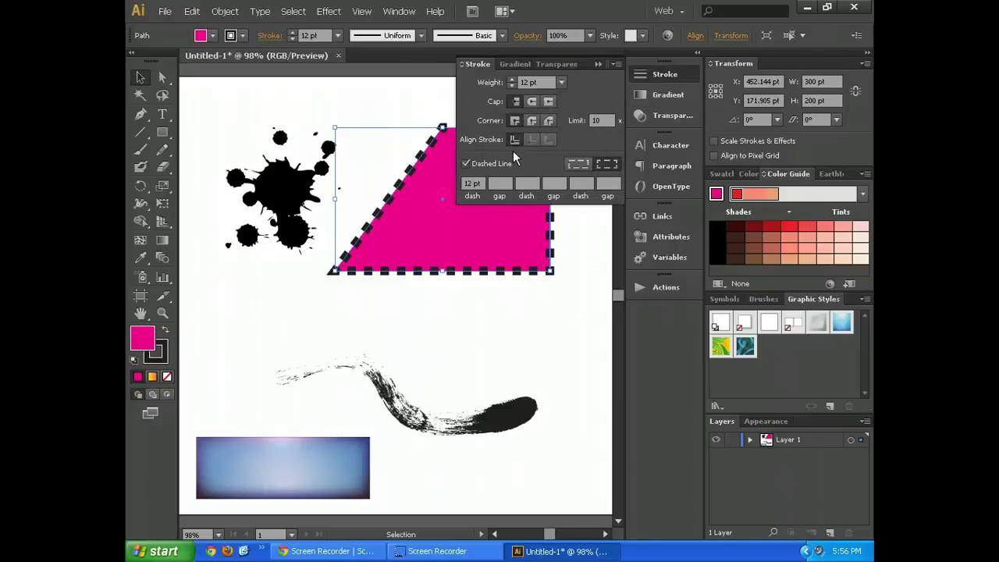
pyautogui.click(466, 163)
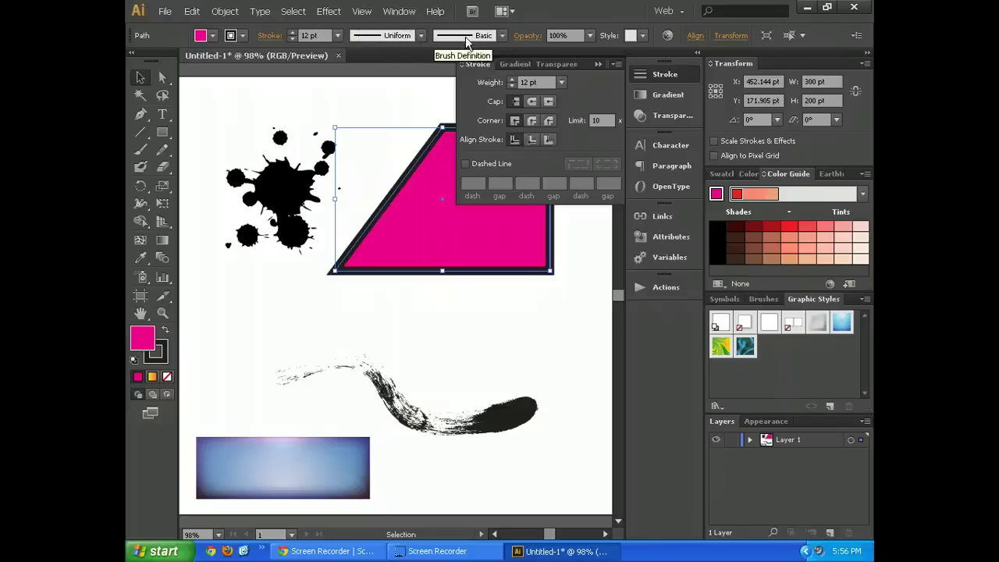
# Fill the trapezoid with a yellow-orange linear gradient.
pyautogui.click(512, 63)
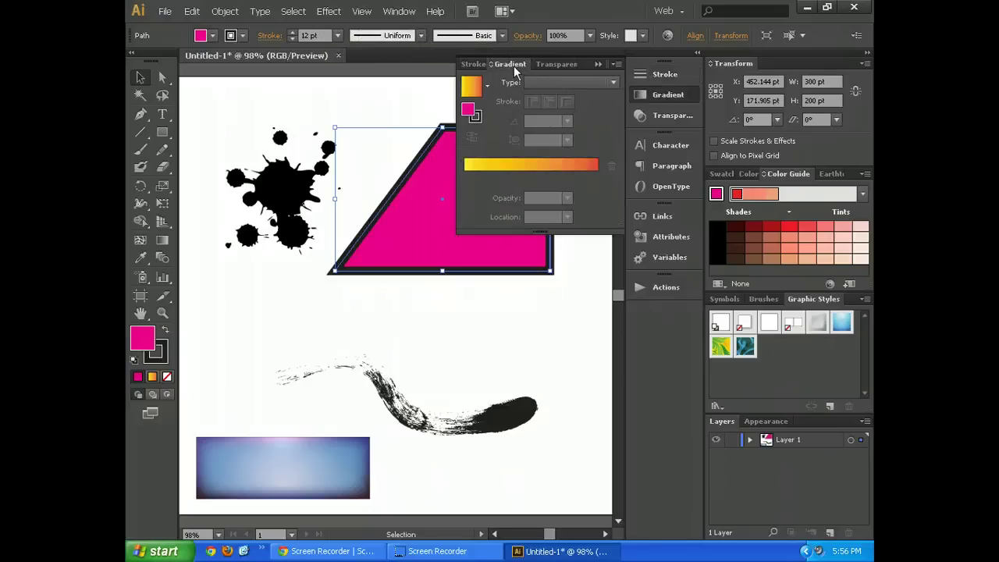
pyautogui.click(476, 91)
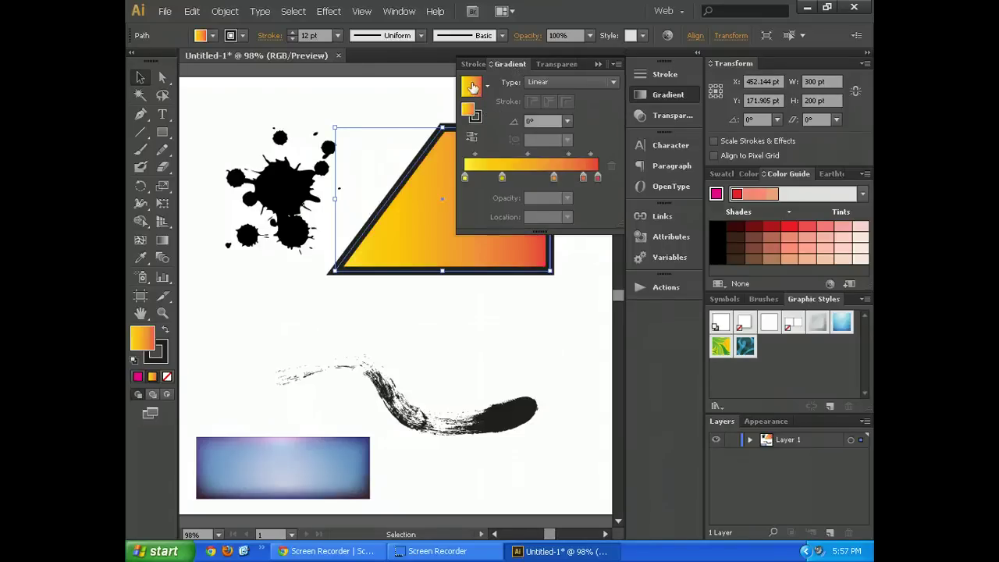
pyautogui.click(512, 295)
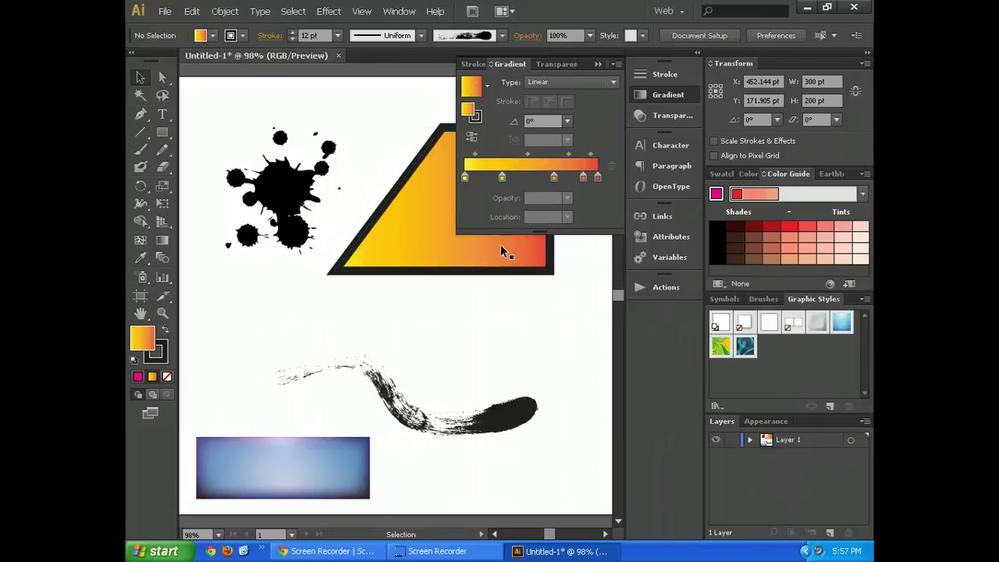
# Set the trapezoid's opacity to 50%.
pyautogui.click(545, 63)
pyautogui.click(507, 160)
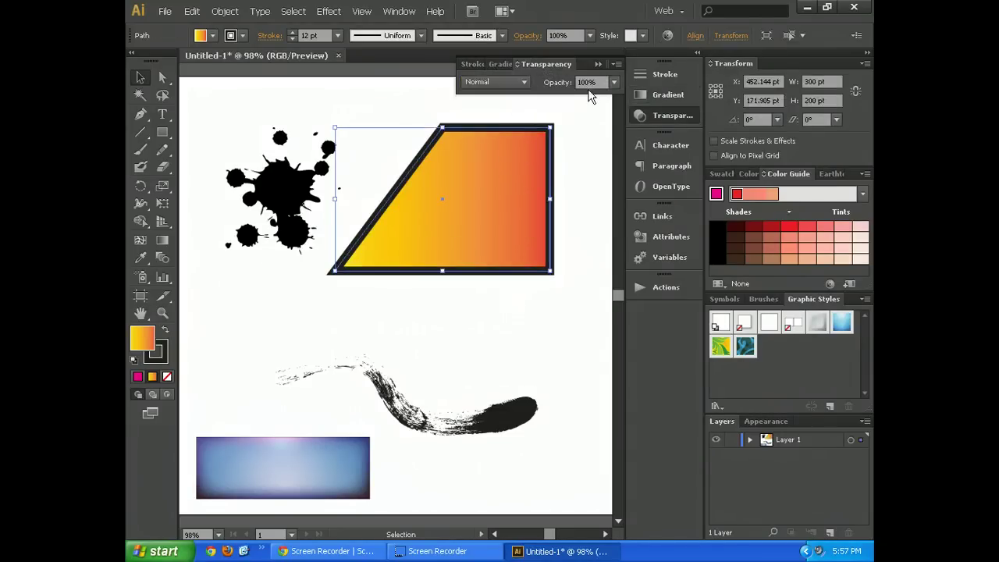
pyautogui.moveTo(596, 83); pyautogui.dragTo(559, 85)
pyautogui.write('50')
pyautogui.press('Return')
# Move the ink splat onto the trapezoid and send it to the back.
pyautogui.moveTo(281, 199); pyautogui.dragTo(468, 201)
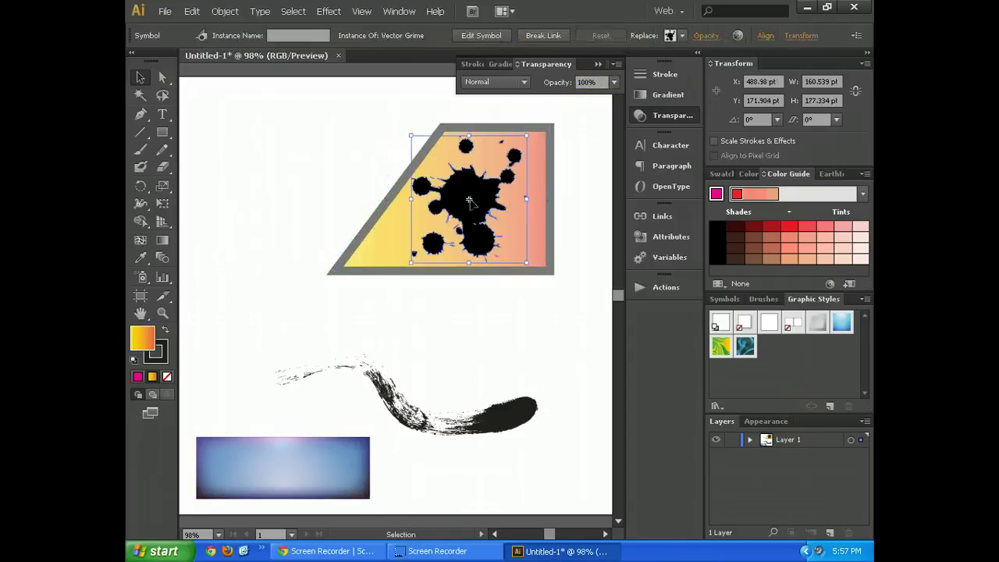
pyautogui.click(499, 350)
pyautogui.rightClick(490, 196)
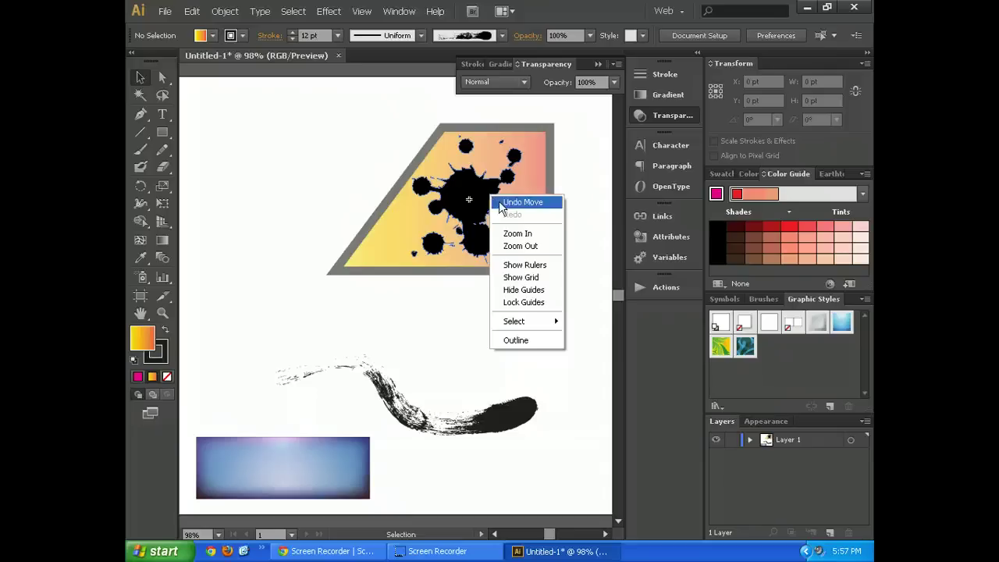
pyautogui.rightClick(461, 192)
pyautogui.moveTo(500, 281)
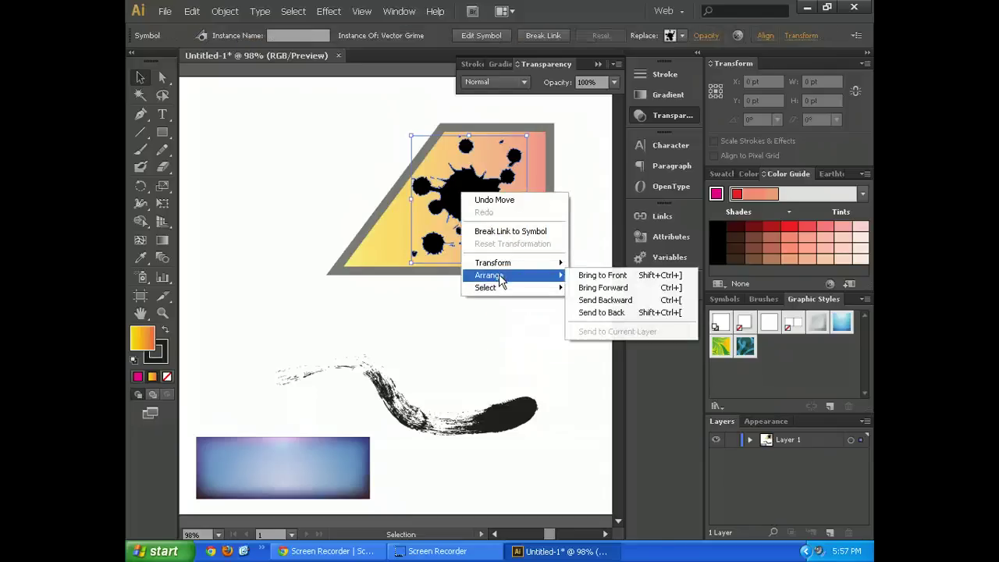
pyautogui.click(578, 312)
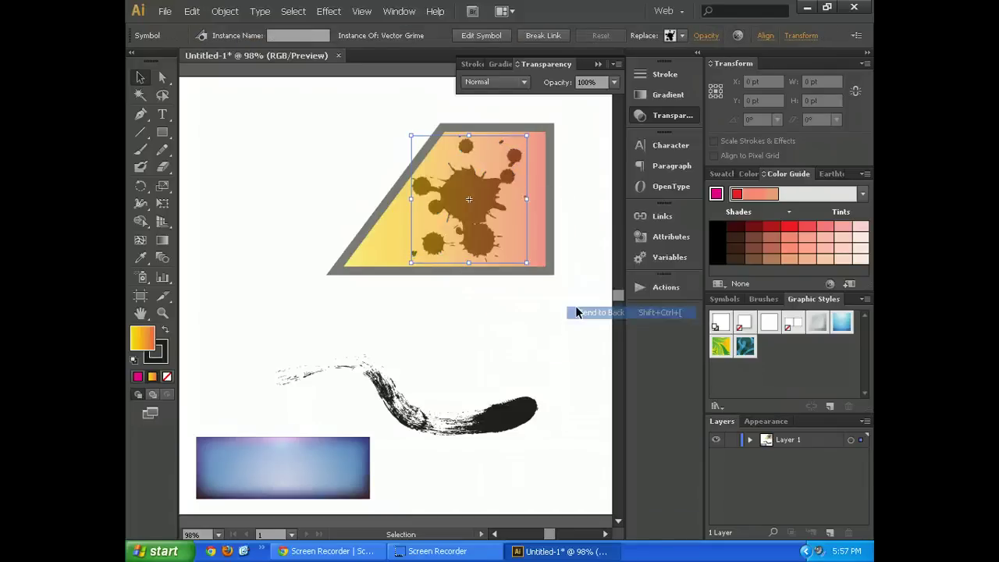
pyautogui.click(575, 305)
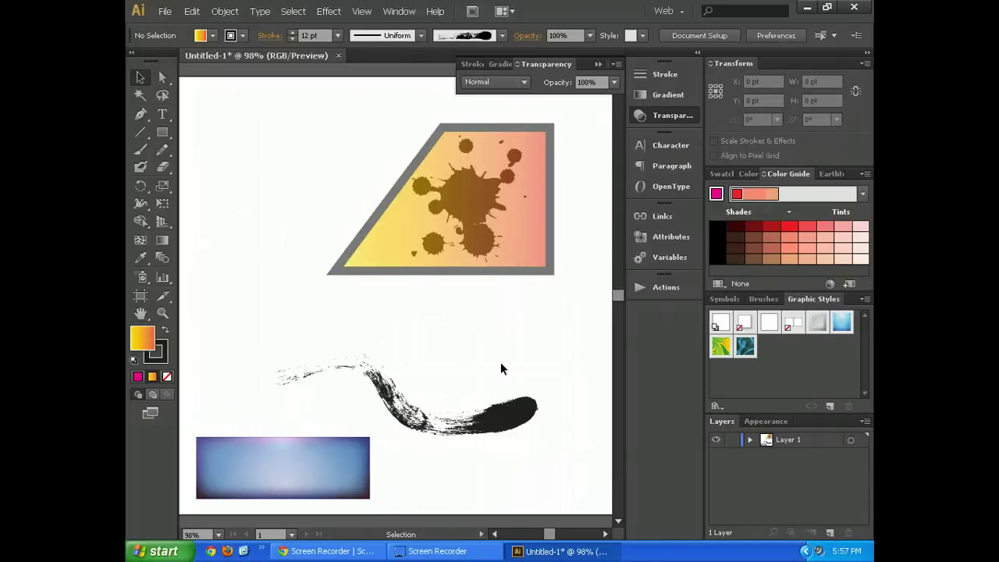
# Undo recent edits to the splat and trapezoid, discarding an accidentally pasted web address.
pyautogui.press('a')
pyautogui.hotkey('ctrl', 'z')
pyautogui.hotkey('ctrl', 'z')
pyautogui.hotkey('ctrl', 'z')
pyautogui.hotkey('ctrl', 'z')
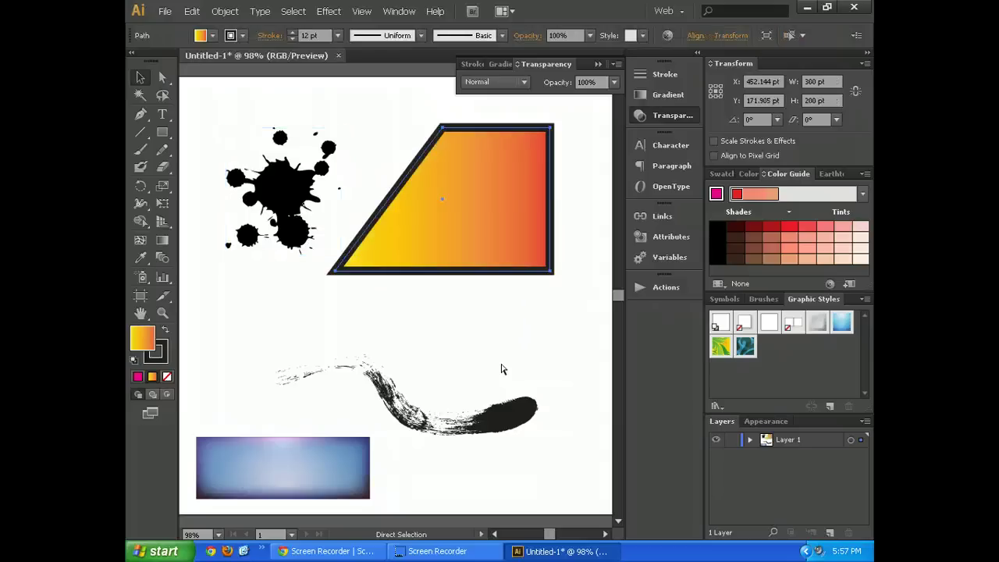
pyautogui.press('v')
pyautogui.click(495, 324)
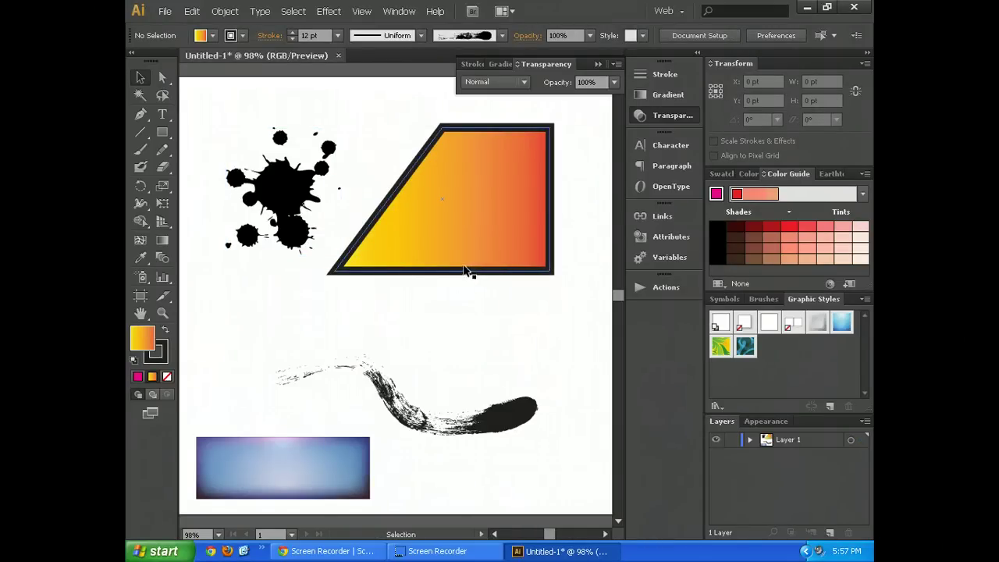
pyautogui.press('a')
pyautogui.hotkey('ctrl', 'v')
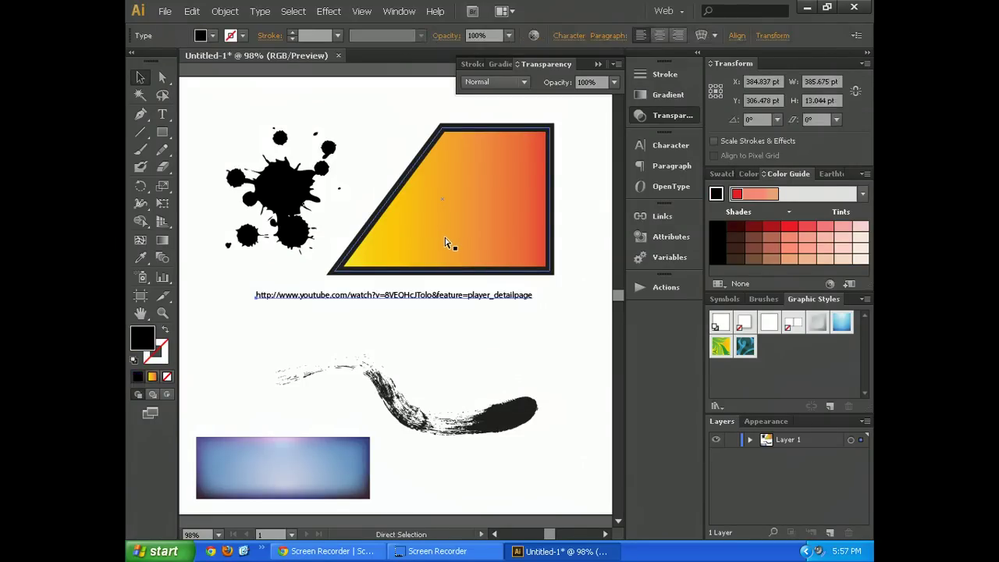
pyautogui.hotkey('ctrl', 'z')
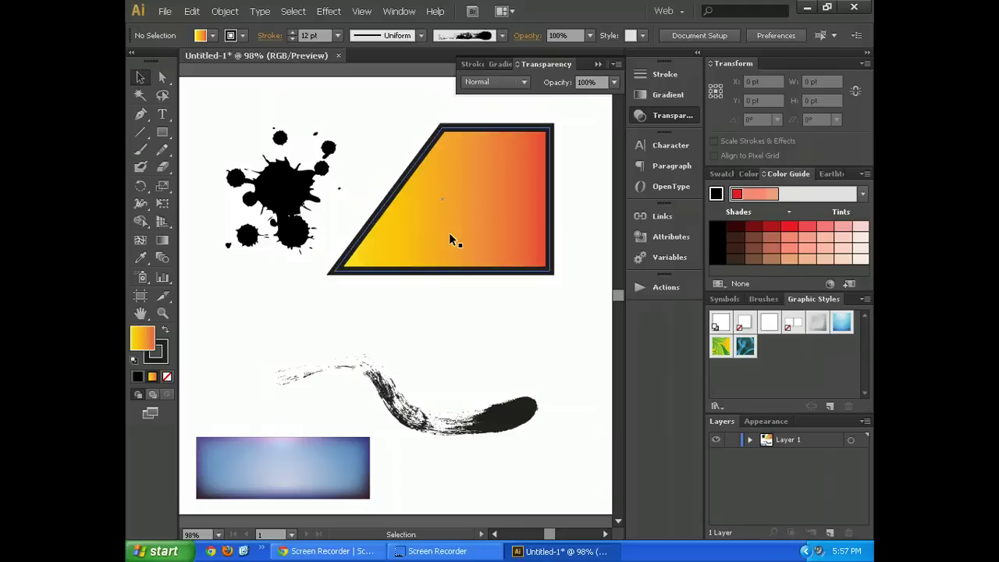
# Check the trapezoid path in Outline view, then return to full preview.
pyautogui.press('a')
pyautogui.hotkey('ctrl', 'y')
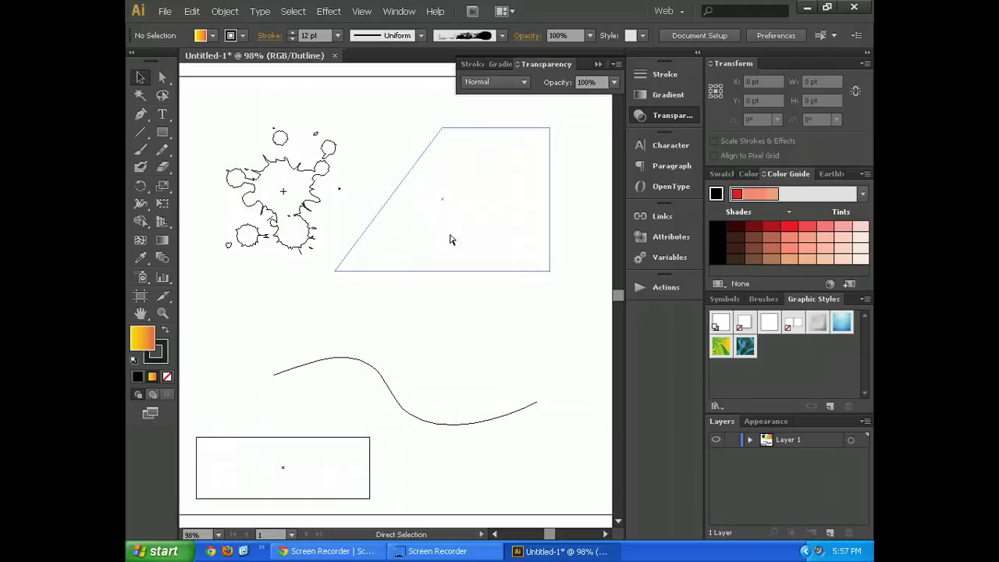
pyautogui.click(450, 240)
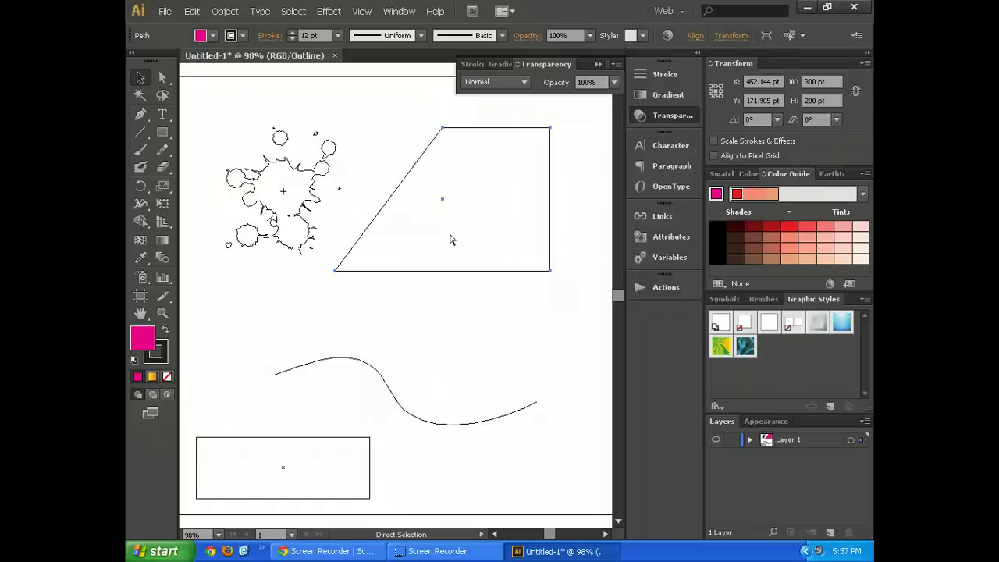
pyautogui.hotkey('ctrl', 'y')
pyautogui.hotkey('ctrl', 'y')
pyautogui.hotkey('ctrl', 'y')
pyautogui.hotkey('ctrl', 'y')
pyautogui.hotkey('ctrl', 'y')
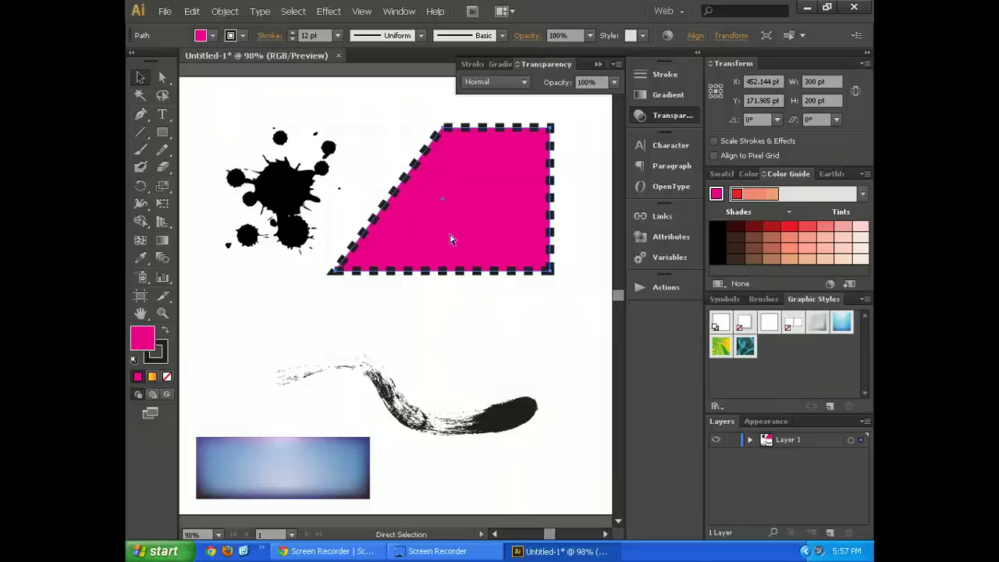
# Undo the remaining edit so the trapezoid is an opaque gradient with a solid dark border.
pyautogui.press('v')
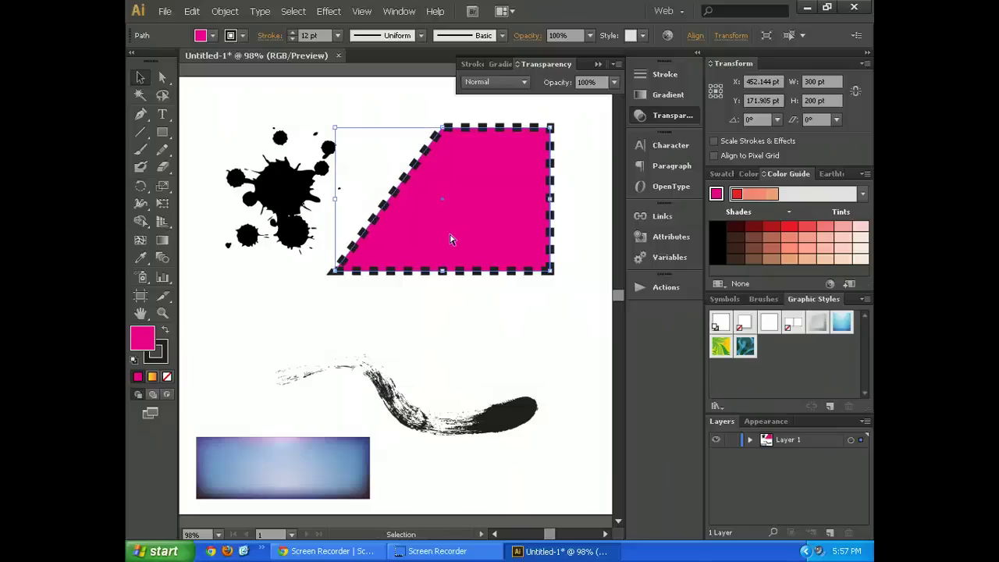
pyautogui.press('a')
pyautogui.hotkey('ctrl', 'z')
pyautogui.hotkey('ctrl', 'z')
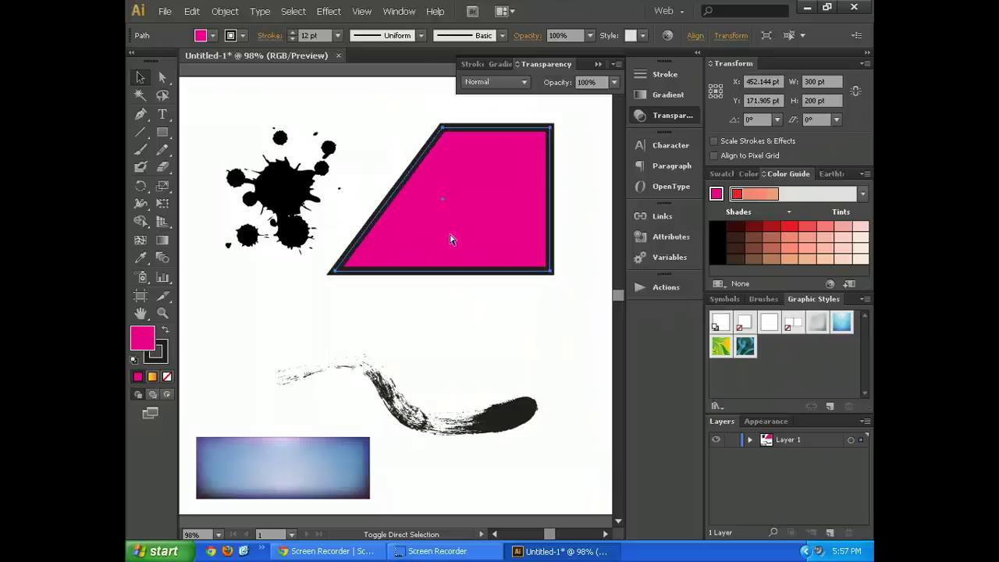
pyautogui.press('v')
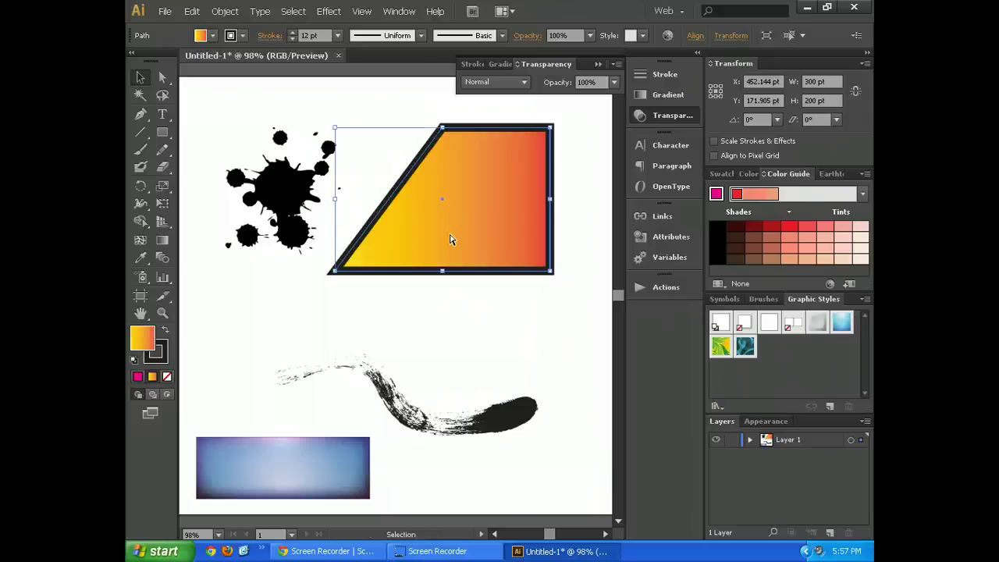
pyautogui.click(456, 361)
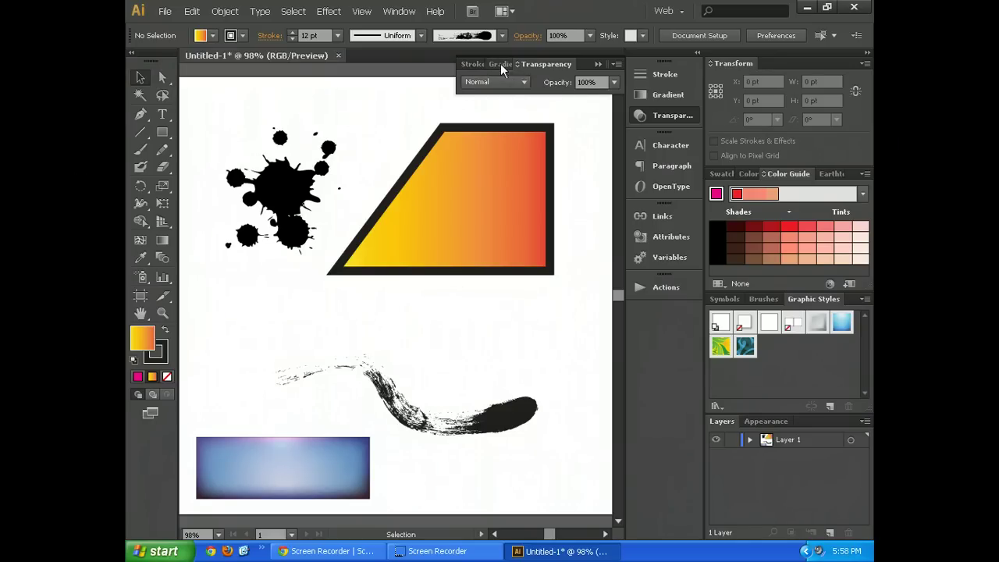
# Look through the Gradient and Transparency settings, then collapse the panel.
pyautogui.click(660, 95)
pyautogui.click(660, 117)
pyautogui.click(660, 114)
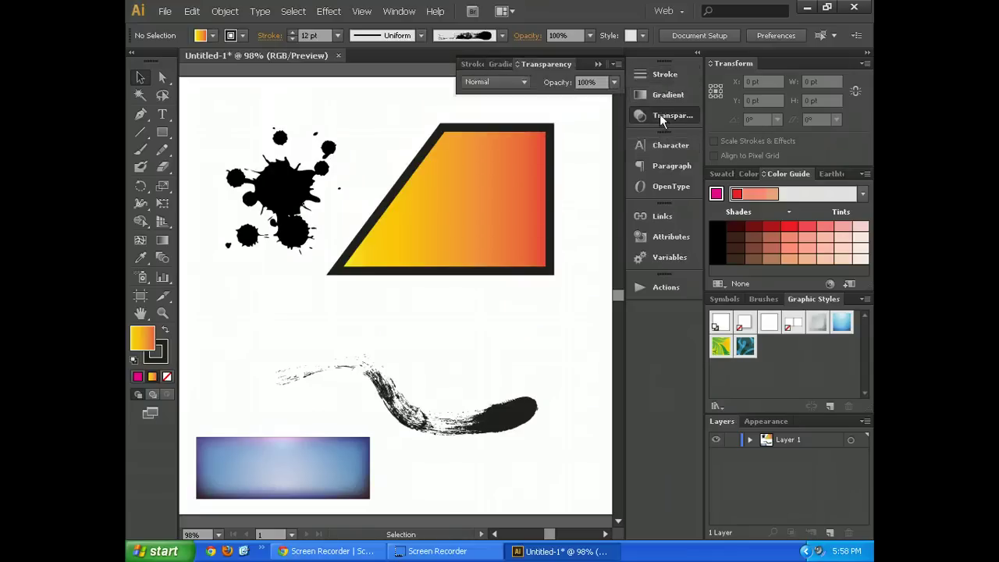
pyautogui.click(598, 64)
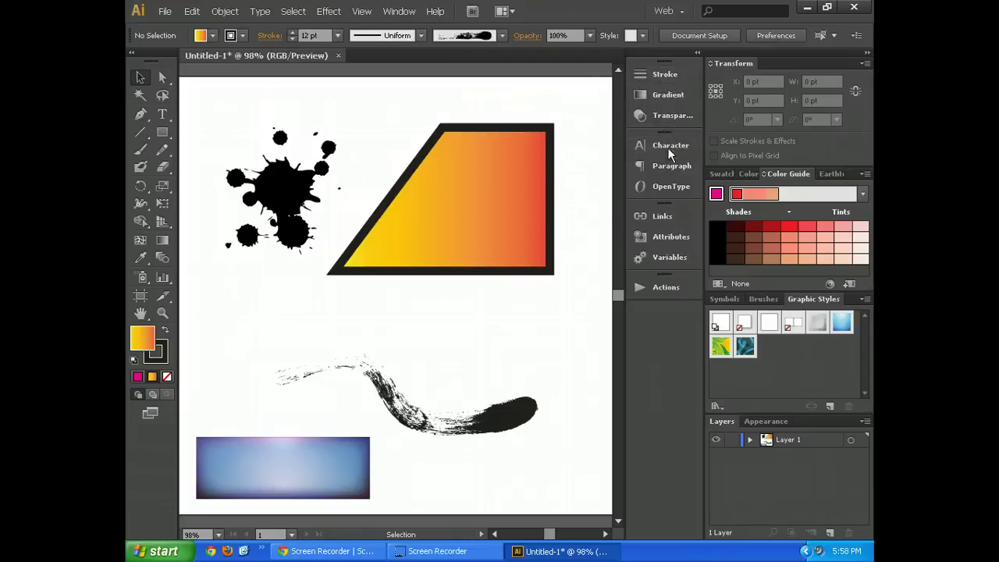
# Remove the Character, Paragraph and OpenType group from the dock.
pyautogui.click(679, 189)
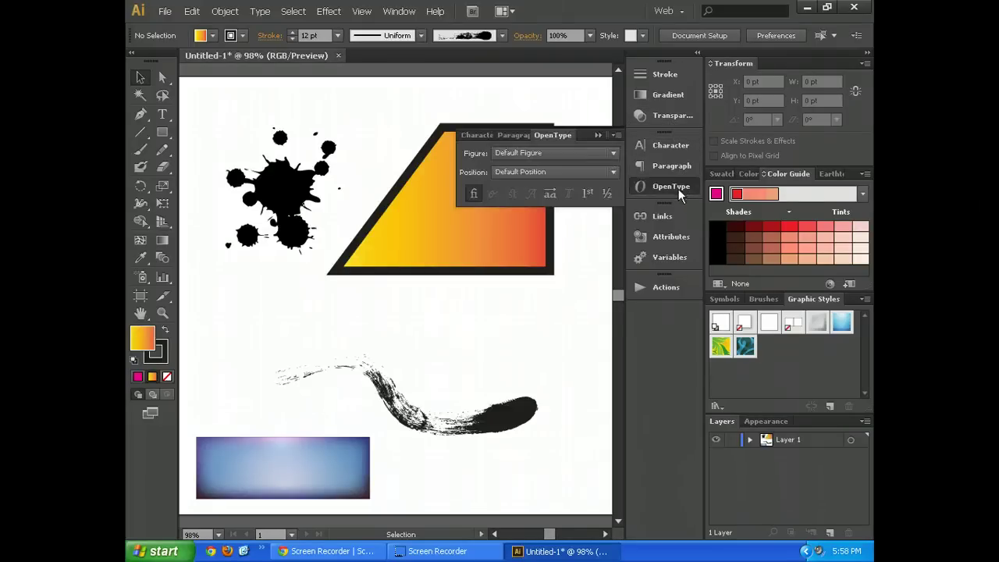
pyautogui.click(599, 135)
pyautogui.moveTo(665, 130); pyautogui.dragTo(530, 294)
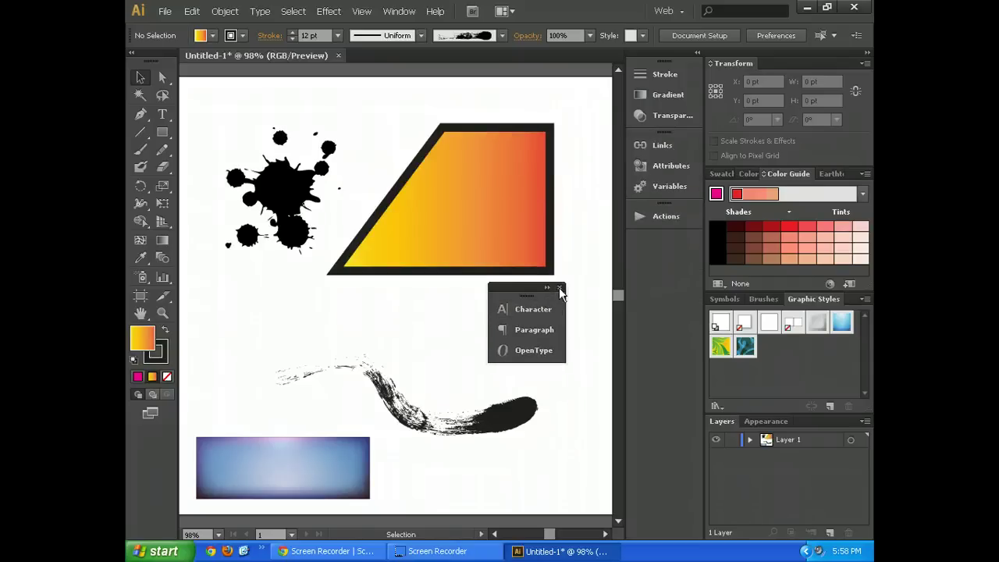
pyautogui.click(559, 287)
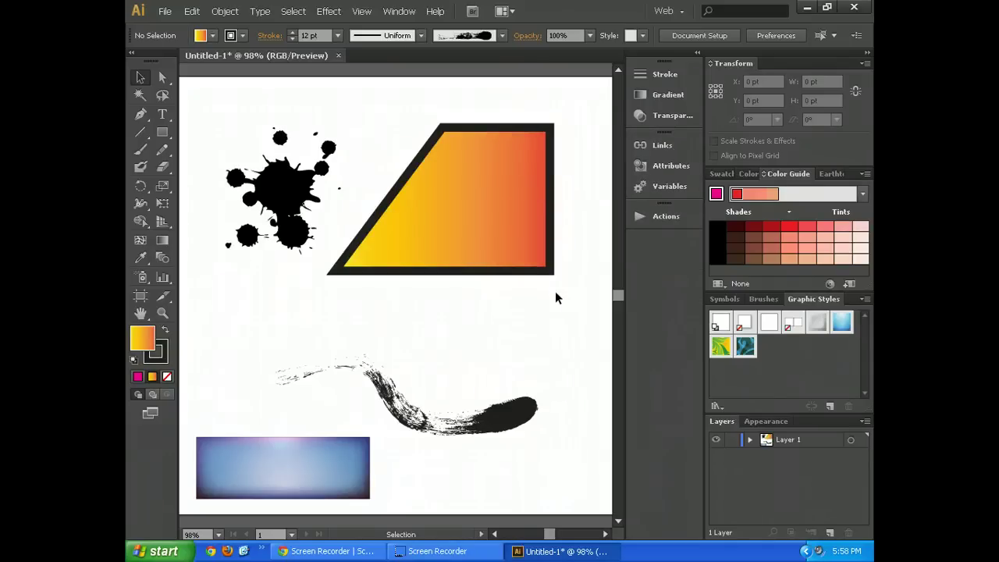
# Remove the Links, Attributes and Variables group and the Actions panel from the dock.
pyautogui.click(678, 144)
pyautogui.click(670, 165)
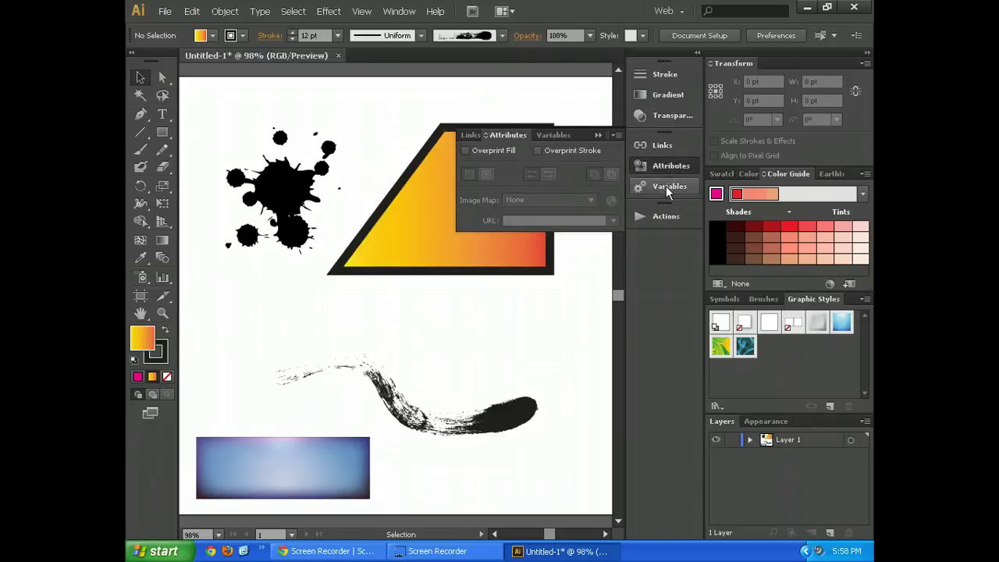
pyautogui.click(666, 186)
pyautogui.moveTo(661, 132); pyautogui.dragTo(531, 216)
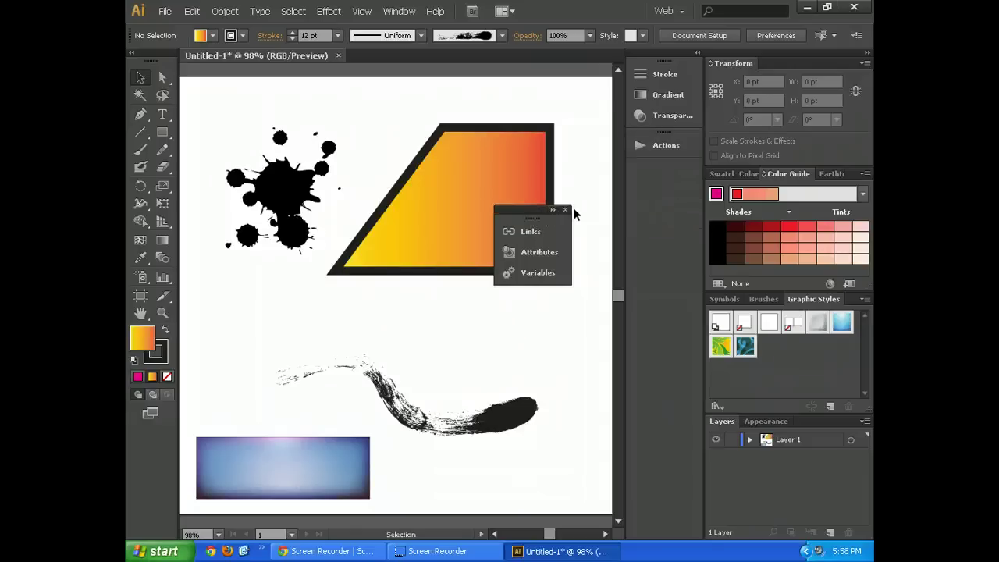
pyautogui.click(565, 210)
pyautogui.moveTo(655, 139); pyautogui.dragTo(586, 159)
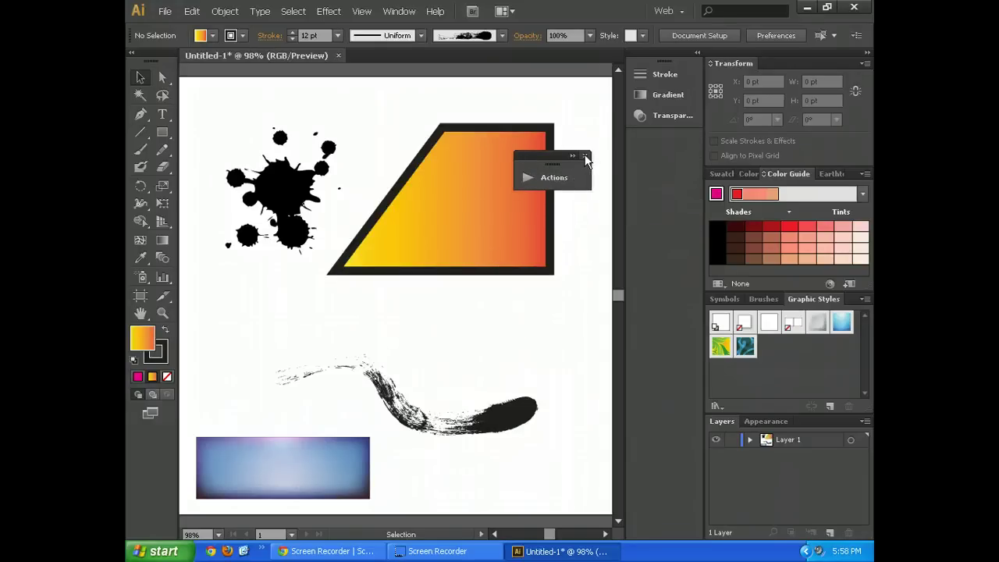
pyautogui.click(585, 156)
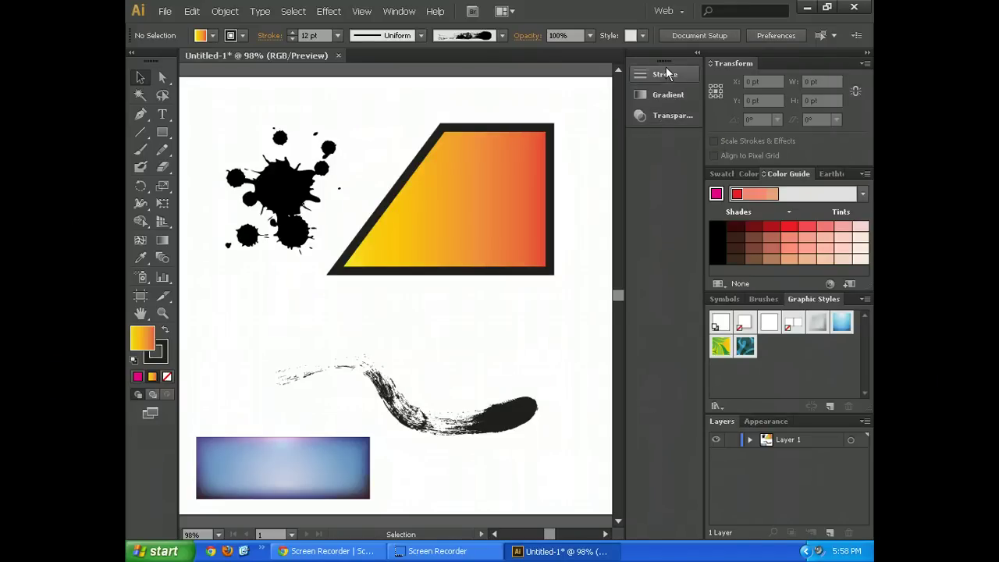
# Dock the Stroke, Gradient and Transparency tabs above Transform in the right column.
pyautogui.moveTo(666, 61)
pyautogui.mouseDown()
pyautogui.moveTo(778, 66)
pyautogui.moveTo(806, 50)
pyautogui.moveTo(874, 65)
pyautogui.moveTo(874, 76)
pyautogui.mouseUp()
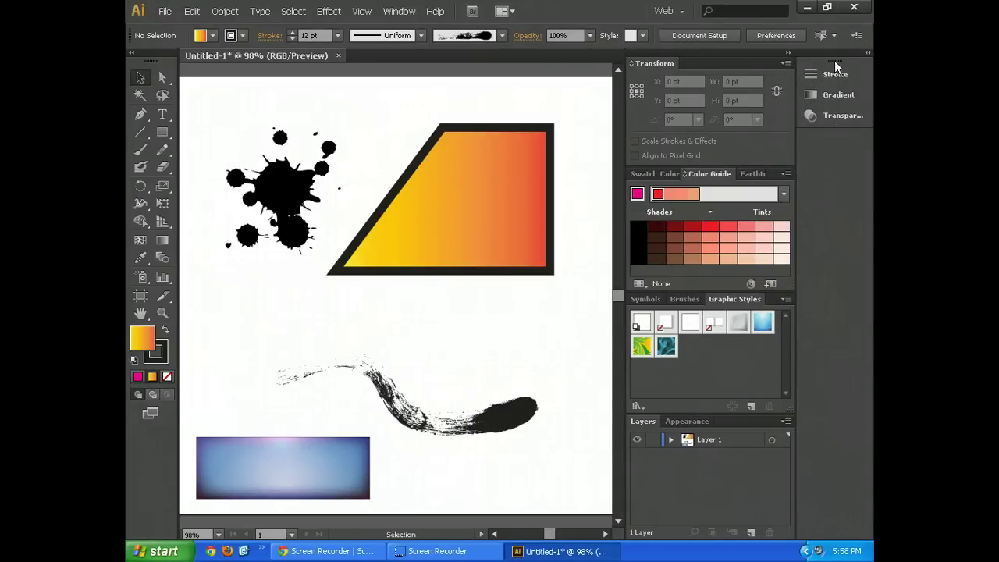
pyautogui.moveTo(834, 60); pyautogui.dragTo(729, 48)
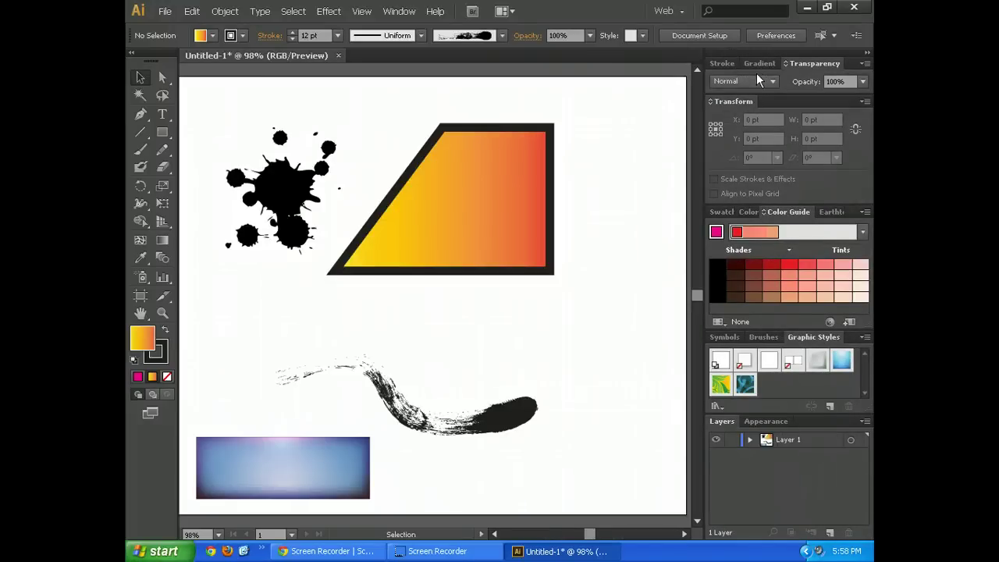
pyautogui.click(726, 64)
pyautogui.click(759, 62)
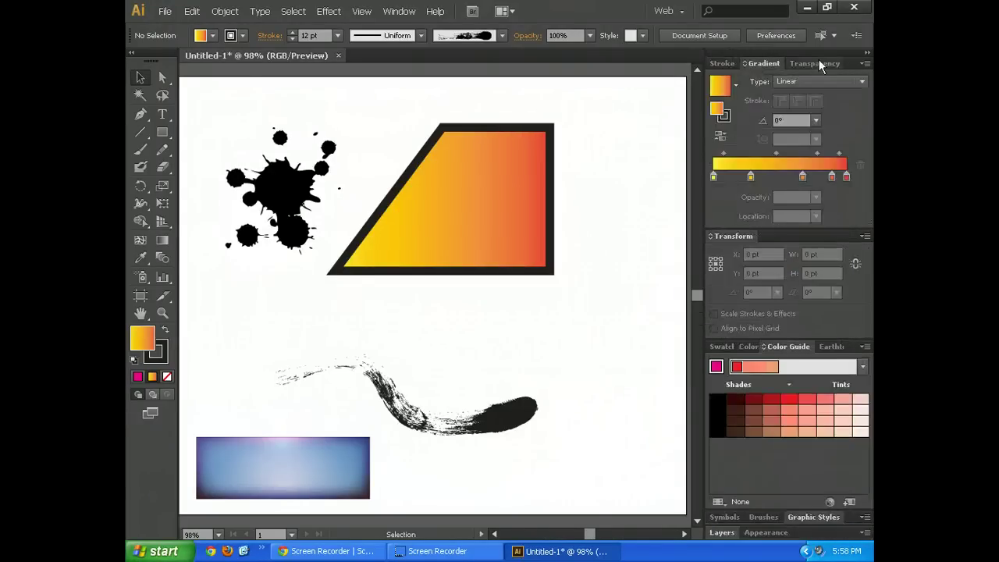
pyautogui.click(817, 62)
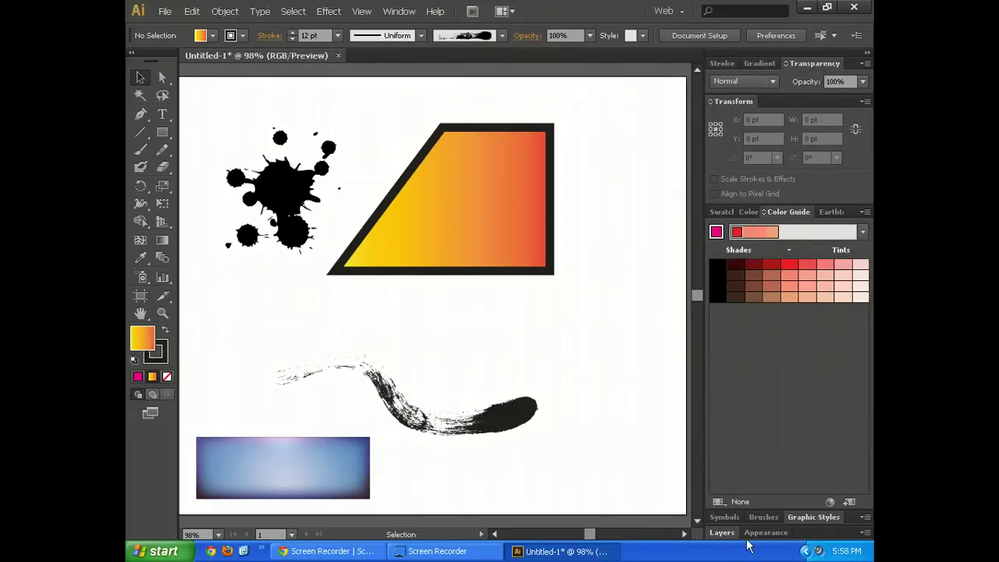
# Float the Stroke, Gradient and Transparency group over the canvas.
pyautogui.click(864, 62)
pyautogui.click(616, 109)
pyautogui.moveTo(845, 63)
pyautogui.mouseDown()
pyautogui.moveTo(629, 72)
pyautogui.moveTo(616, 83)
pyautogui.mouseUp()
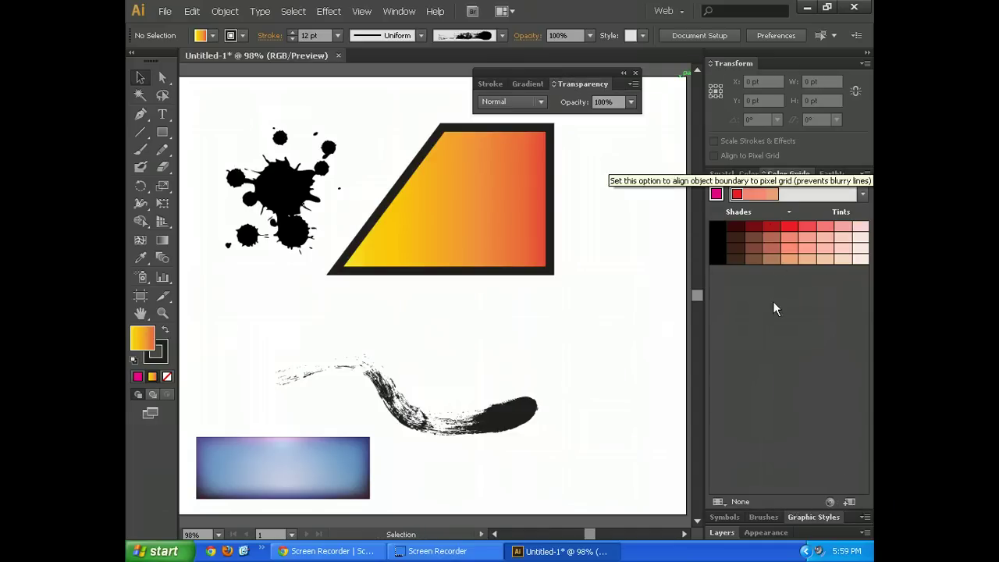
# Collapse the Color Guide panel and toggle the Transform panel back to its full set of options.
pyautogui.click(711, 63)
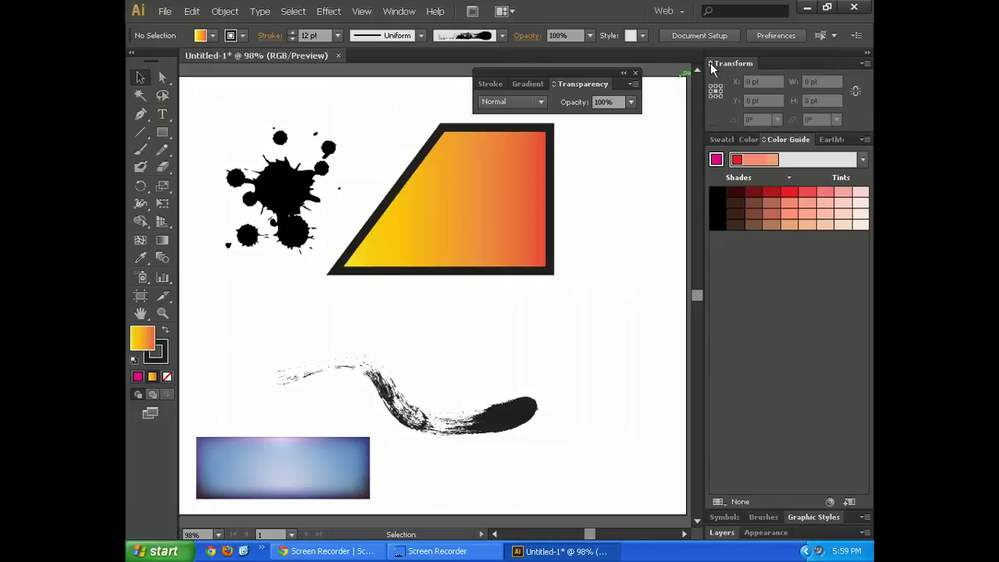
pyautogui.click(764, 140)
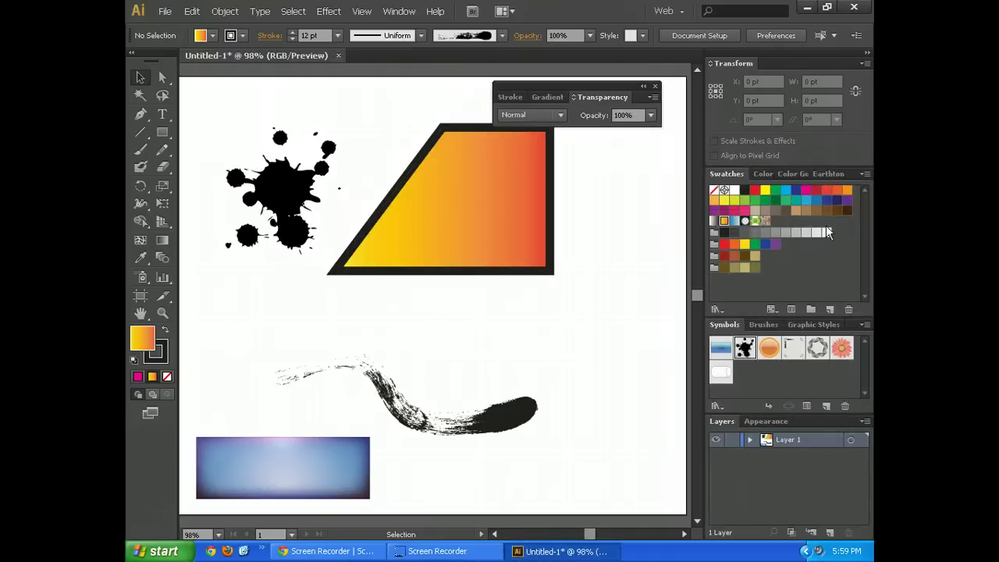
pyautogui.click(709, 63)
pyautogui.click(710, 63)
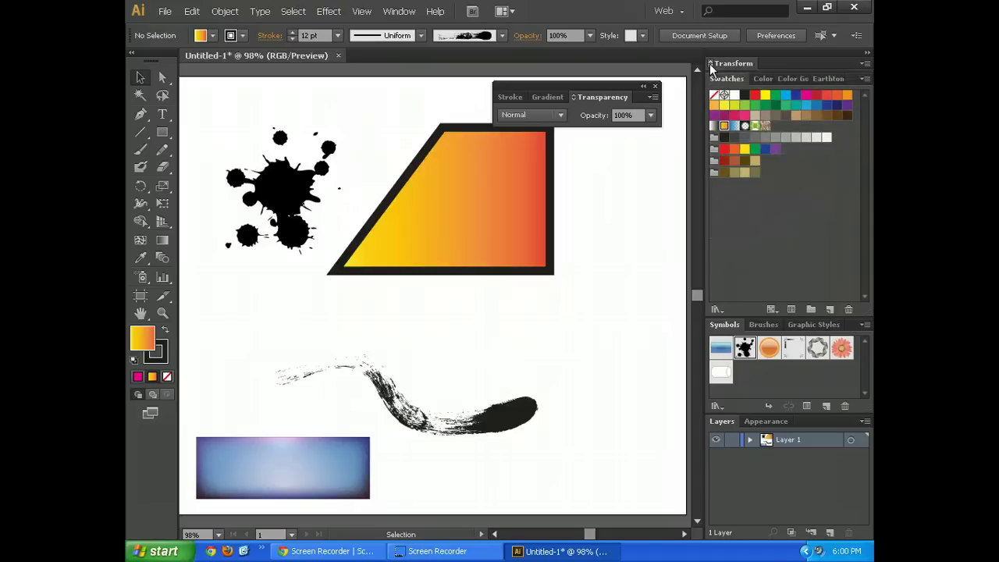
pyautogui.click(711, 64)
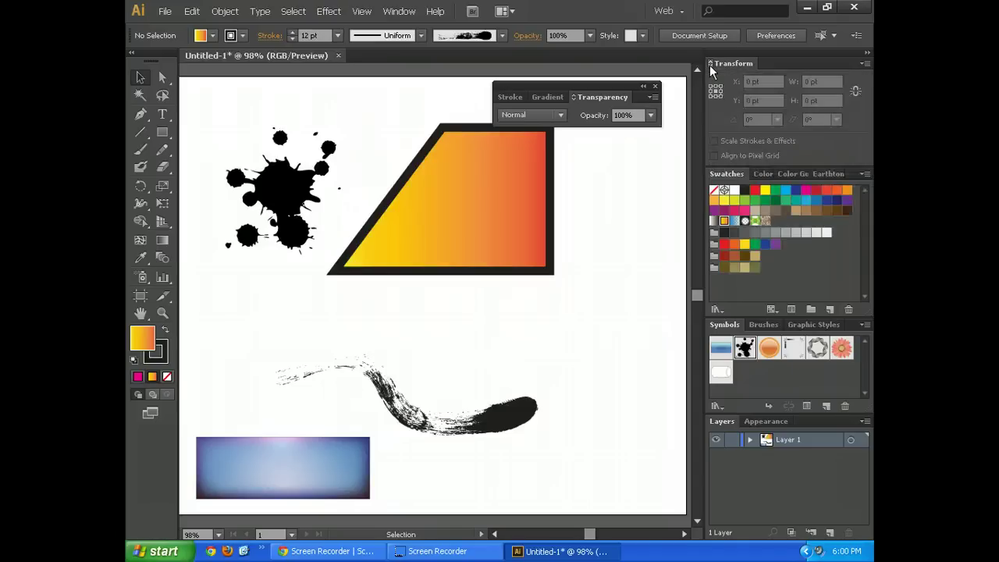
pyautogui.click(709, 65)
pyautogui.click(710, 65)
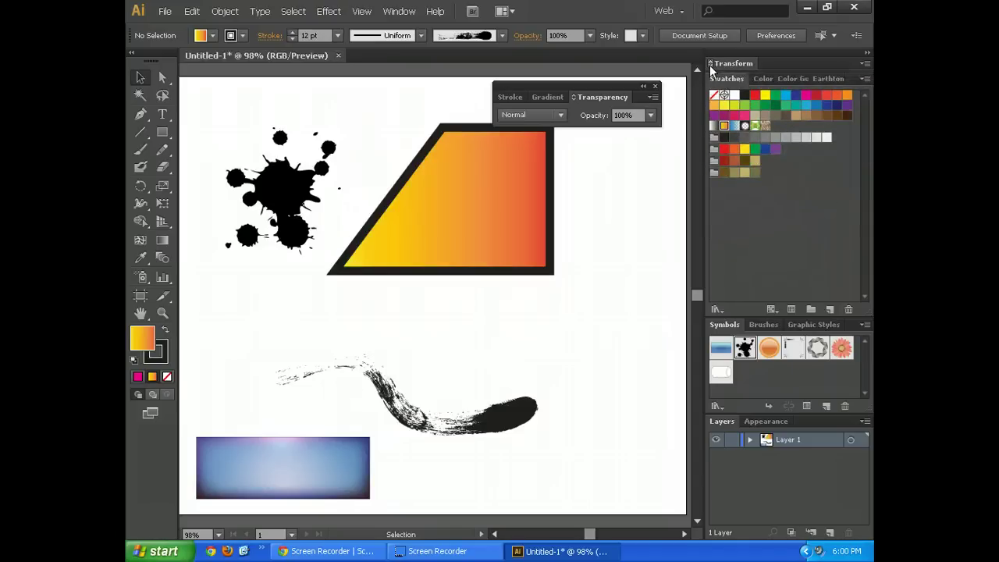
pyautogui.click(711, 63)
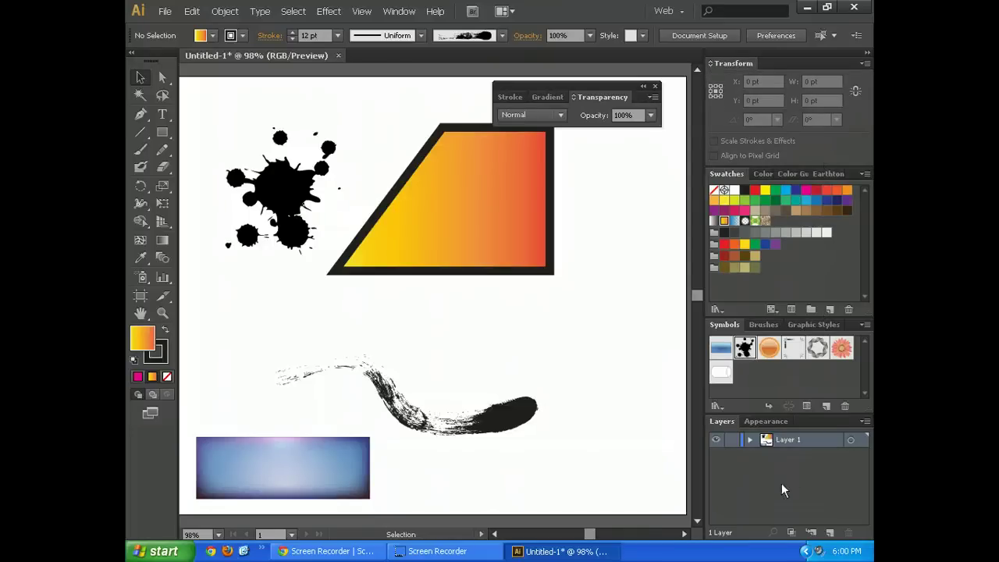
# Dock and expand Transparency, group the Transform tab with it, and expand Layers.
pyautogui.moveTo(551, 82)
pyautogui.mouseDown()
pyautogui.moveTo(765, 64)
pyautogui.moveTo(771, 49)
pyautogui.moveTo(763, 168)
pyautogui.mouseUp()
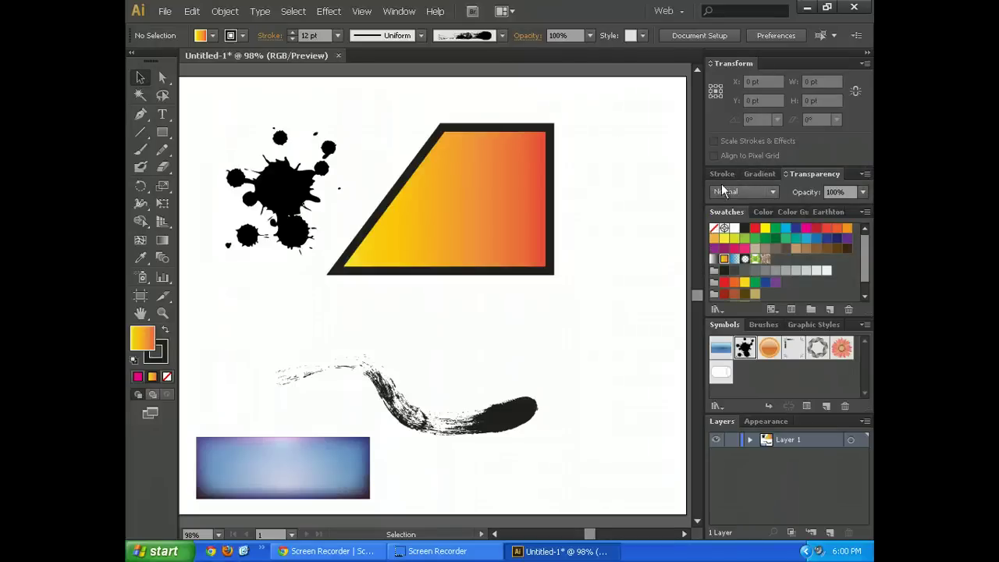
pyautogui.click(785, 173)
pyautogui.click(785, 173)
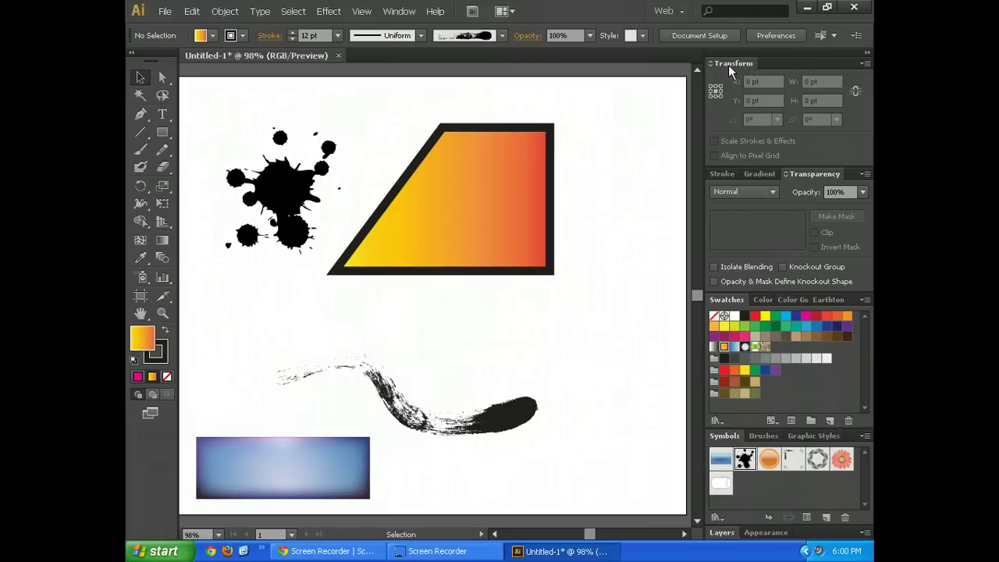
pyautogui.moveTo(726, 63)
pyautogui.mouseDown()
pyautogui.moveTo(832, 193)
pyautogui.moveTo(853, 175)
pyautogui.mouseUp()
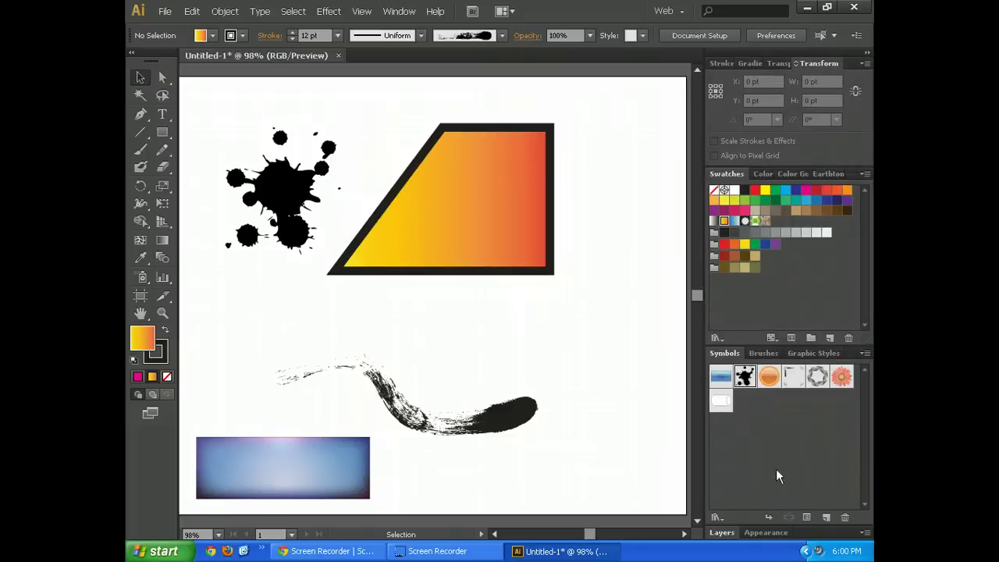
pyautogui.click(719, 537)
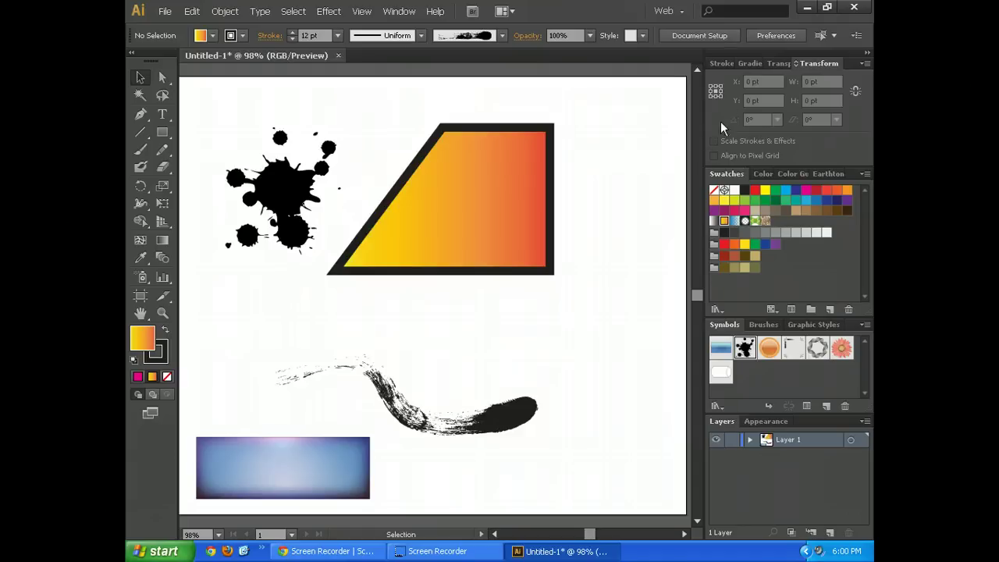
# Save the current panel layout as a new workspace named after the user.
pyautogui.click(399, 11)
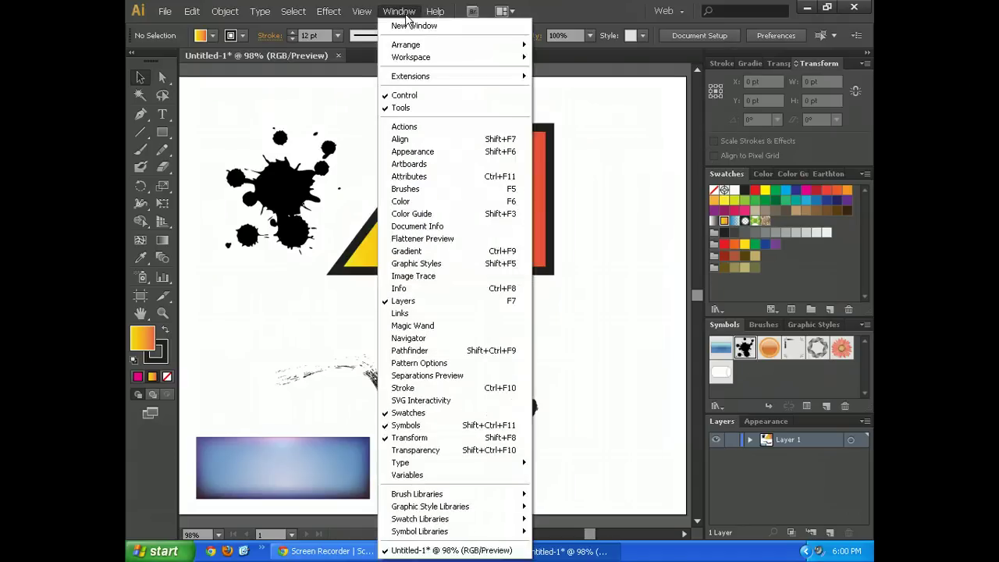
pyautogui.moveTo(418, 56)
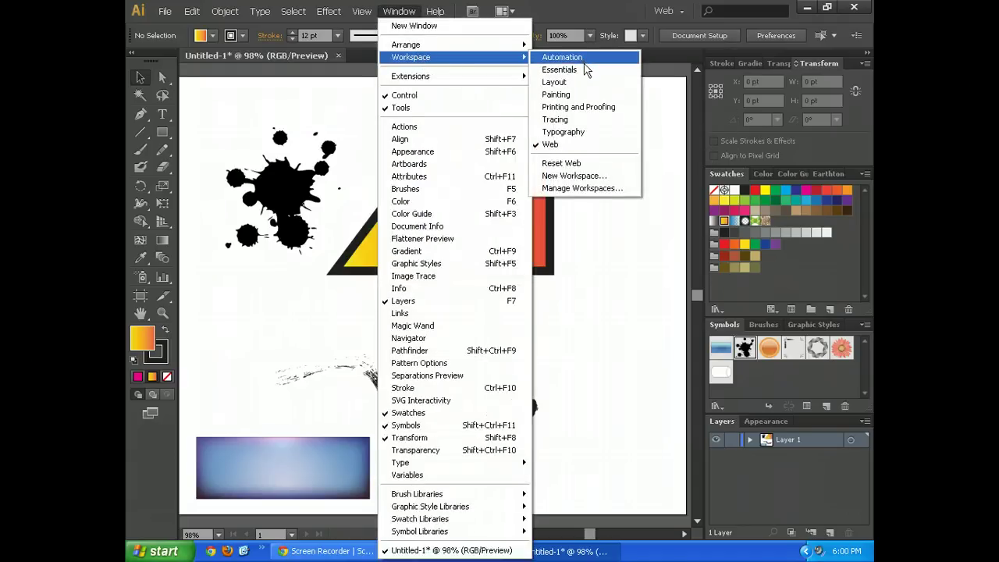
pyautogui.click(598, 176)
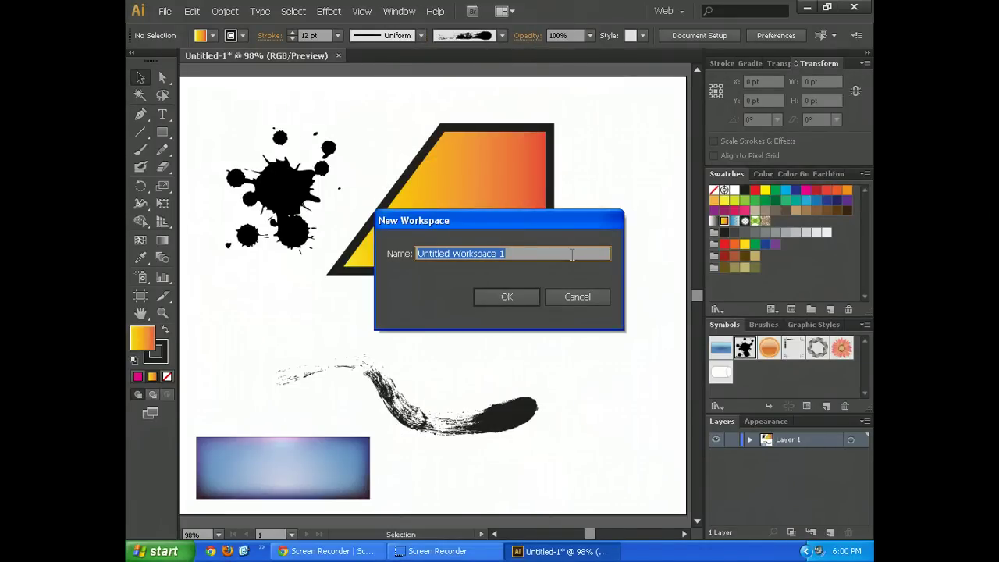
pyautogui.write('Brian')
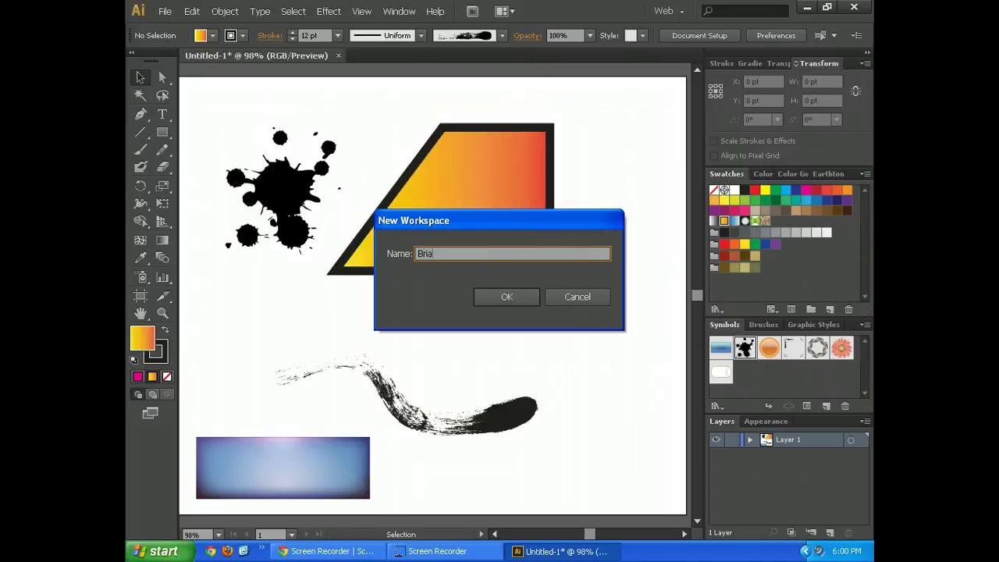
pyautogui.click(513, 295)
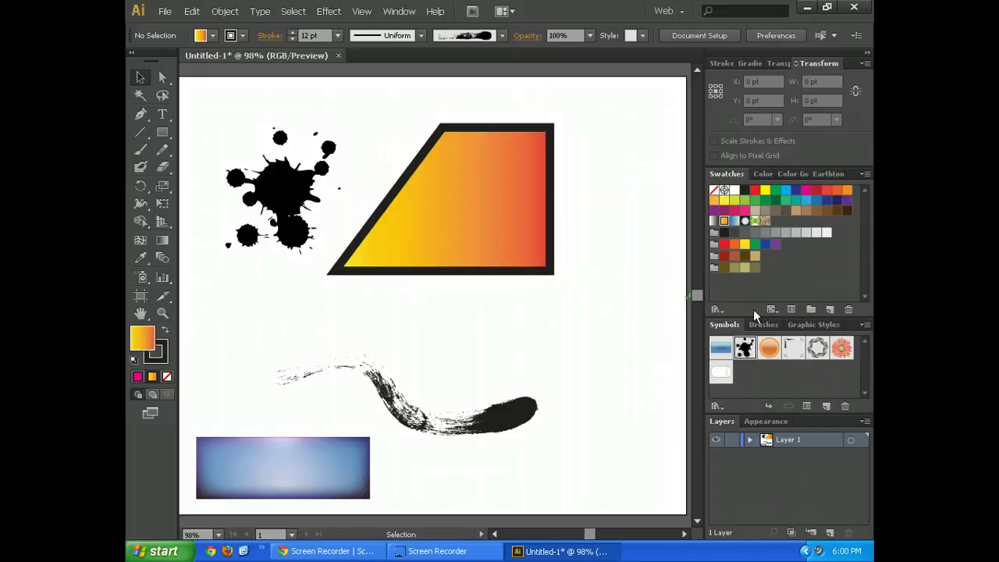
# Switch to the Web workspace and reset it to its default layout.
pyautogui.click(399, 11)
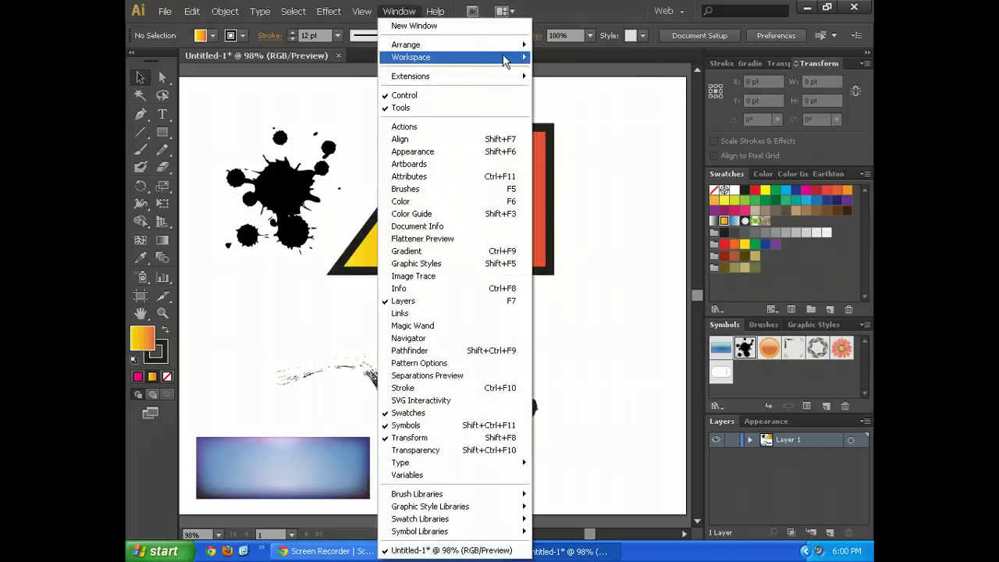
pyautogui.moveTo(503, 53)
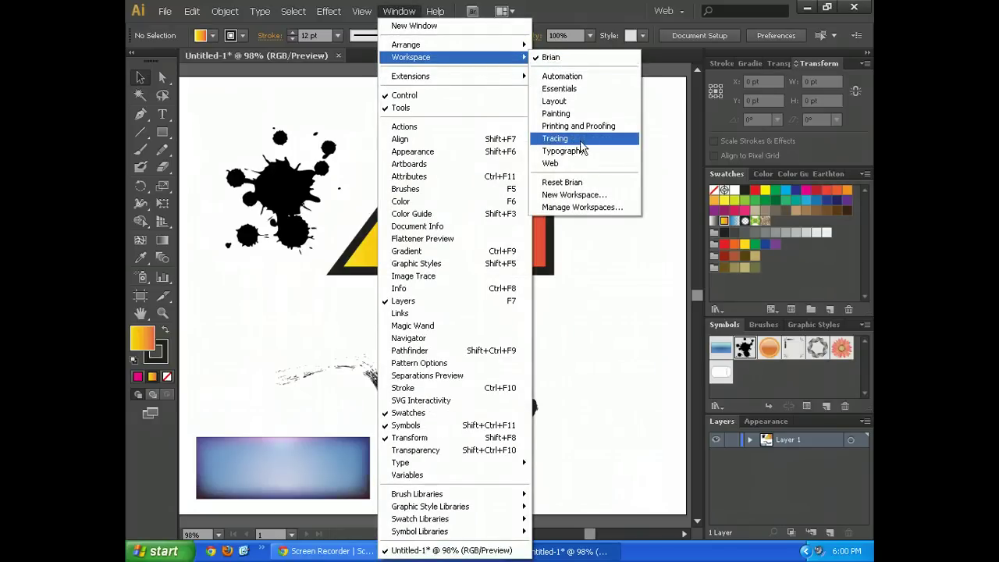
pyautogui.click(583, 165)
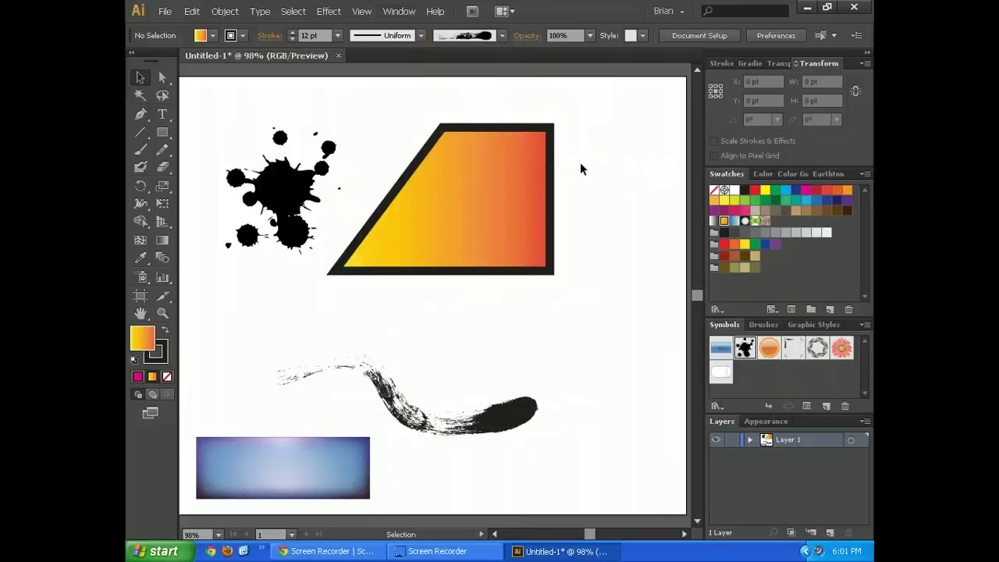
pyautogui.click(399, 11)
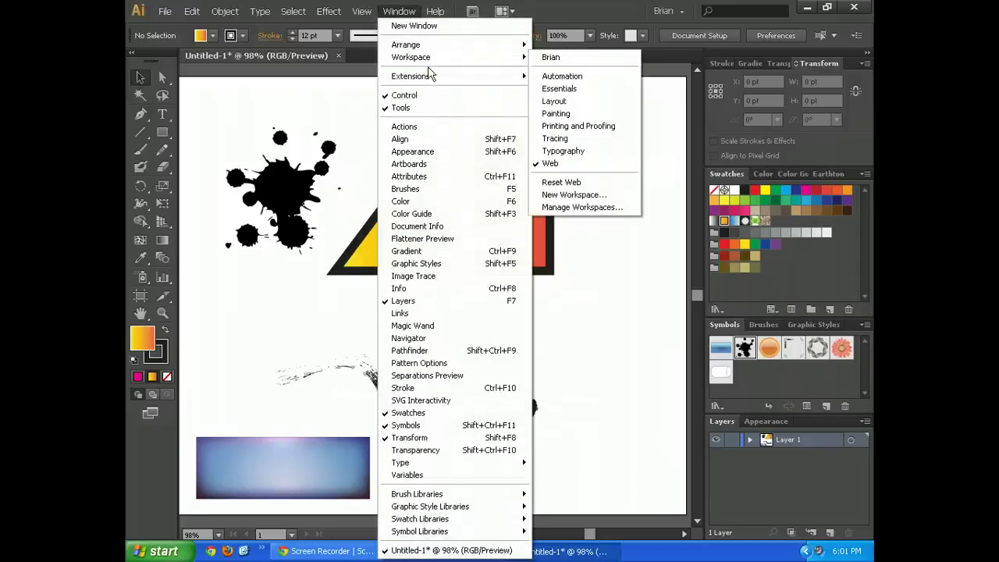
pyautogui.moveTo(437, 61)
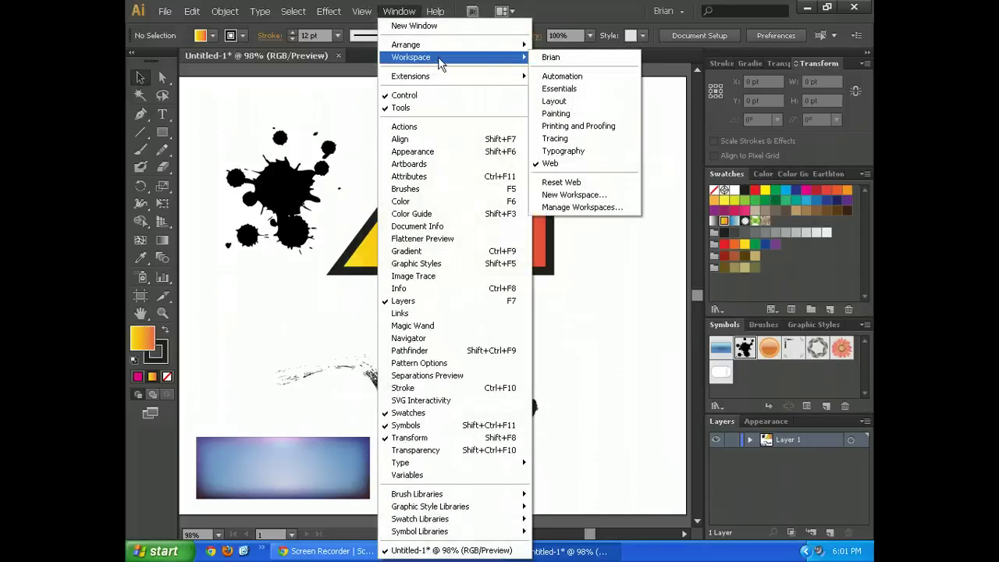
pyautogui.click(574, 181)
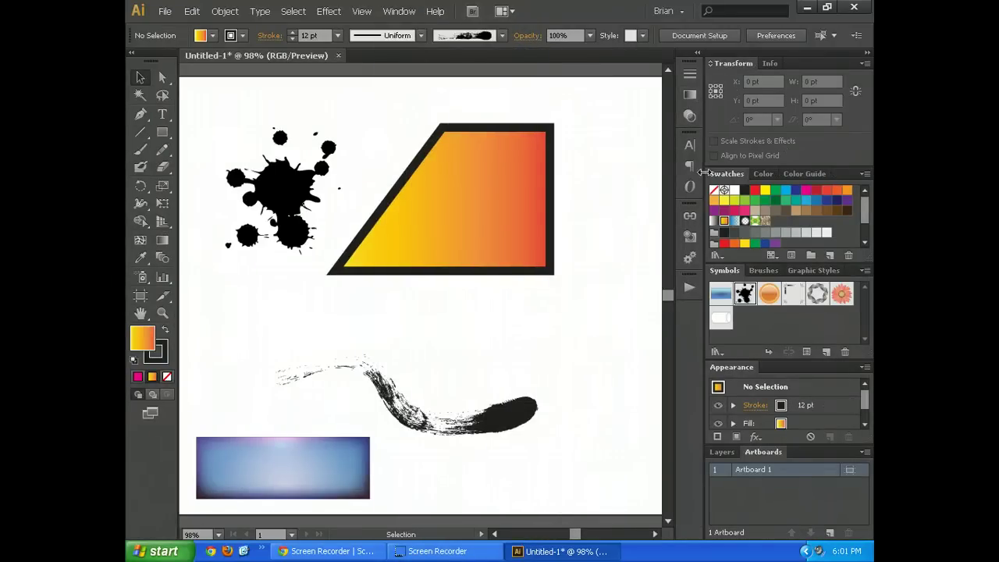
# Try the Essentials workspace, collapse Swatches, then return to the custom saved workspace.
pyautogui.click(403, 12)
pyautogui.moveTo(425, 61)
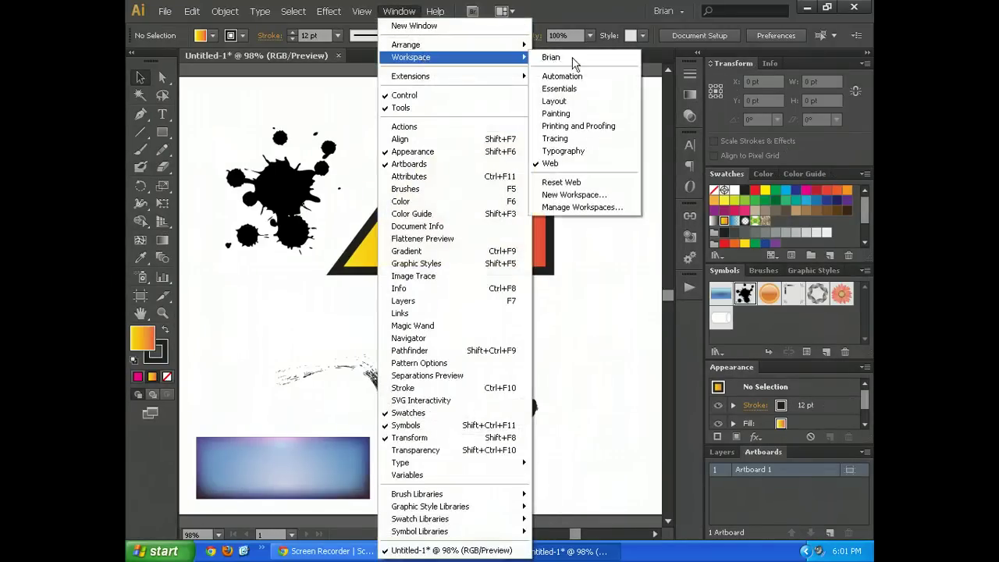
pyautogui.click(578, 87)
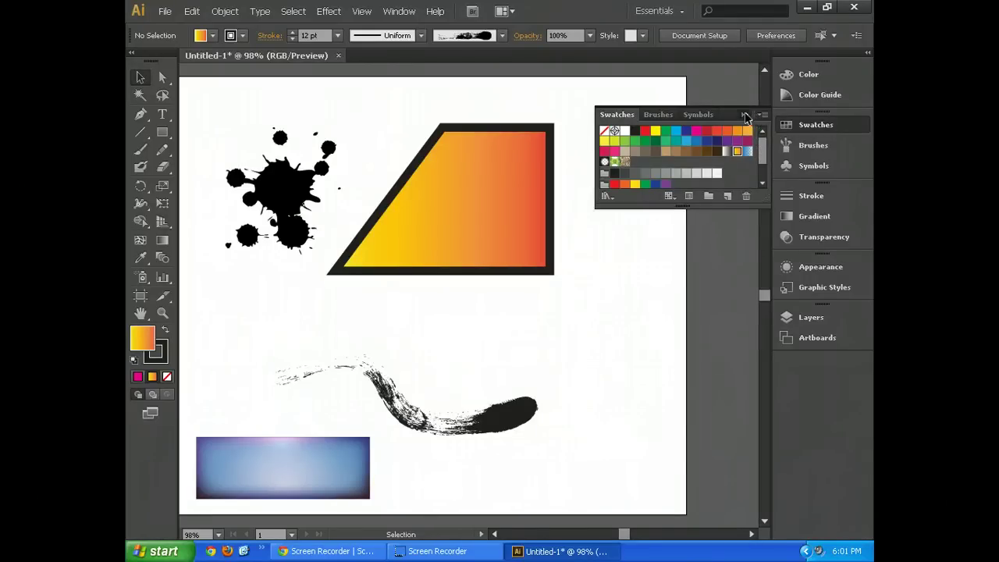
pyautogui.click(745, 114)
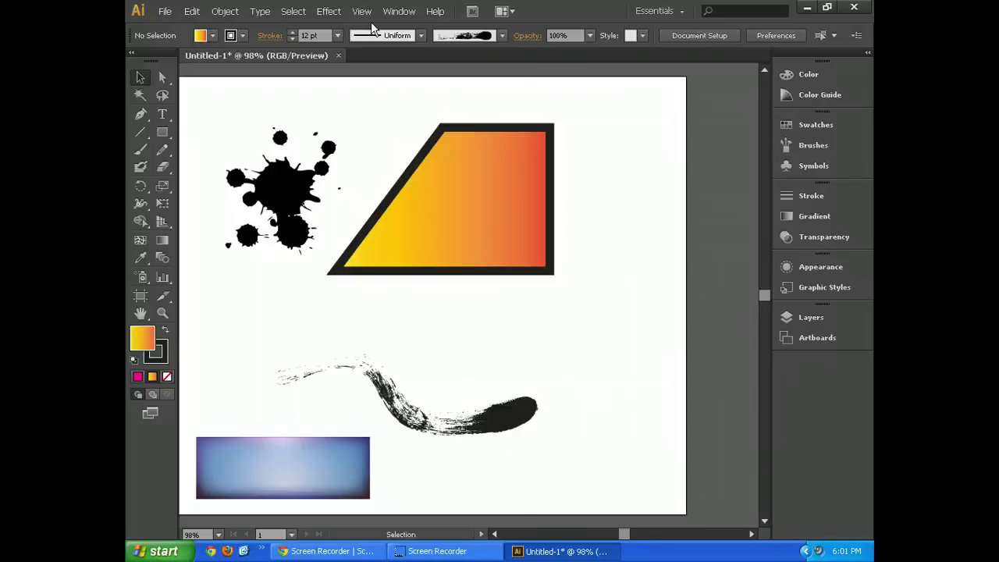
pyautogui.click(399, 11)
pyautogui.moveTo(442, 57)
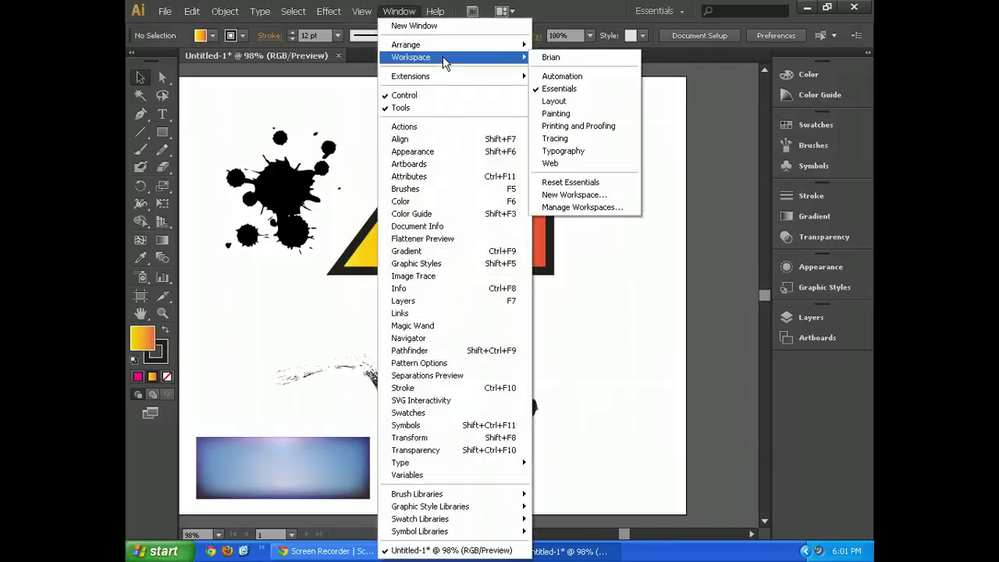
pyautogui.click(562, 57)
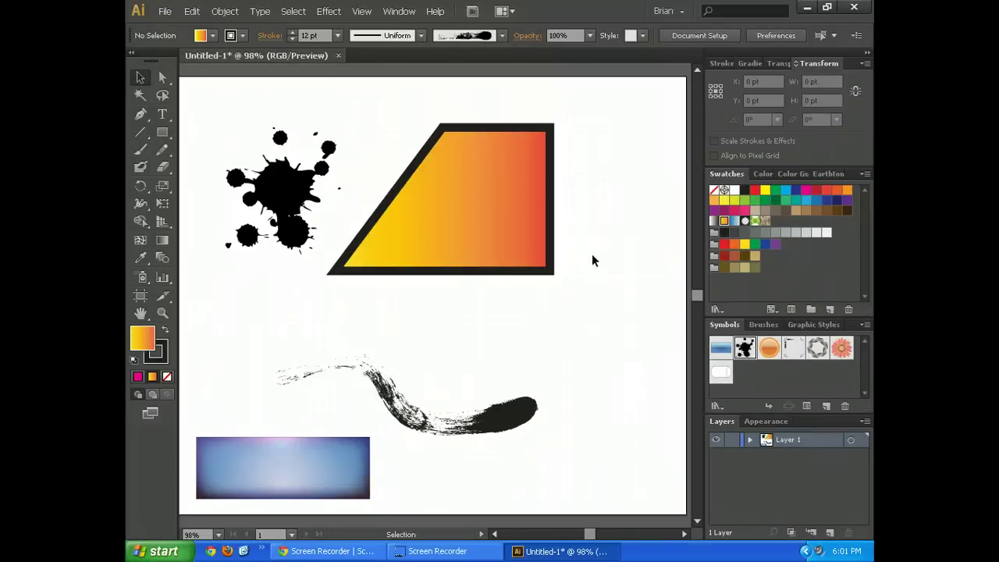
# Drag the brush stroke to the right and nudge the blue gradient rectangle up and right.
pyautogui.moveTo(509, 412); pyautogui.dragTo(603, 405)
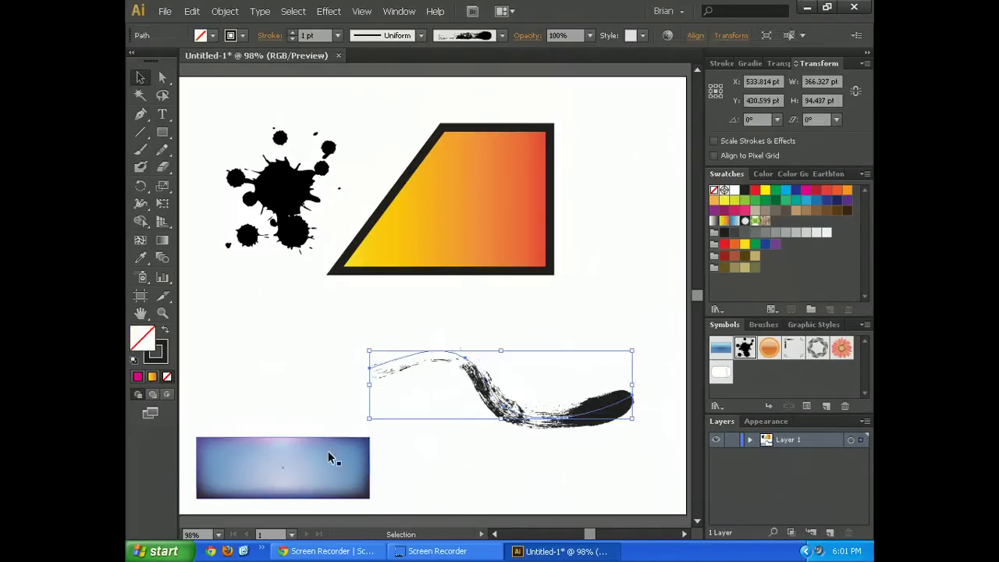
pyautogui.moveTo(328, 458); pyautogui.dragTo(333, 447)
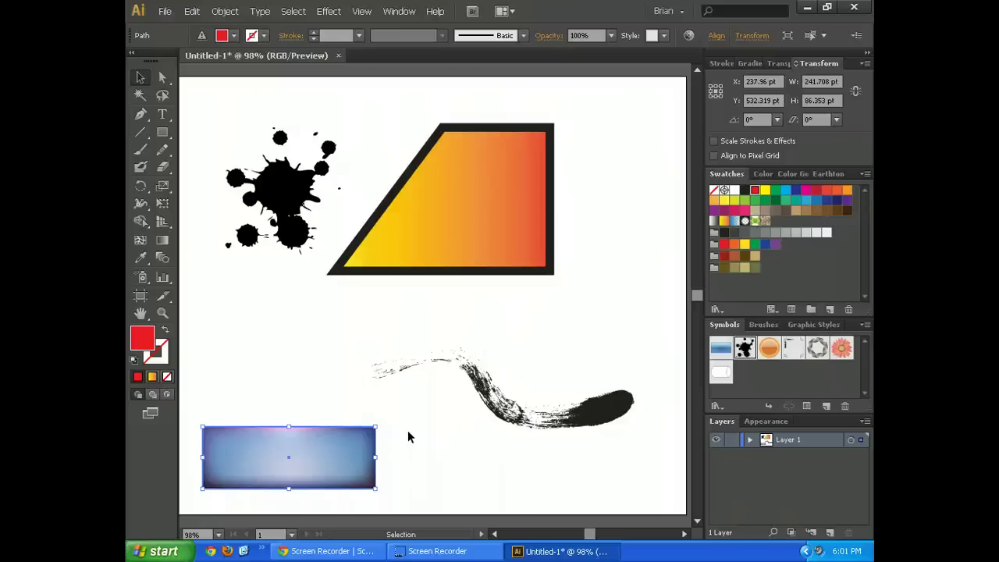
pyautogui.click(469, 556)
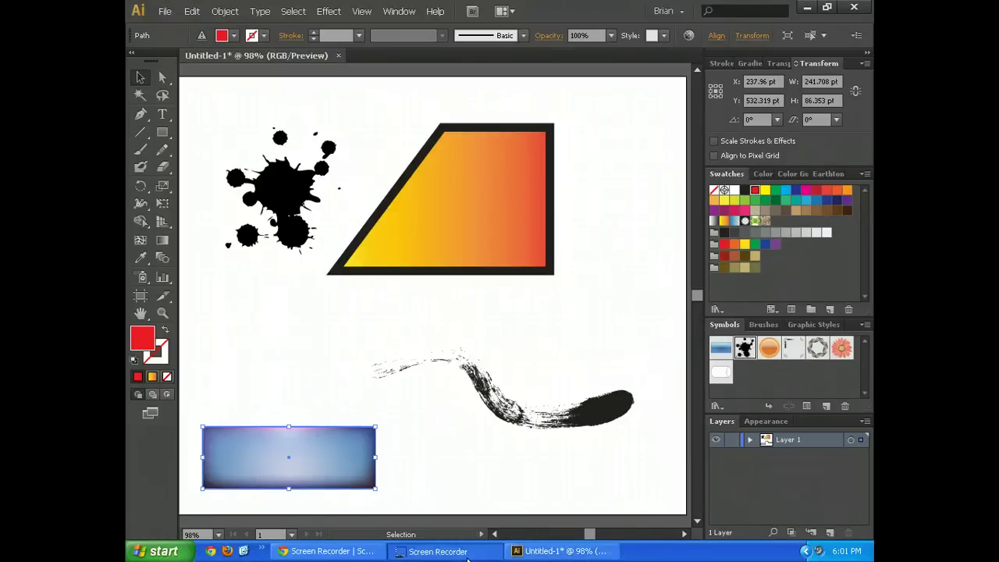